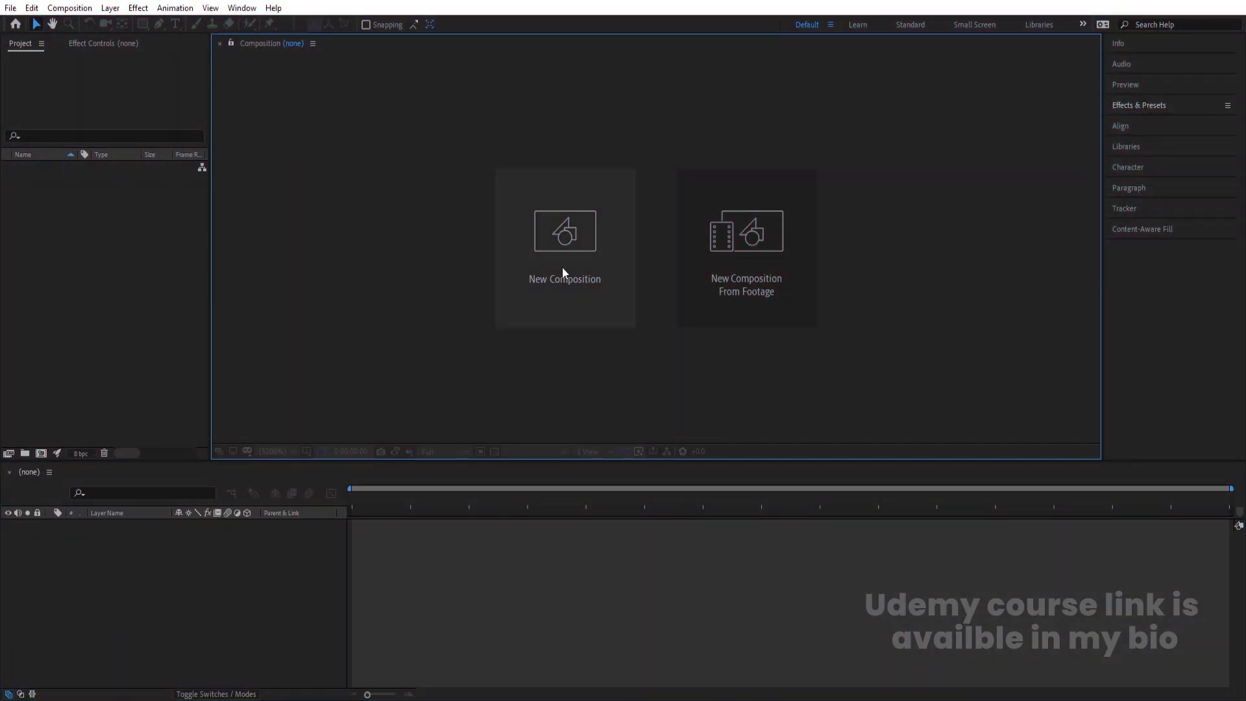
Create a 30-second, 30 fps 'Main Animation' composition using the CINEMA 4D renderer
click(562, 267)
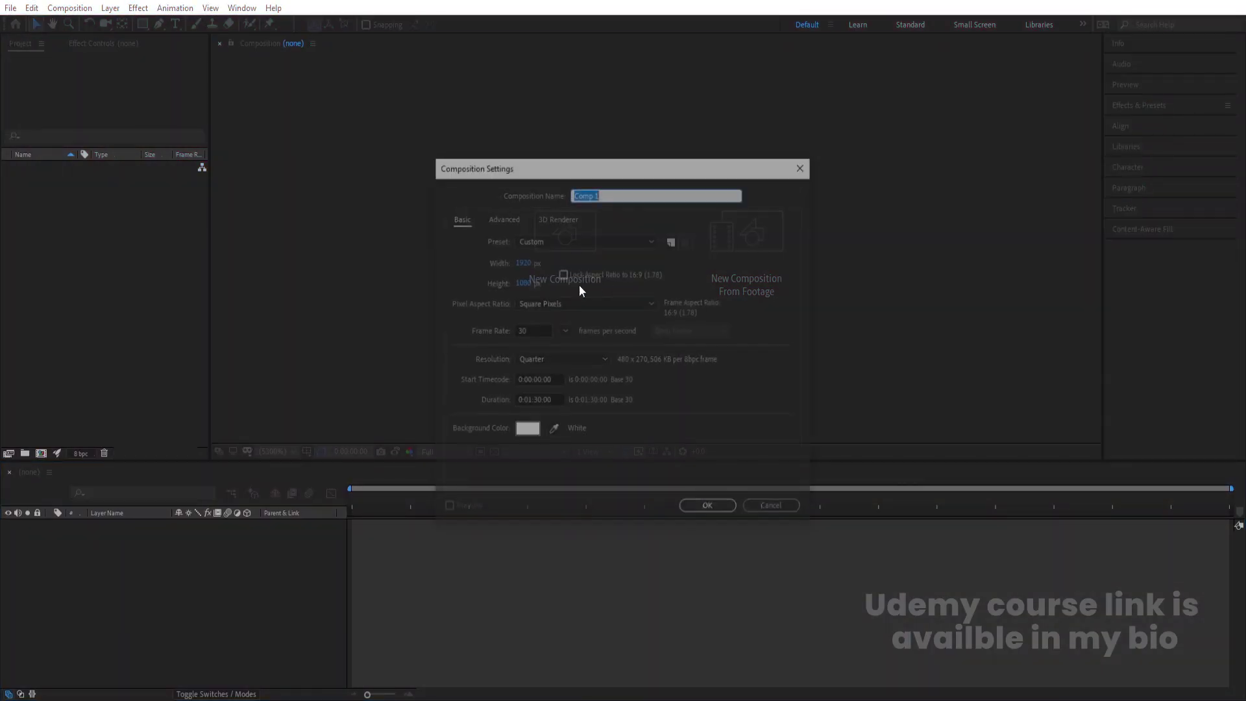
text(Main Animation)
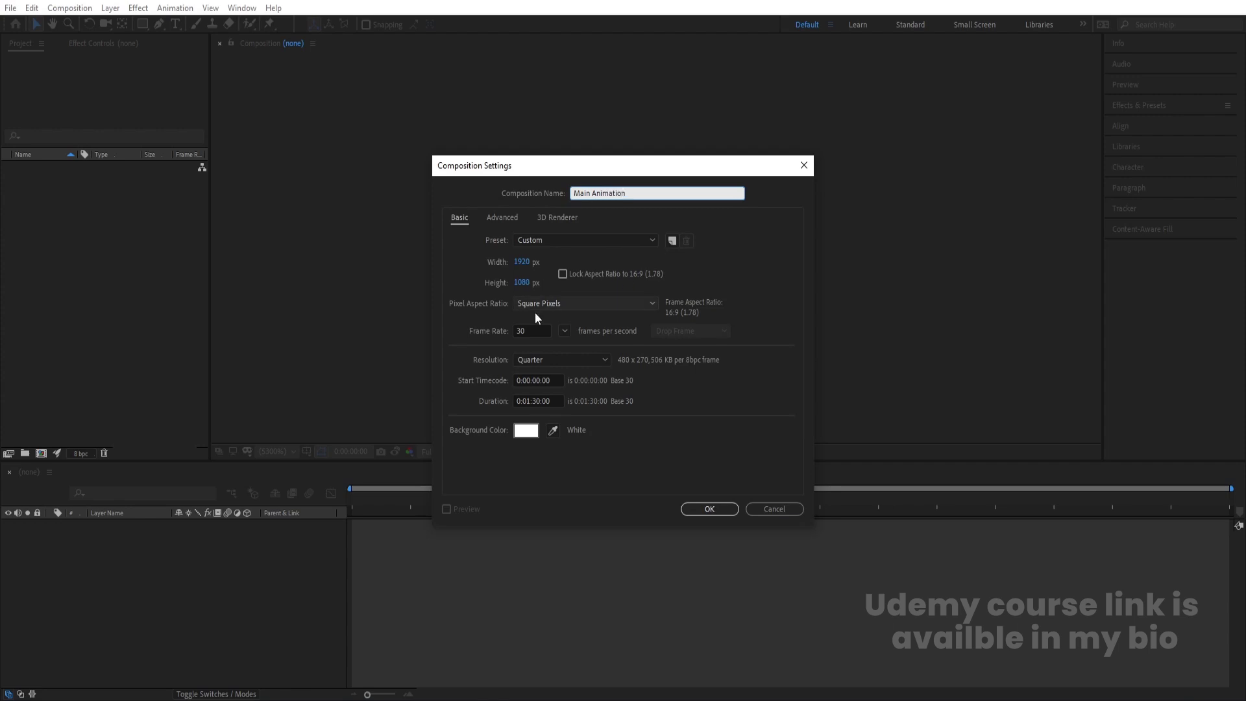
click(530, 398)
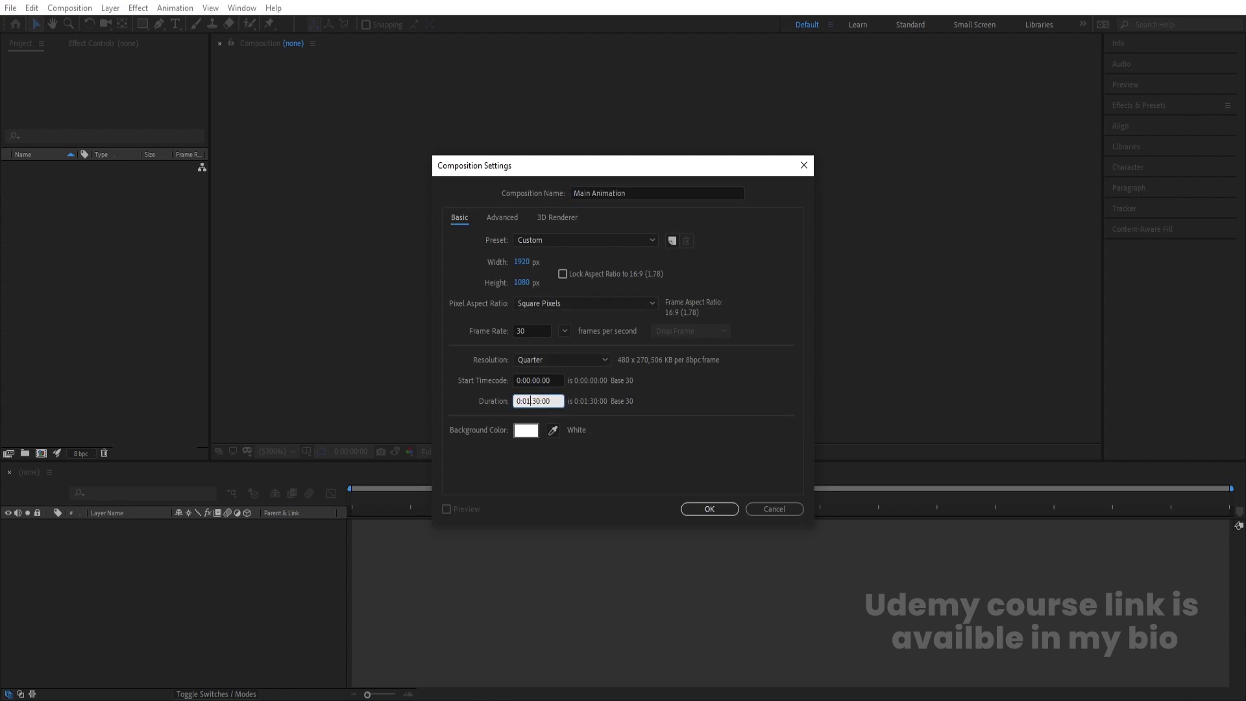
click(531, 400)
click(555, 219)
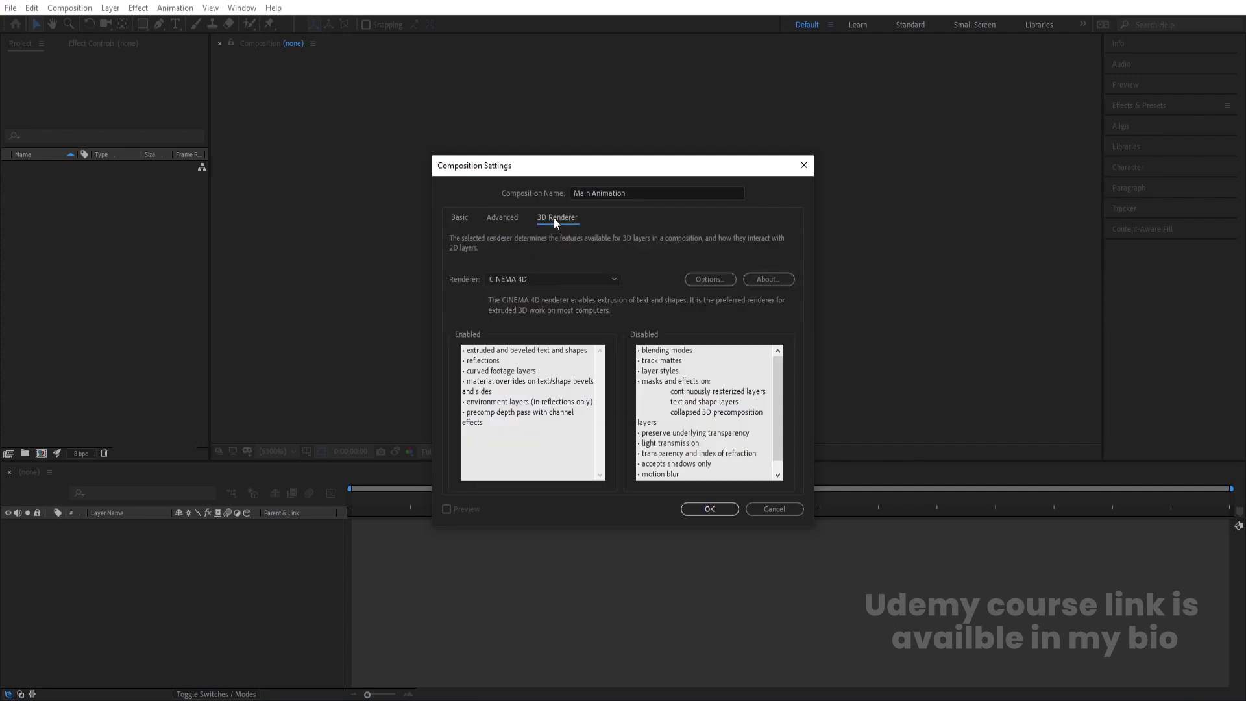
click(498, 278)
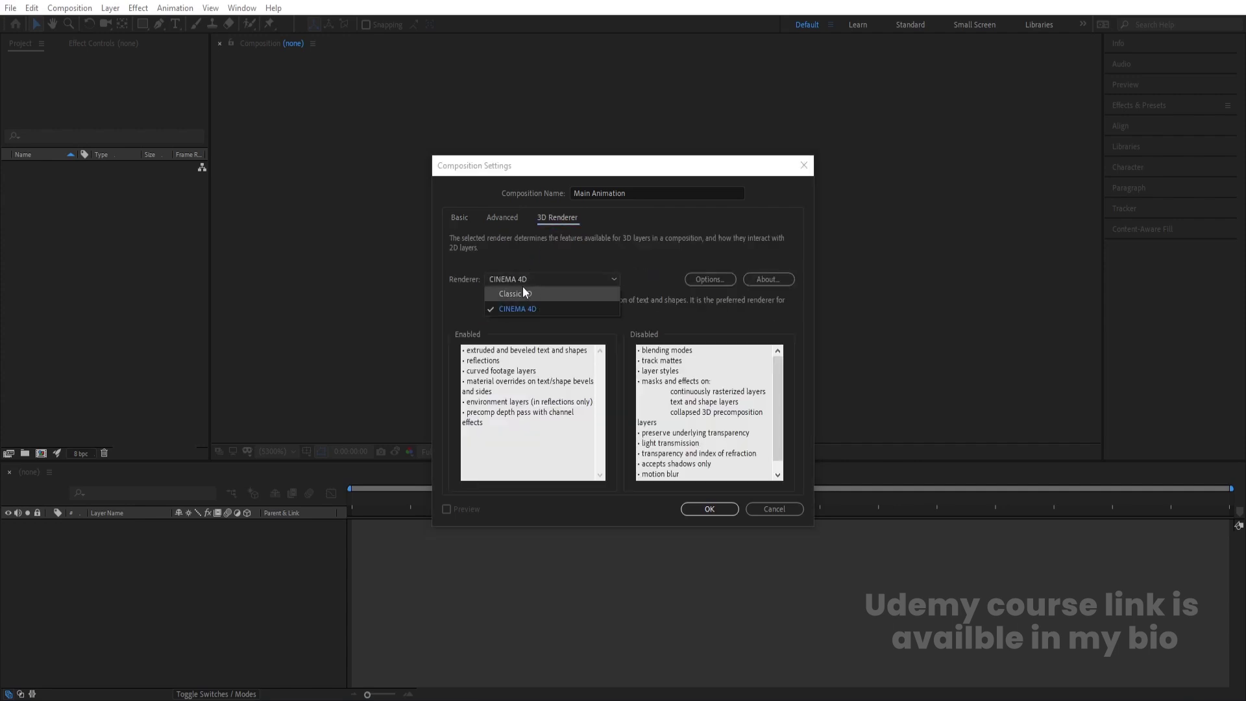
click(460, 298)
click(682, 508)
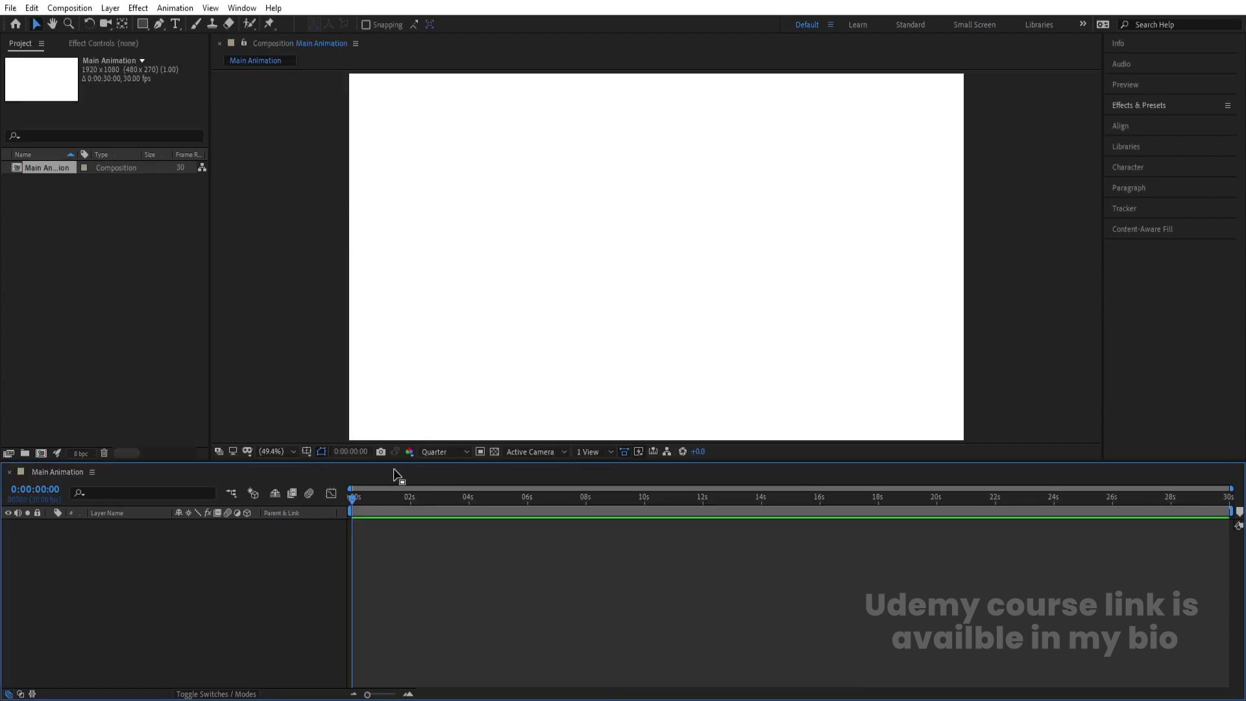
Show title/action safe guides and add a text layer reading GOOD
click(307, 452)
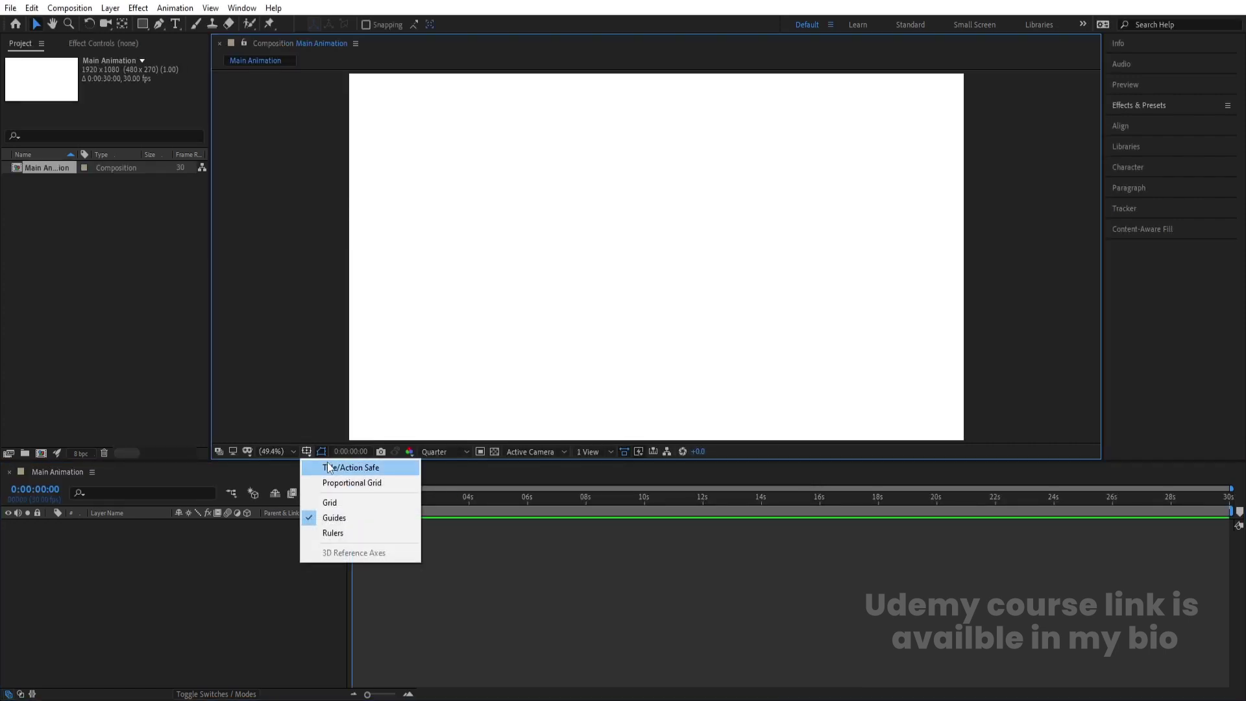
click(329, 467)
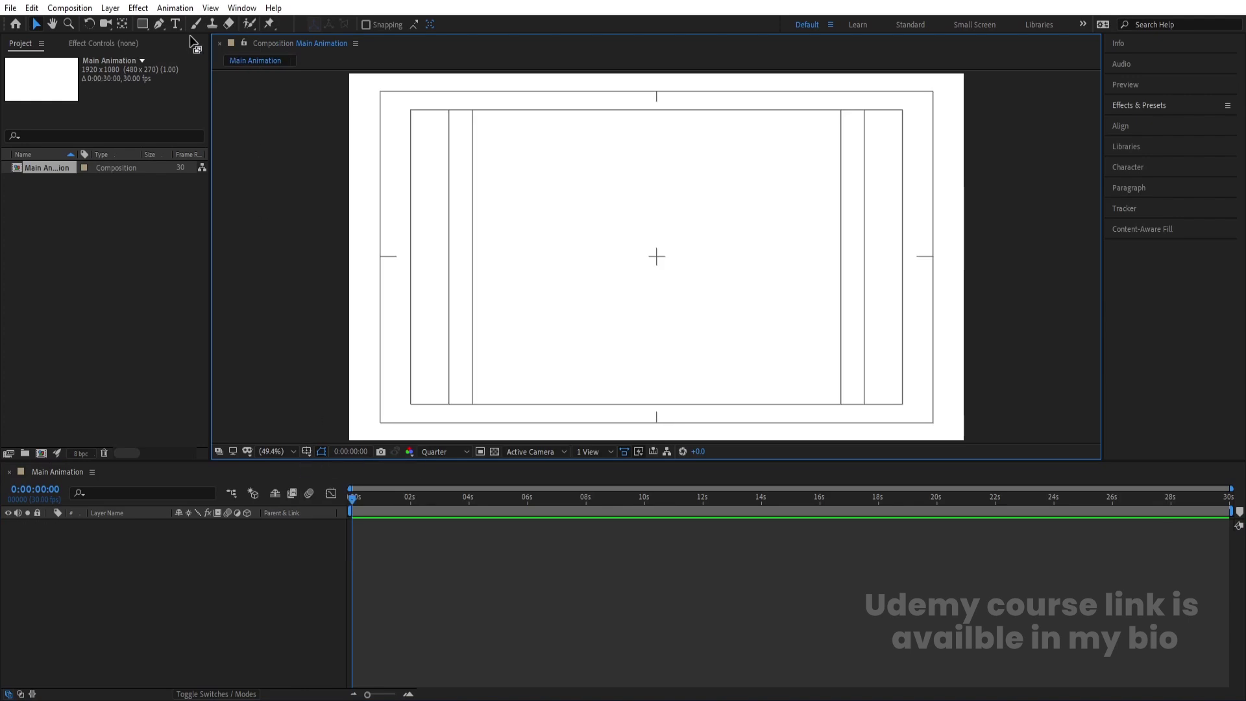
click(177, 25)
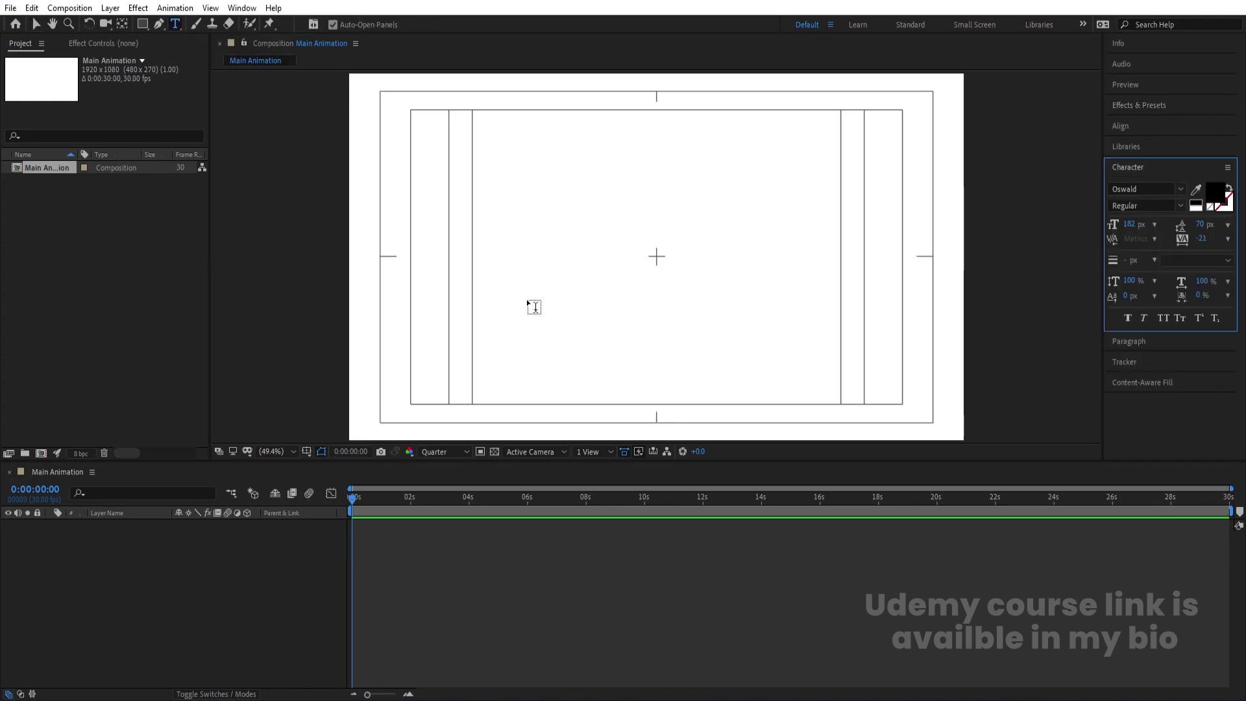
click(612, 287)
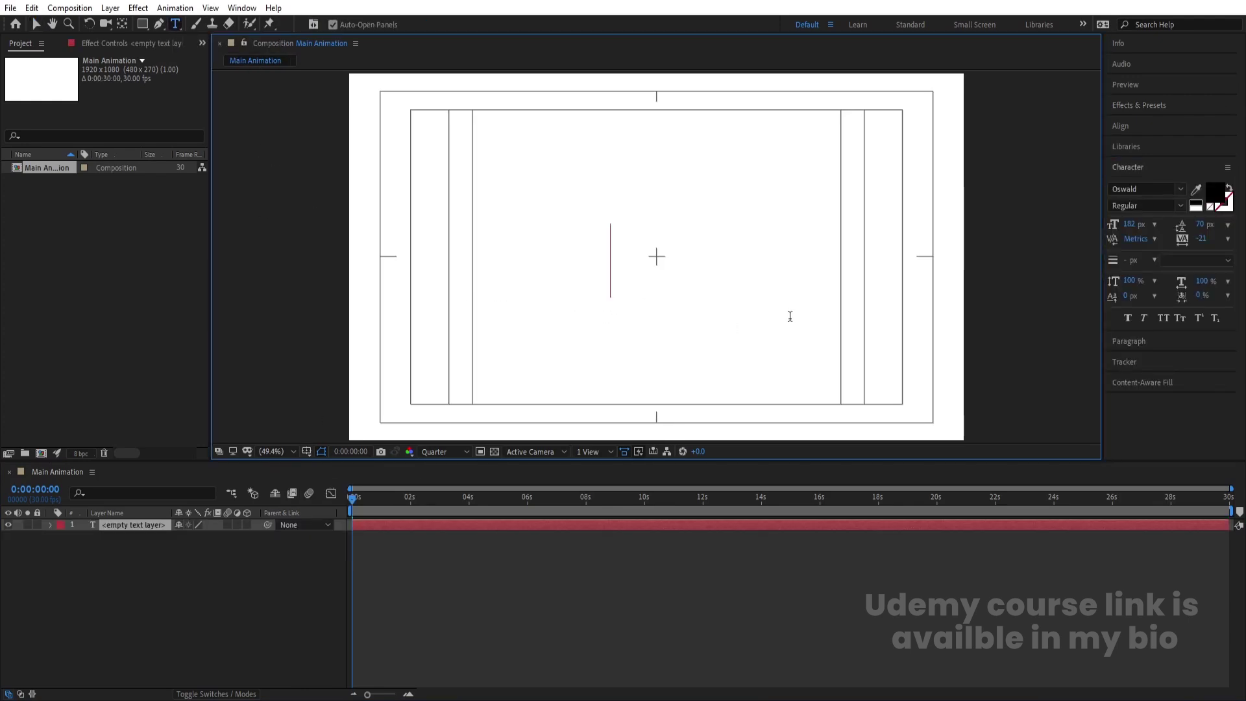
text(GOOD)
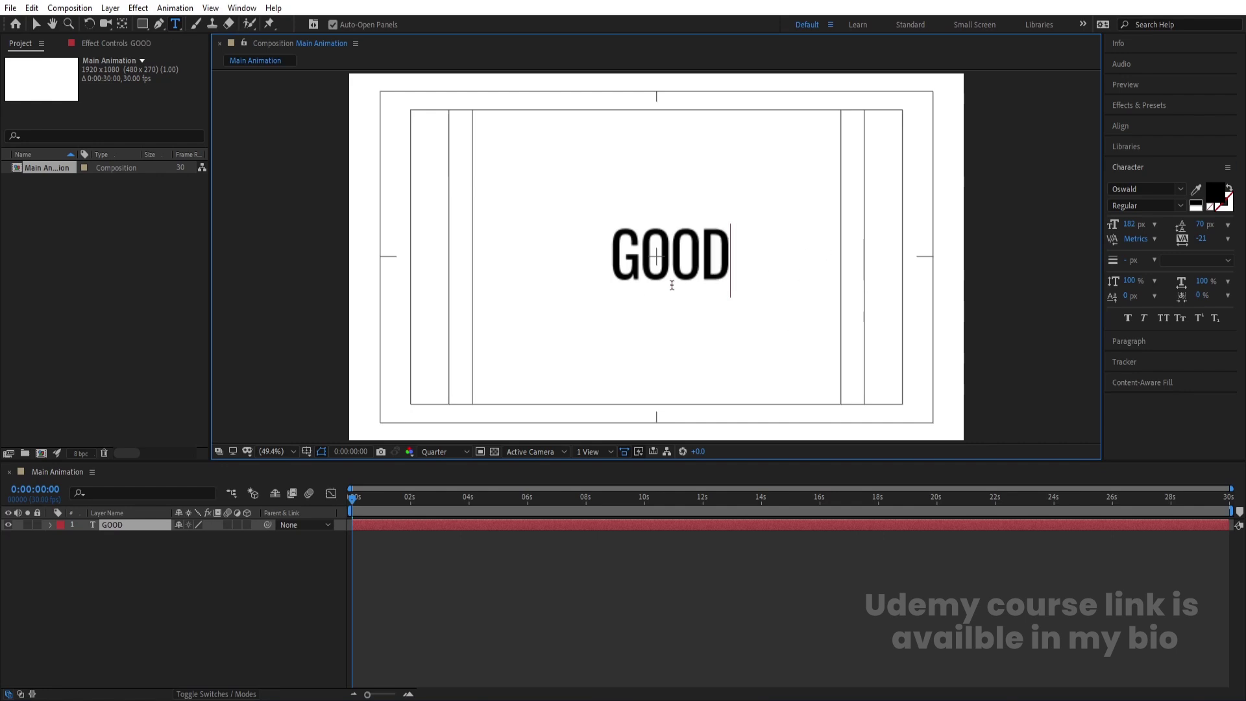
click(169, 559)
Centre GOOD's anchor point and align the text horizontally and vertically in the composition
click(123, 526)
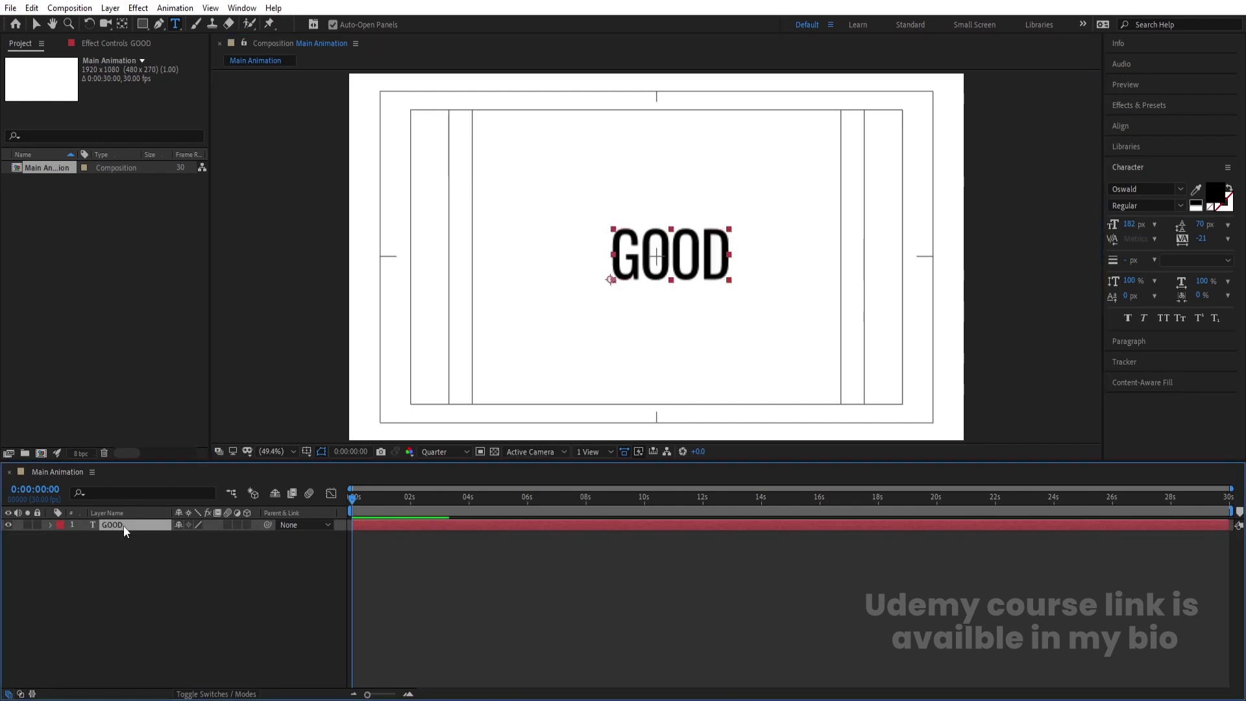
key(ctrl+alt+Home)
click(1131, 125)
click(1138, 161)
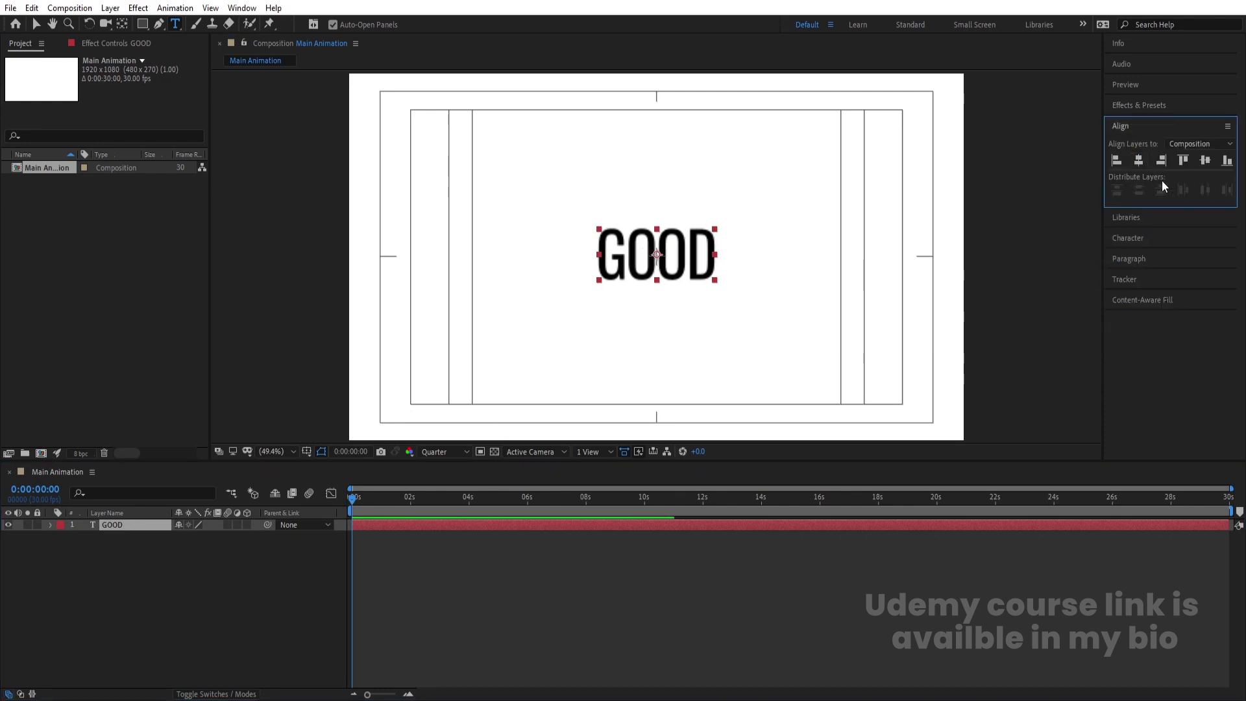
click(1207, 164)
Scale the GOOD text layer to 115%
click(193, 547)
key(s)
drag(194, 536, 204, 536)
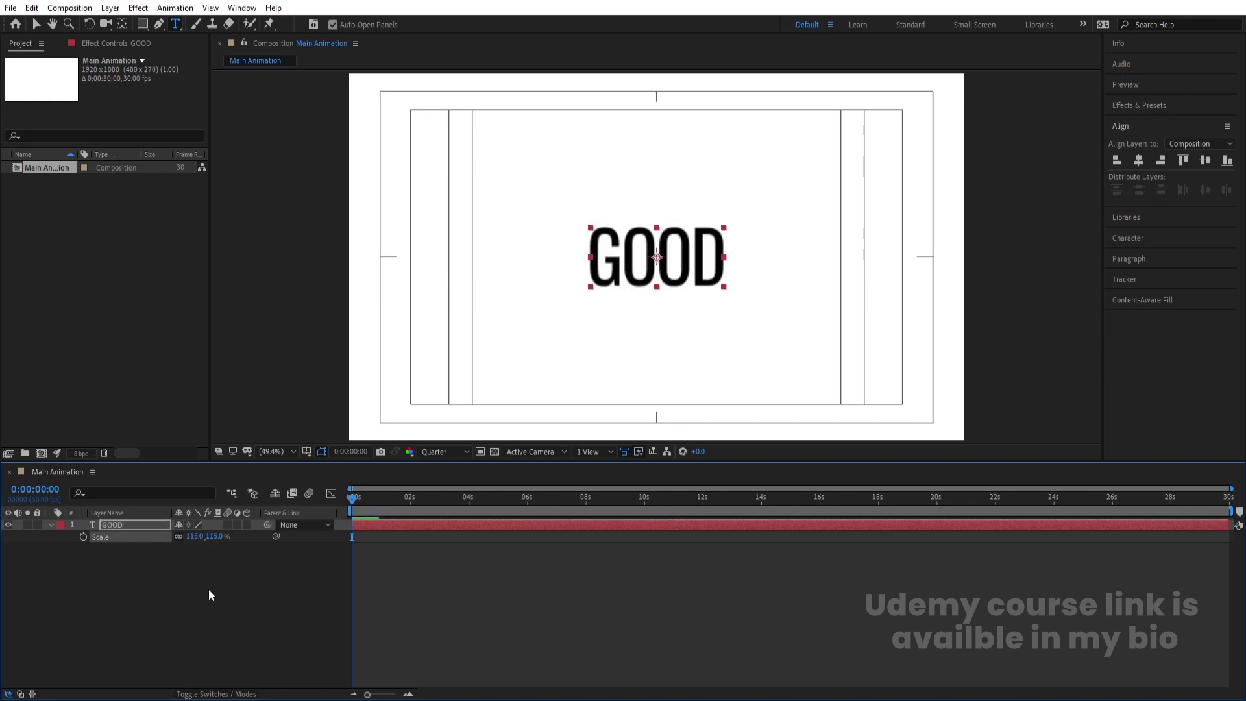
click(209, 589)
click(117, 524)
click(52, 526)
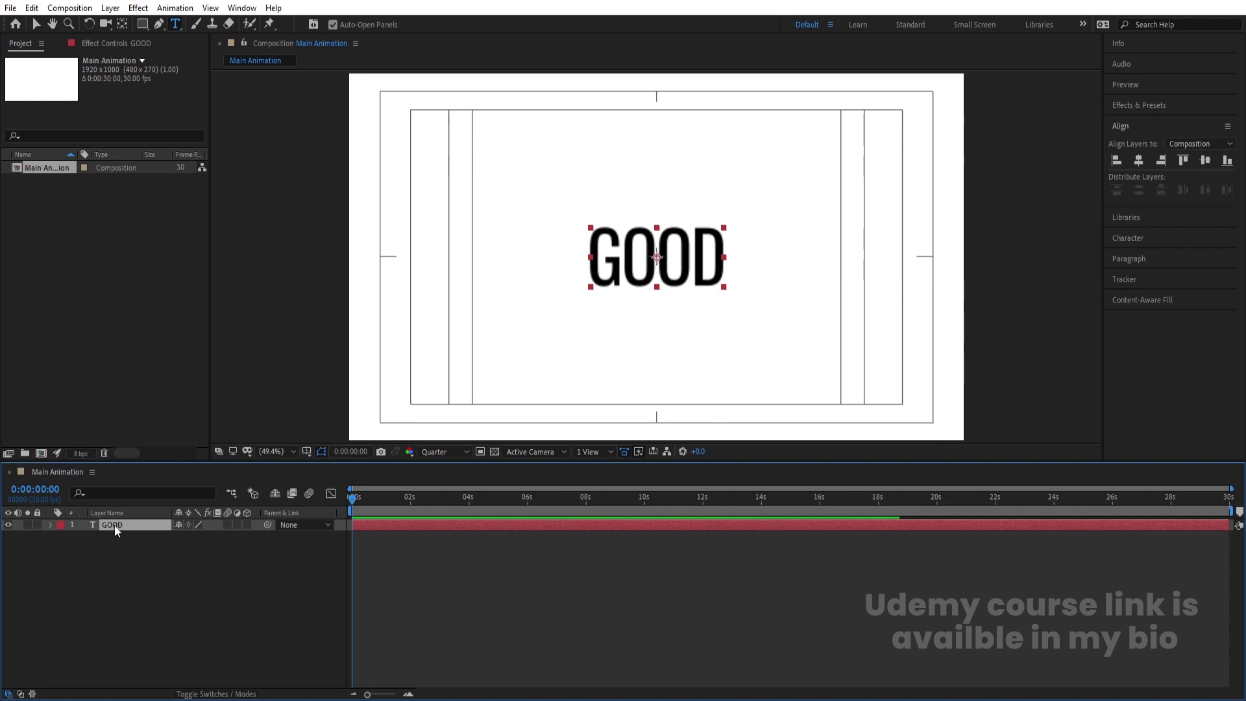
Make GOOD a 3D layer with Extrusion Depth 80, checking it in Custom View 1
click(248, 525)
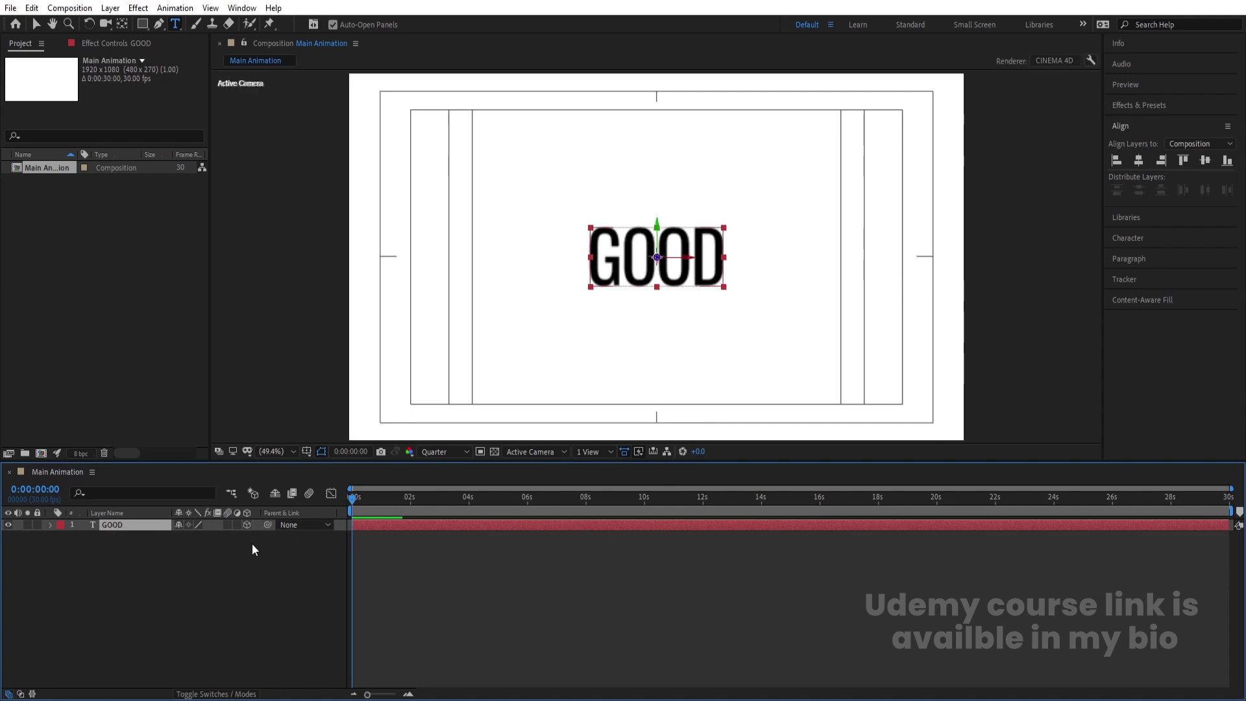
click(50, 524)
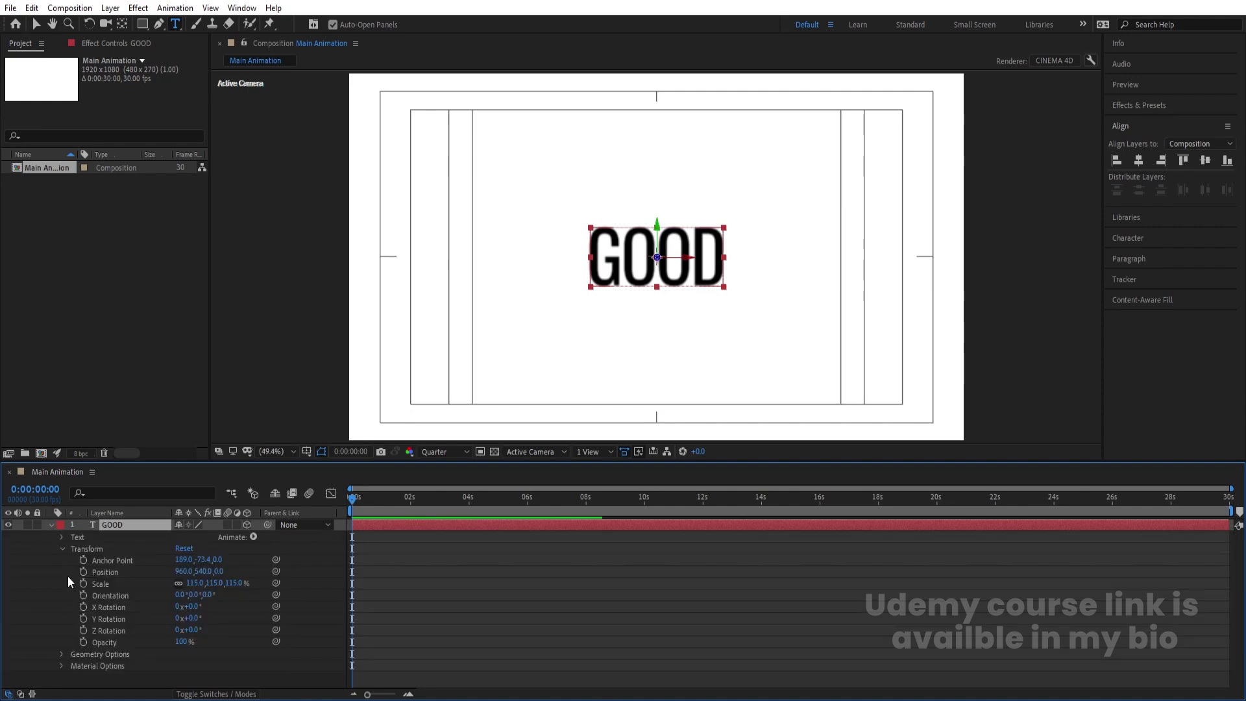
click(62, 654)
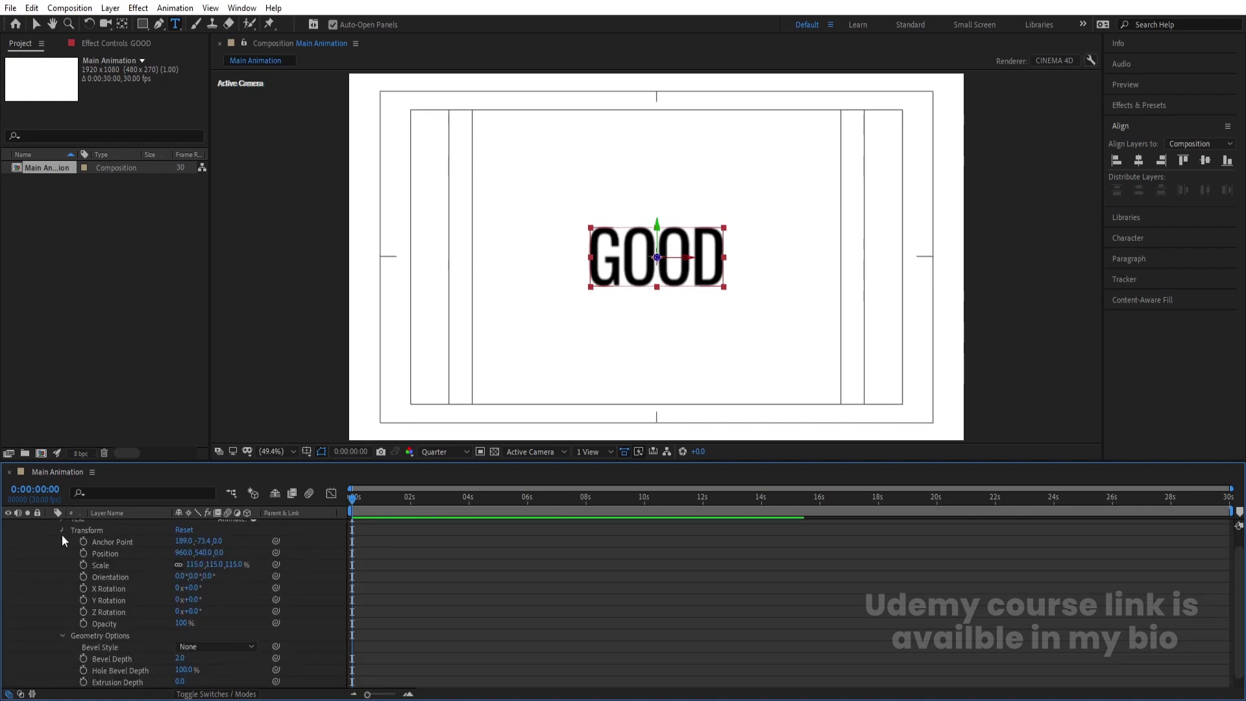
click(63, 548)
click(550, 451)
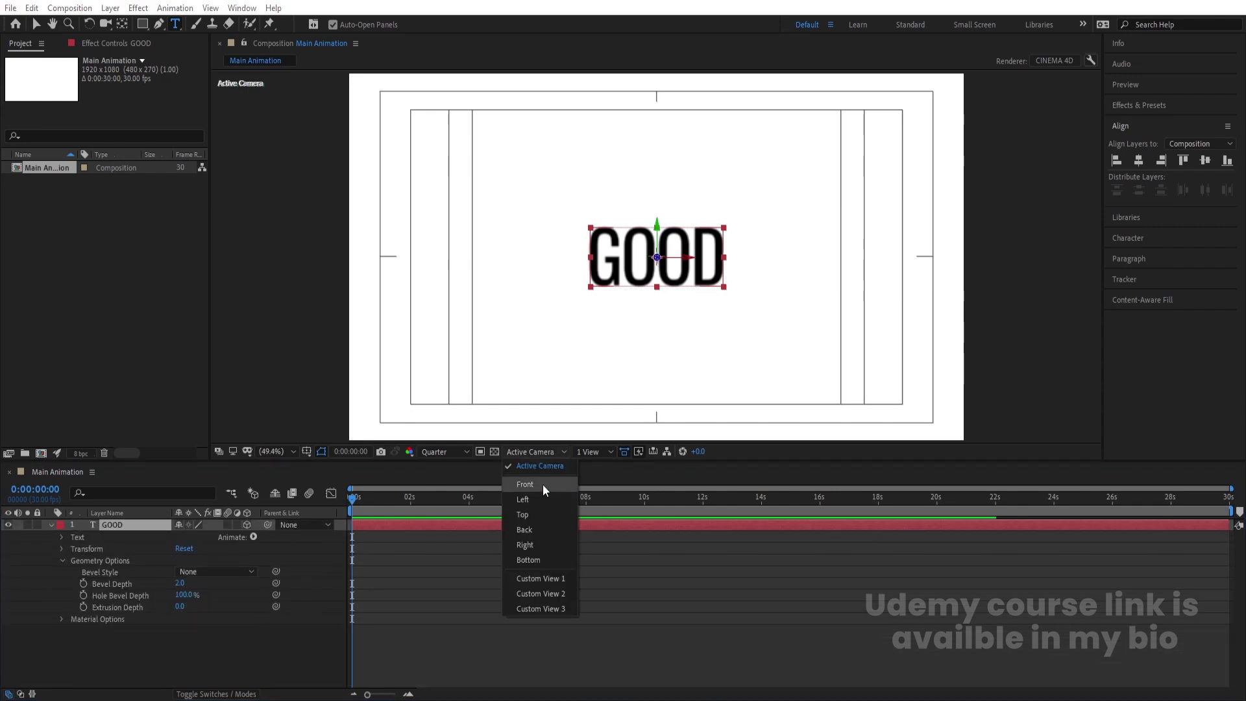
click(535, 581)
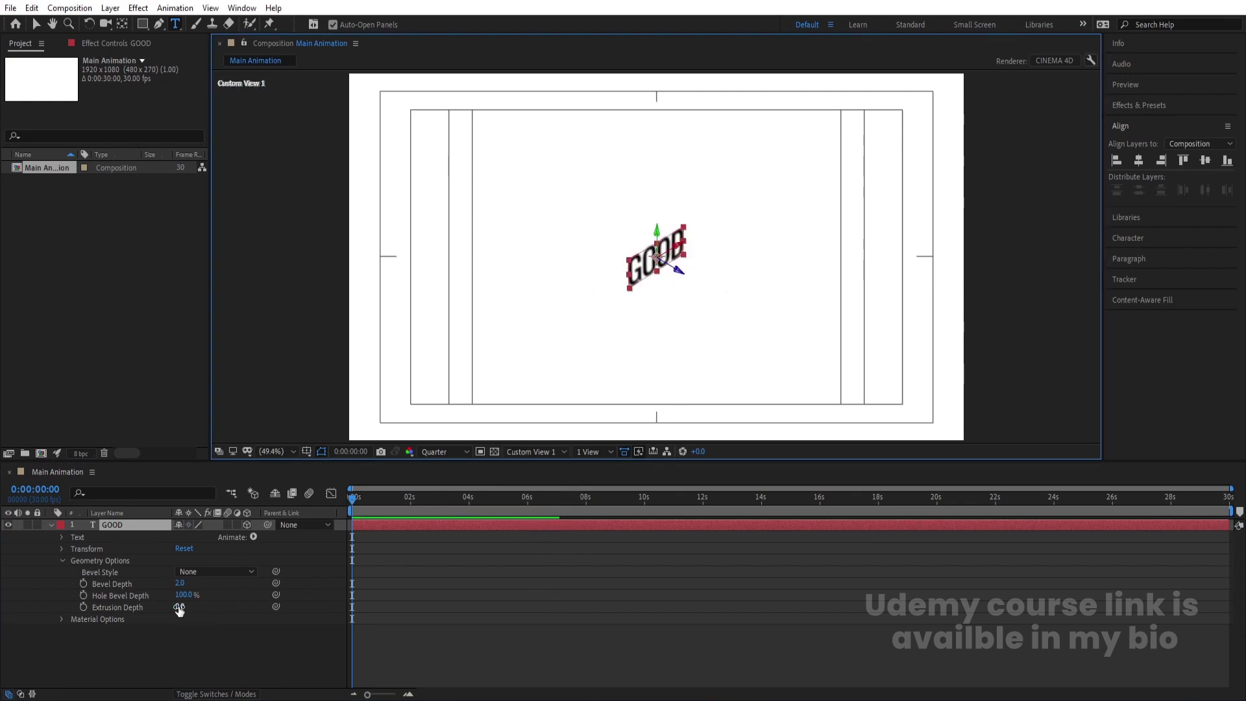
drag(179, 607, 179, 610)
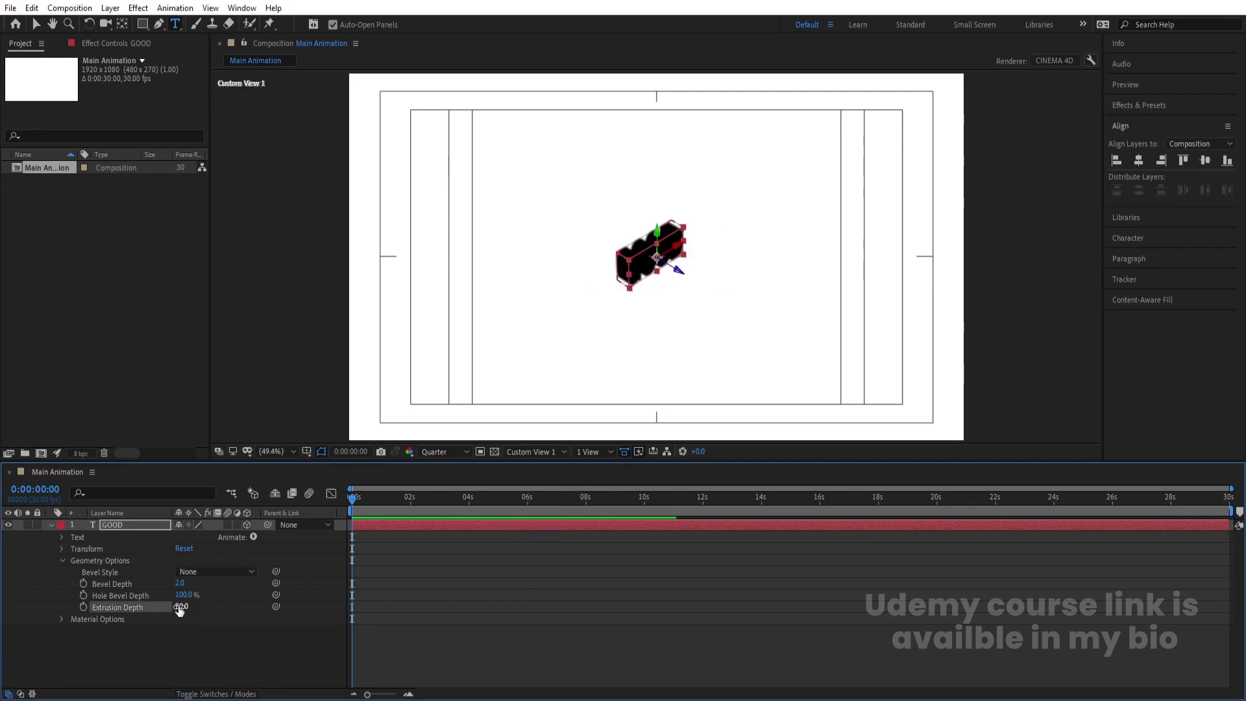
click(51, 525)
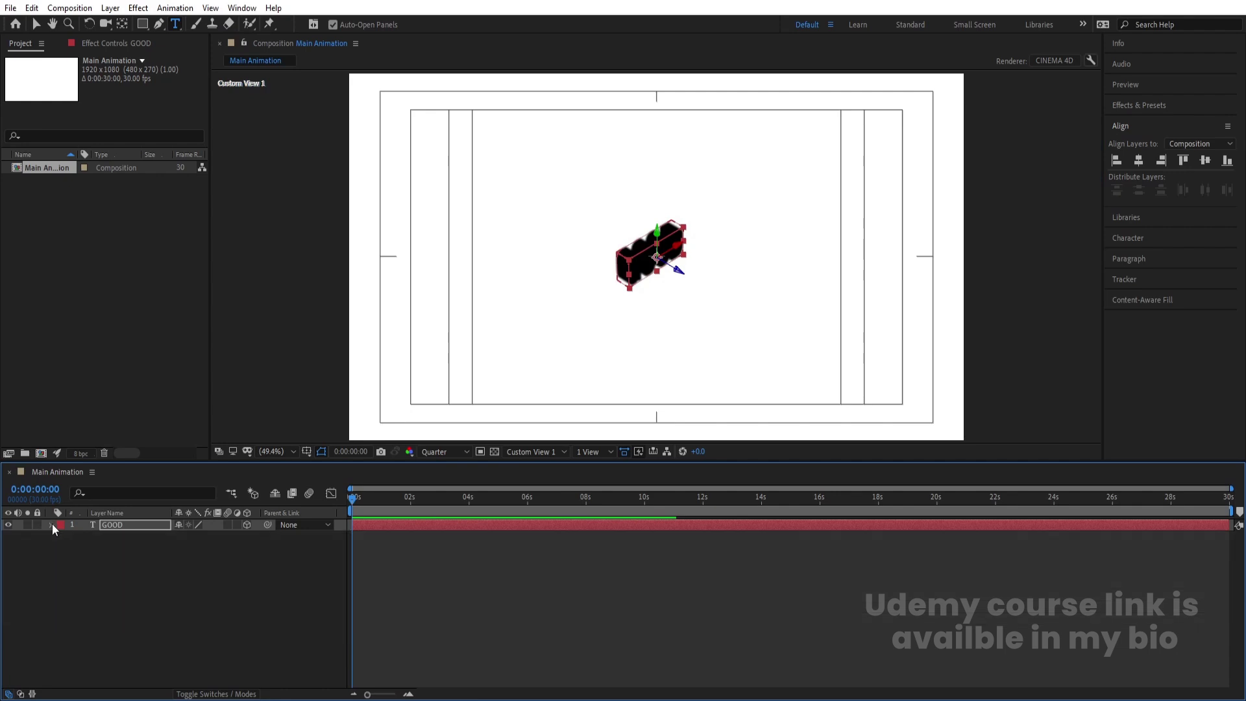
click(543, 449)
click(533, 464)
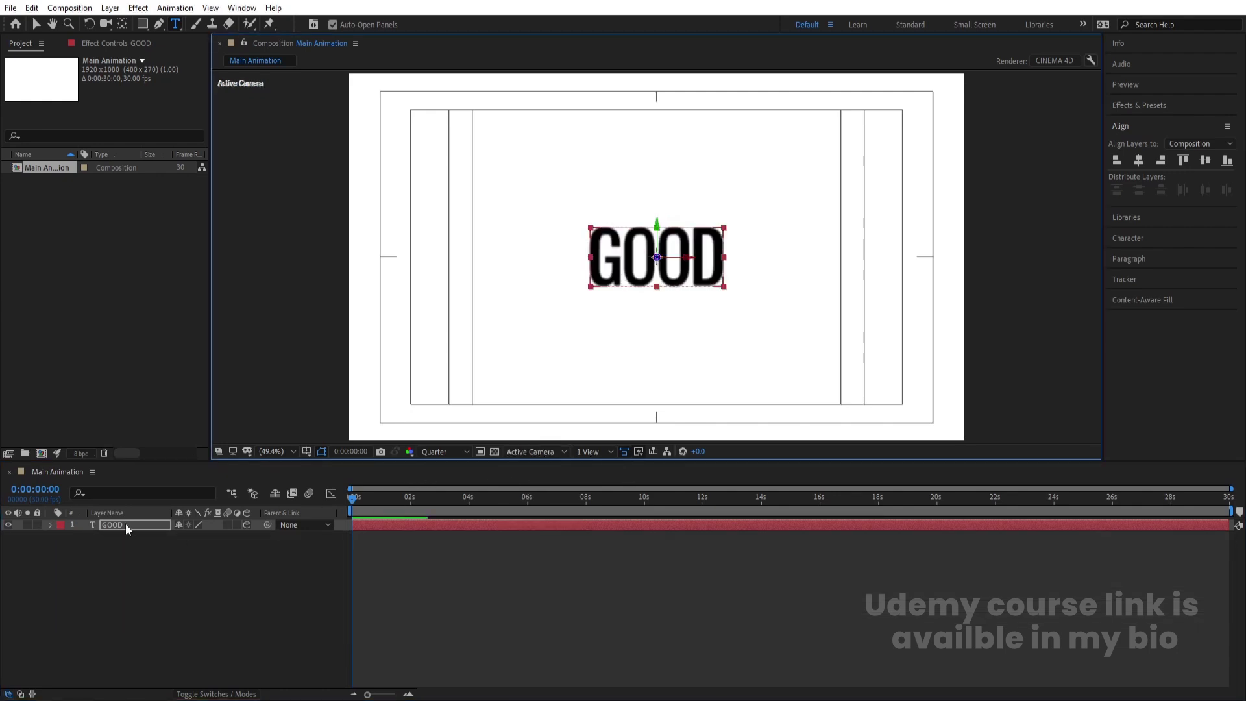
Create shapes from the GOOD text to get a GOOD Outlines layer
right_click(126, 524)
mouse_move(170, 436)
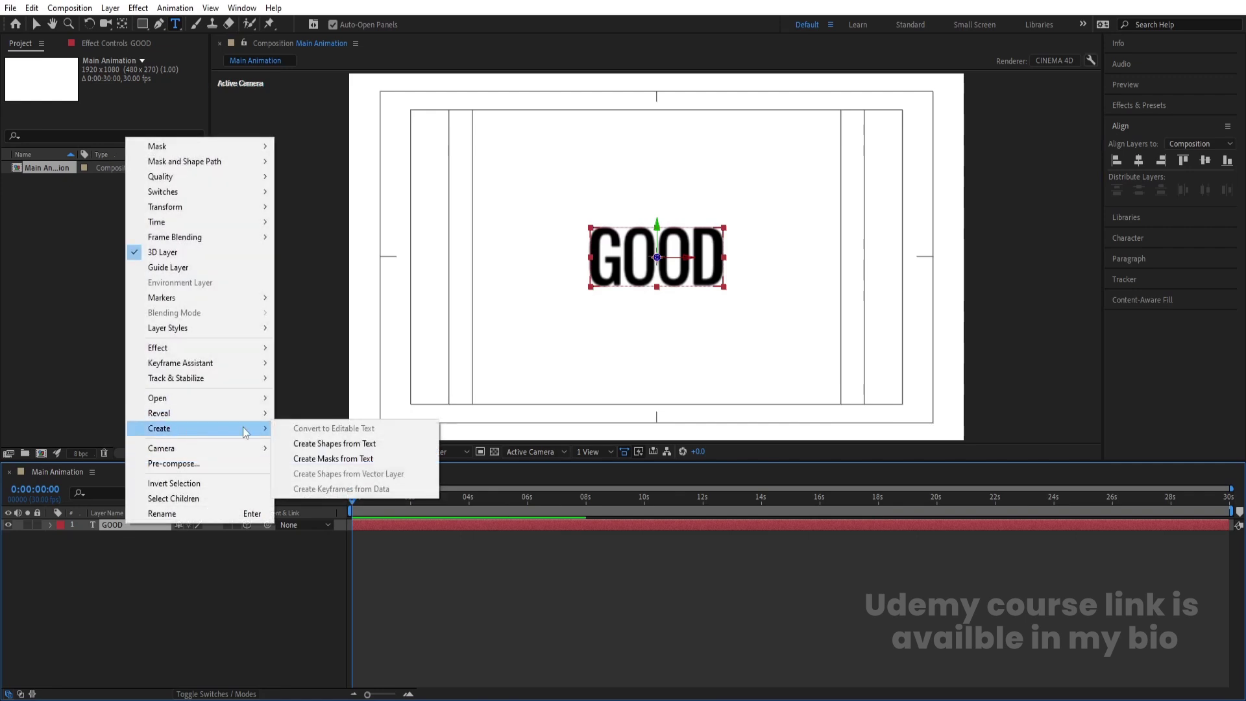
click(317, 442)
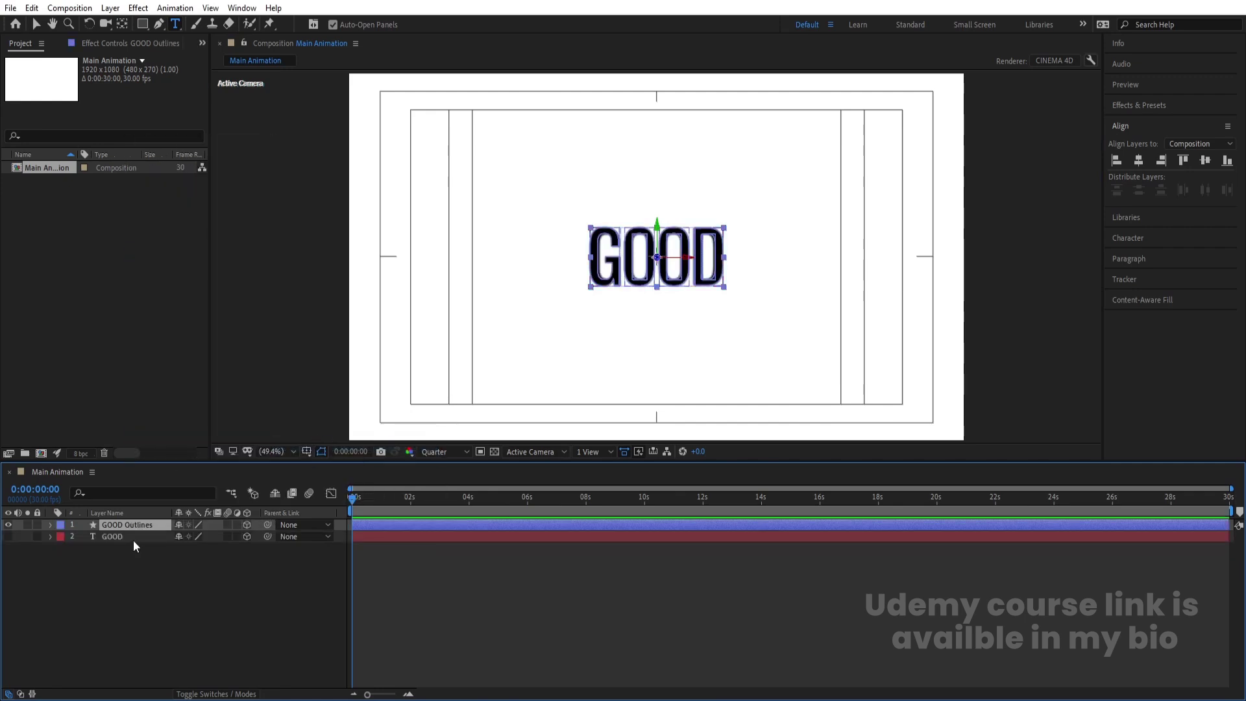
Set 0:00 keyframes on all seven letter Path properties and show only those
click(113, 493)
text(path)
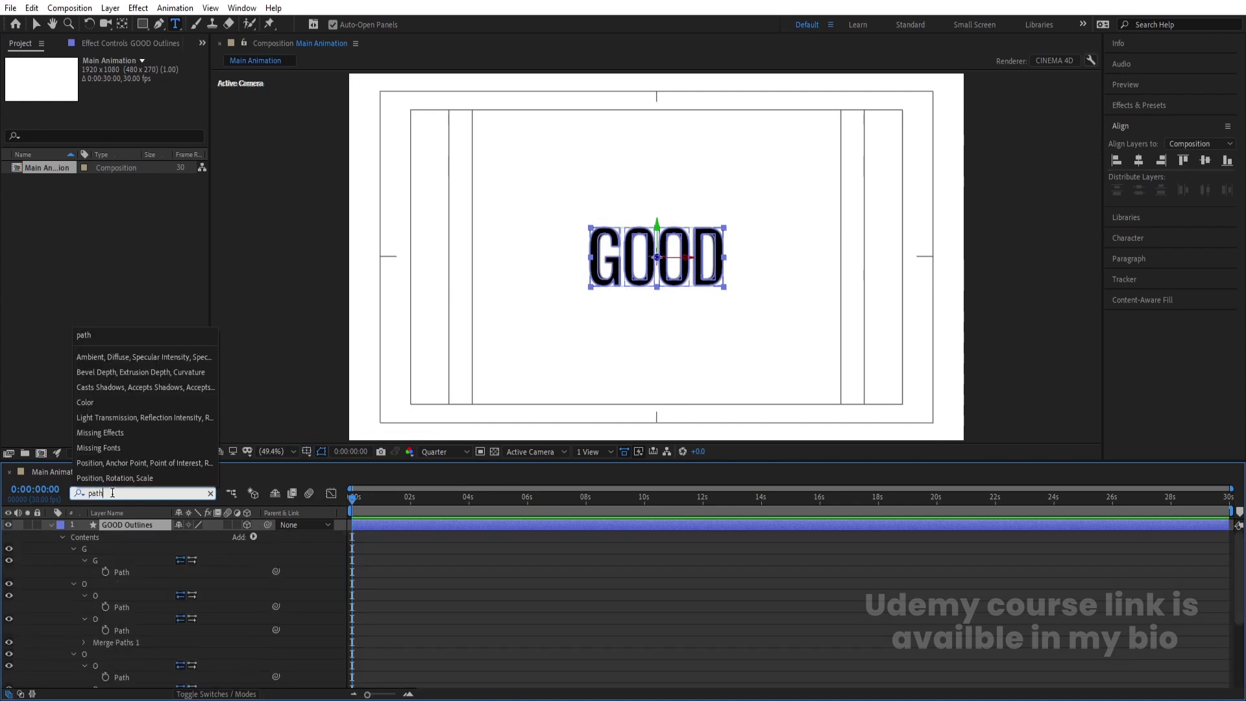
click(89, 585)
click(105, 572)
click(105, 607)
click(106, 630)
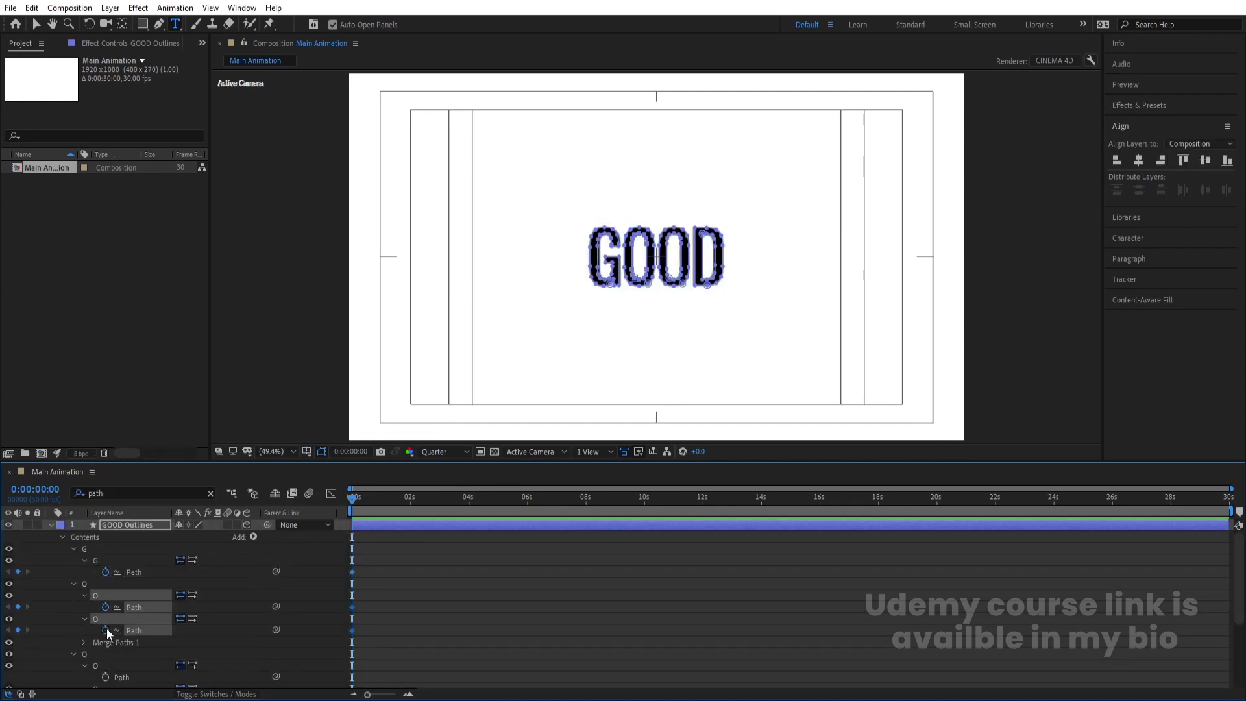
scroll(106, 628, down, 3)
click(106, 606)
click(106, 628)
scroll(107, 627, down, 3)
click(105, 636)
click(105, 659)
click(411, 574)
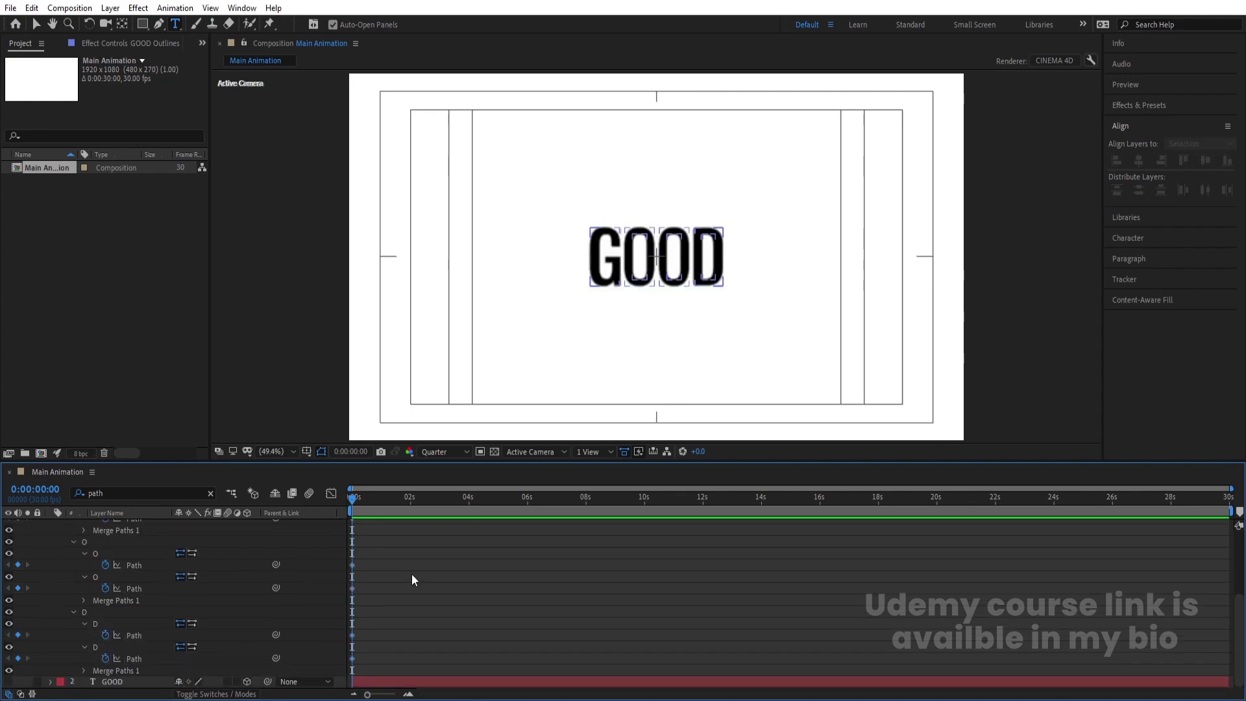
key(u)
key(equal)
key(equal)
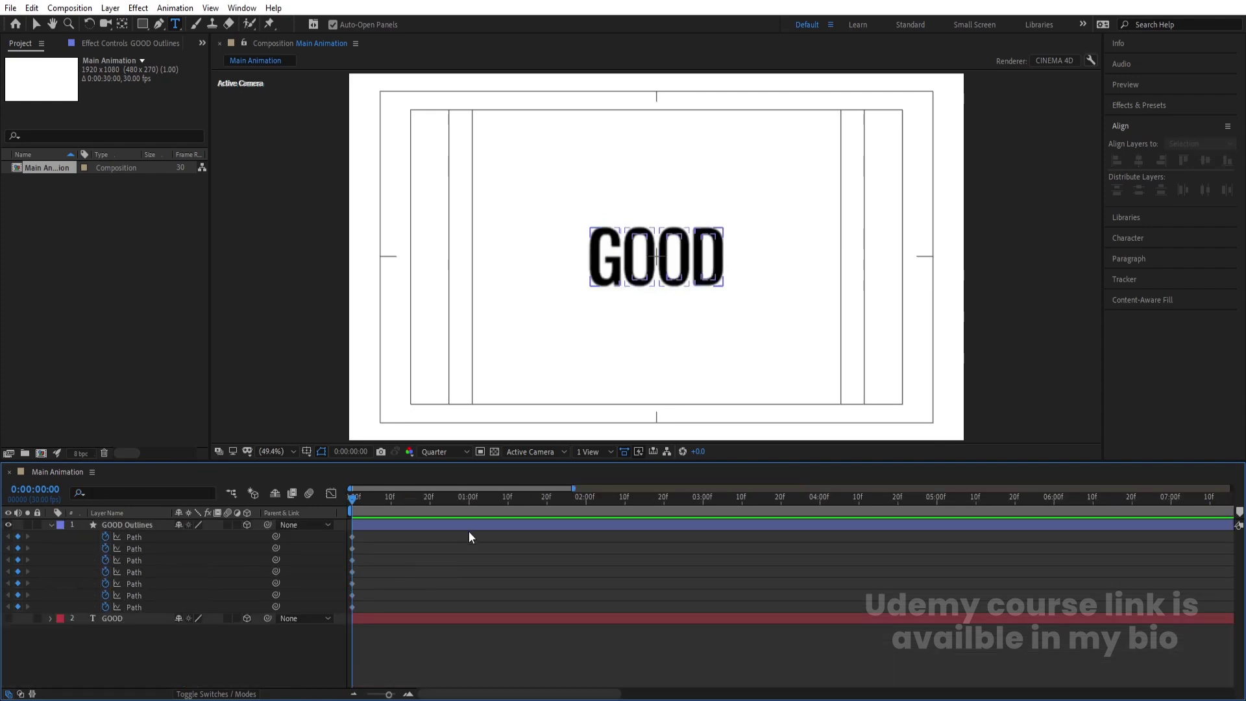
Add keyframes on all paths at 0:01 and 0:02, then select the 1-second keyframe
click(469, 499)
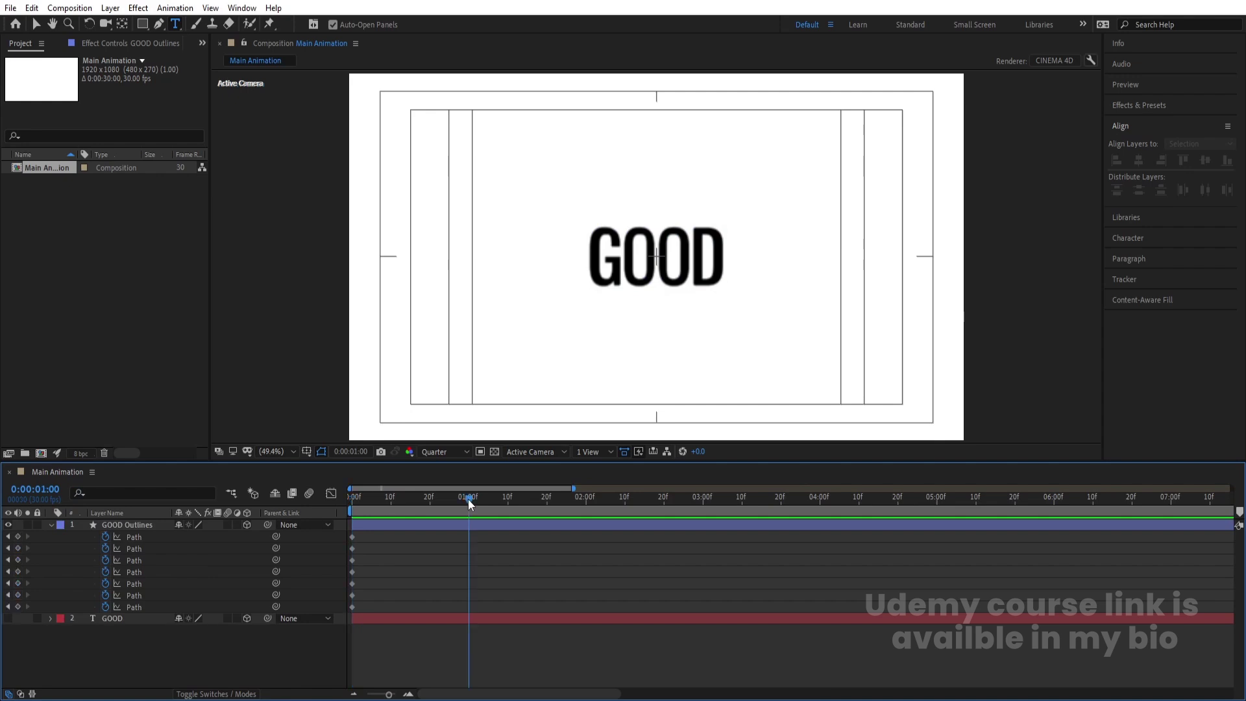
click(18, 537)
click(586, 498)
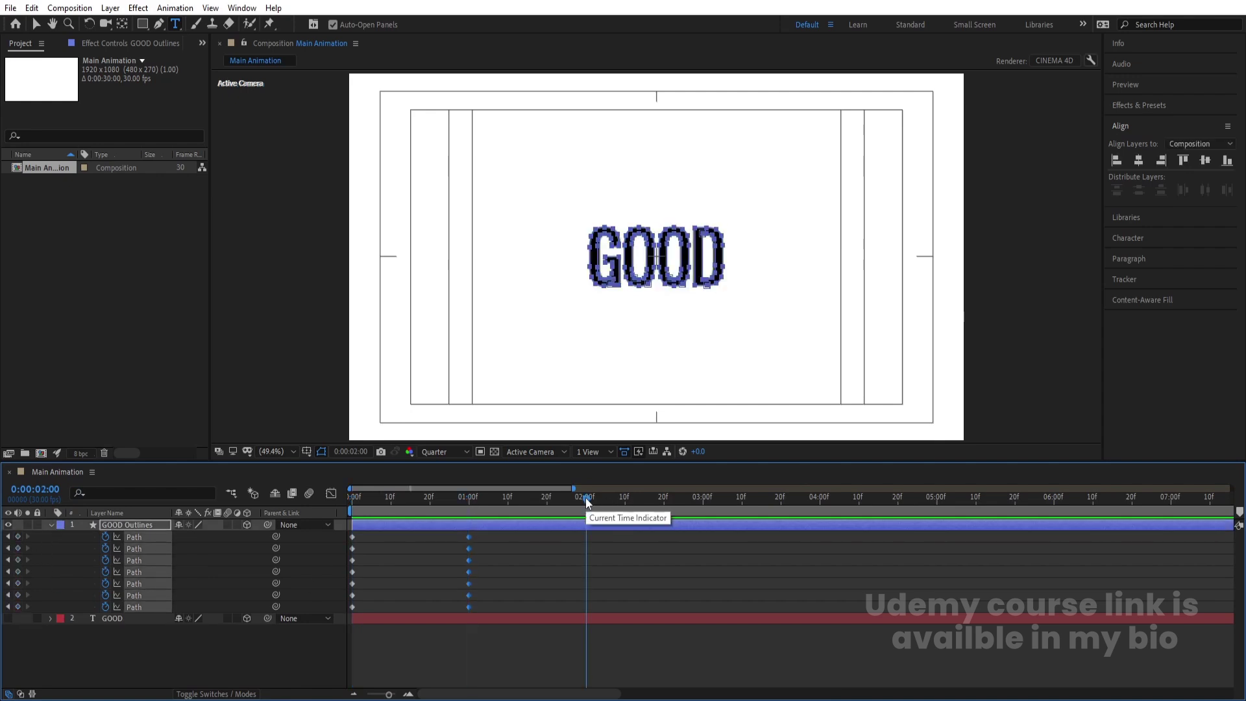
click(17, 537)
click(470, 495)
click(496, 553)
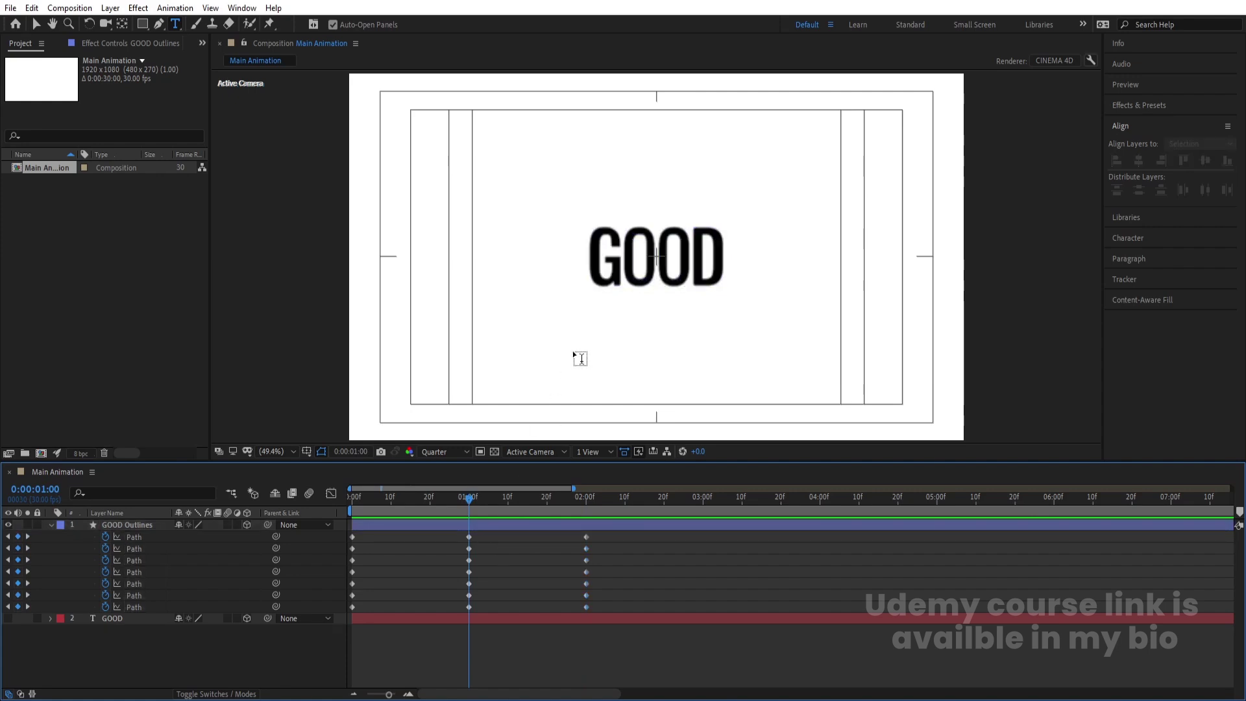
click(469, 537)
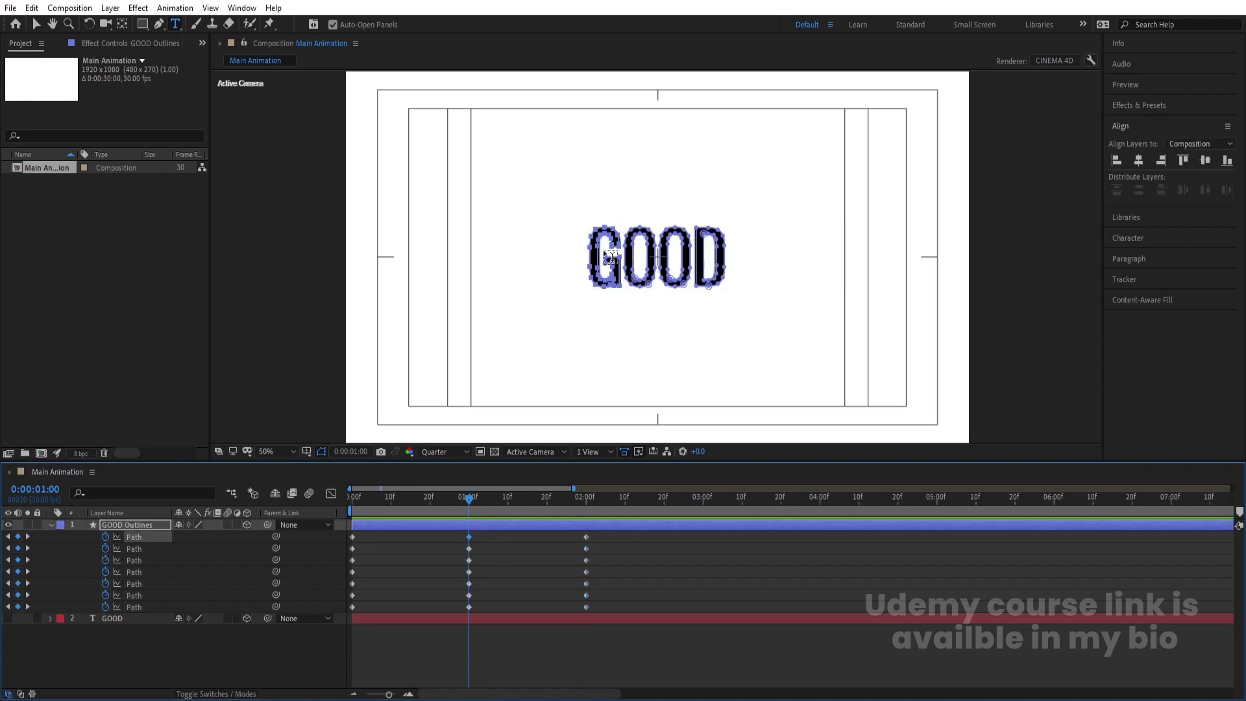
scroll(607, 254, up, 5)
Select the top points of the GOOD outlines and drag them upward
click(36, 24)
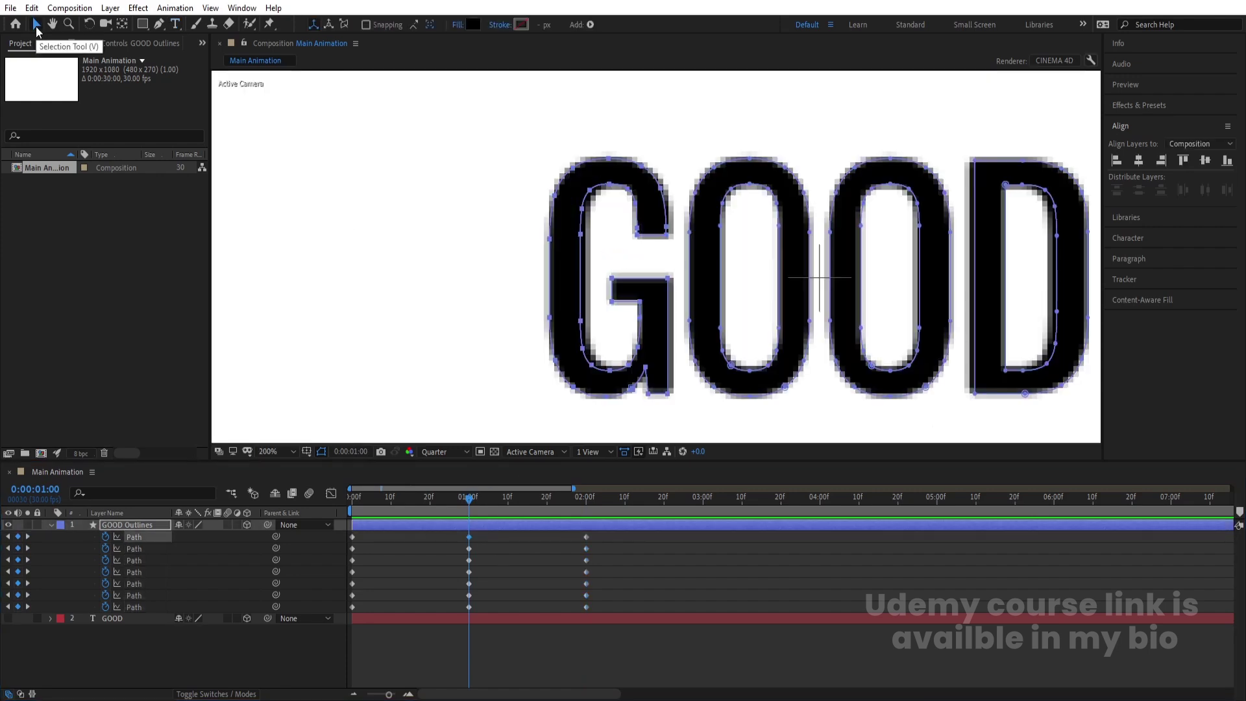
scroll(500, 312, down, 4)
scroll(529, 276, up, 2)
drag(435, 246, 796, 334)
scroll(759, 339, down, 4)
scroll(759, 339, up, 4)
scroll(727, 323, down, 2)
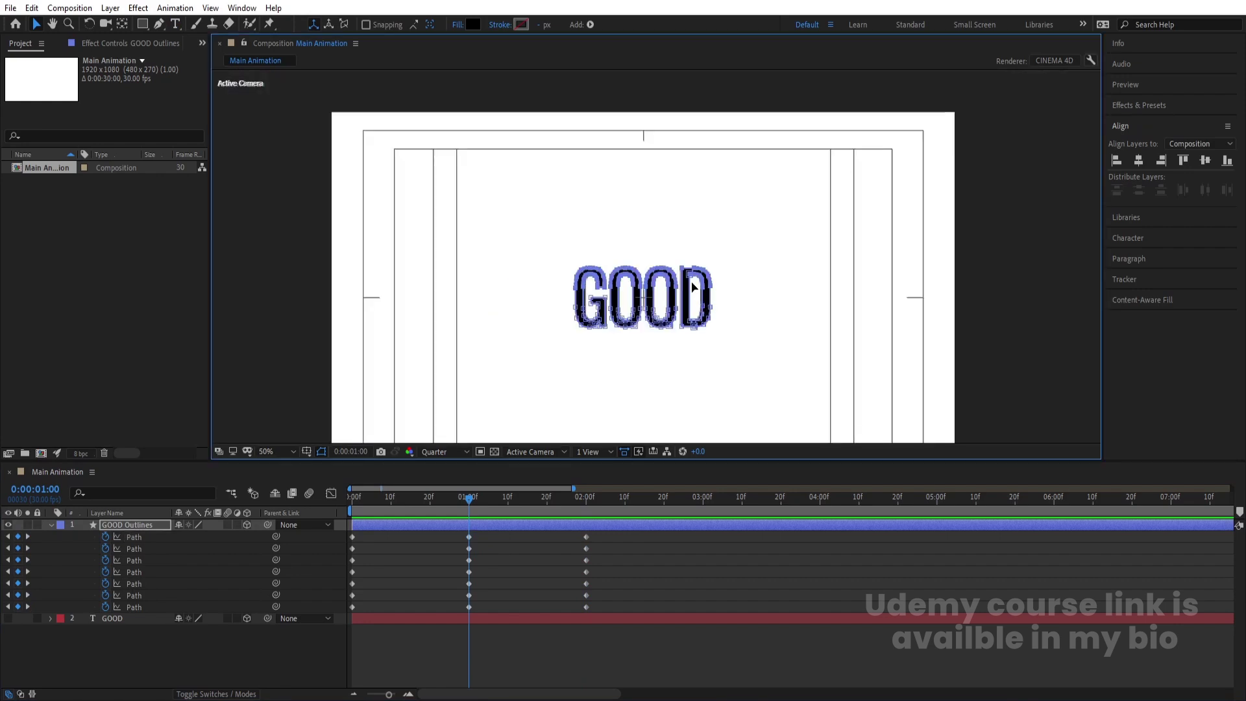
drag(705, 294, 704, 173)
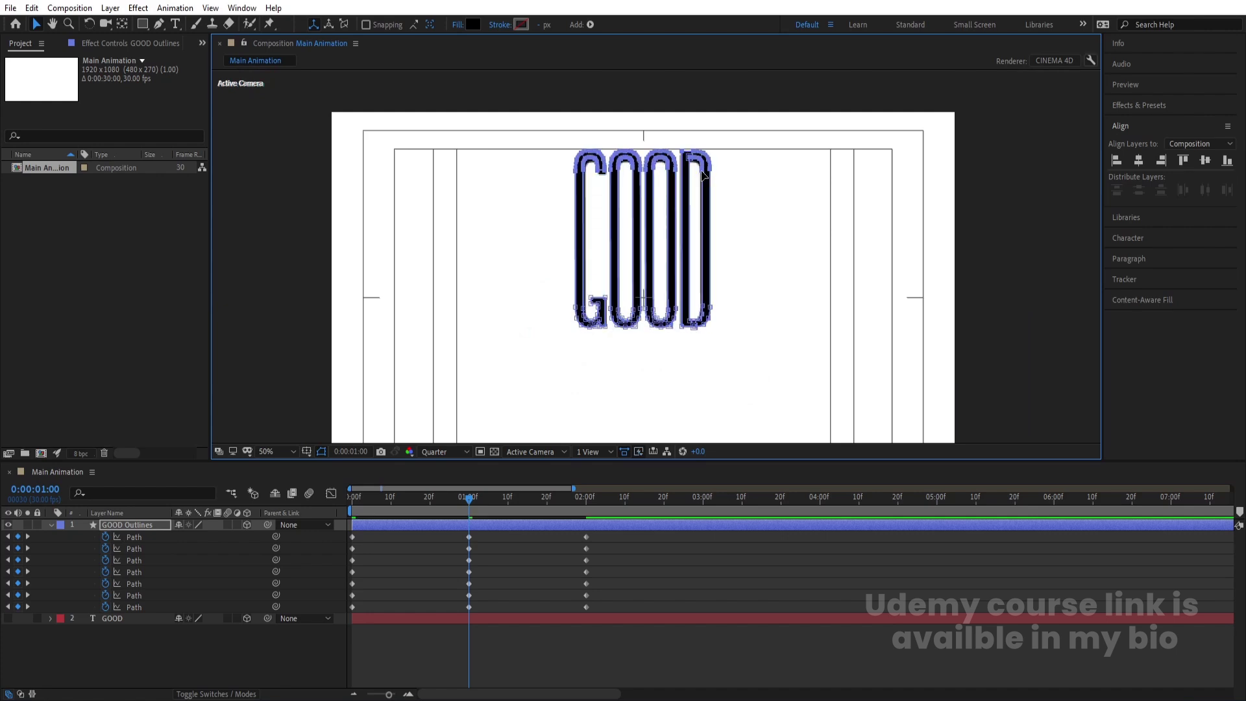
Stretch the letters' bottom points downward, then select all Path keyframes
drag(532, 279, 685, 378)
key(space)
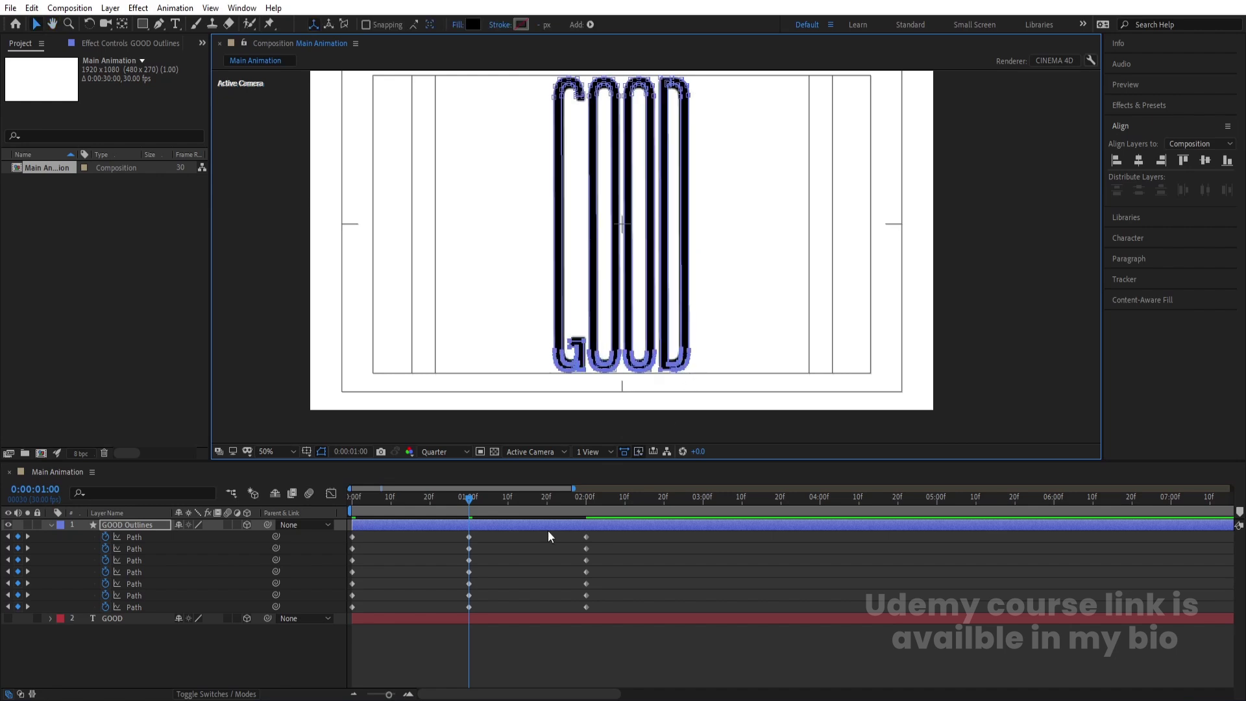
click(609, 608)
drag(608, 608, 282, 422)
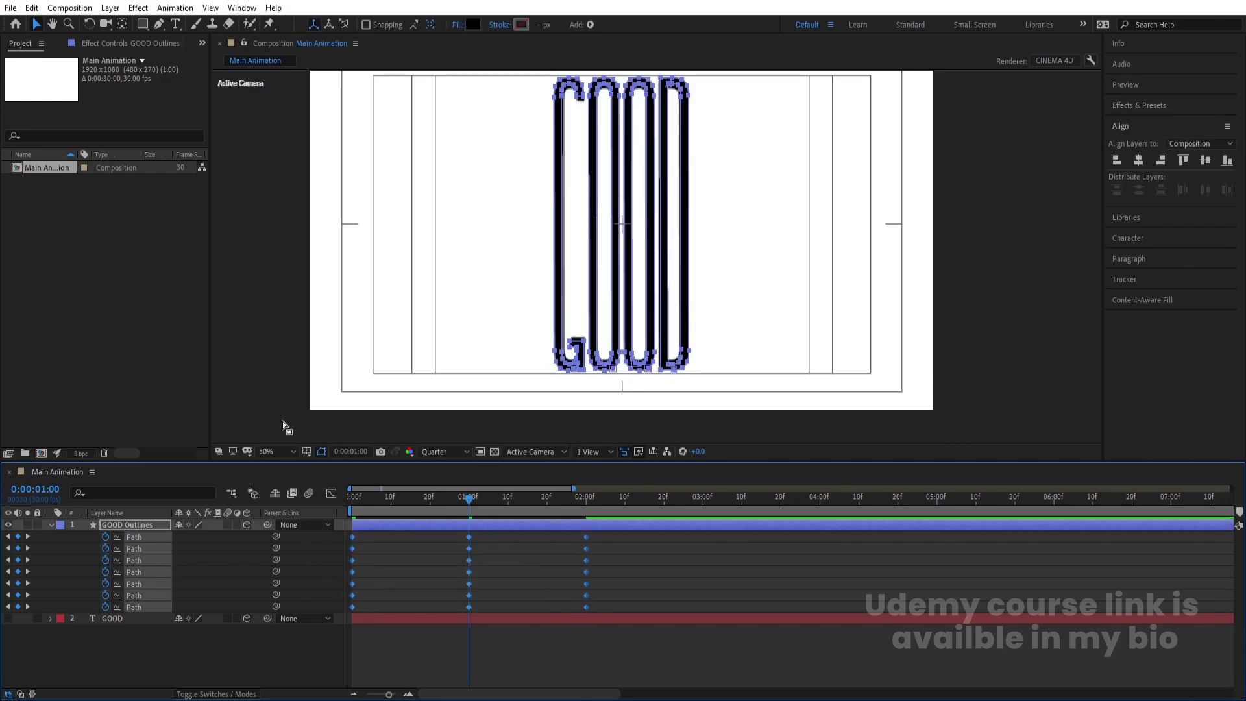
Shape the keyframe speed curves into sharp peaks in the Graph Editor, preview, and rewind
click(331, 494)
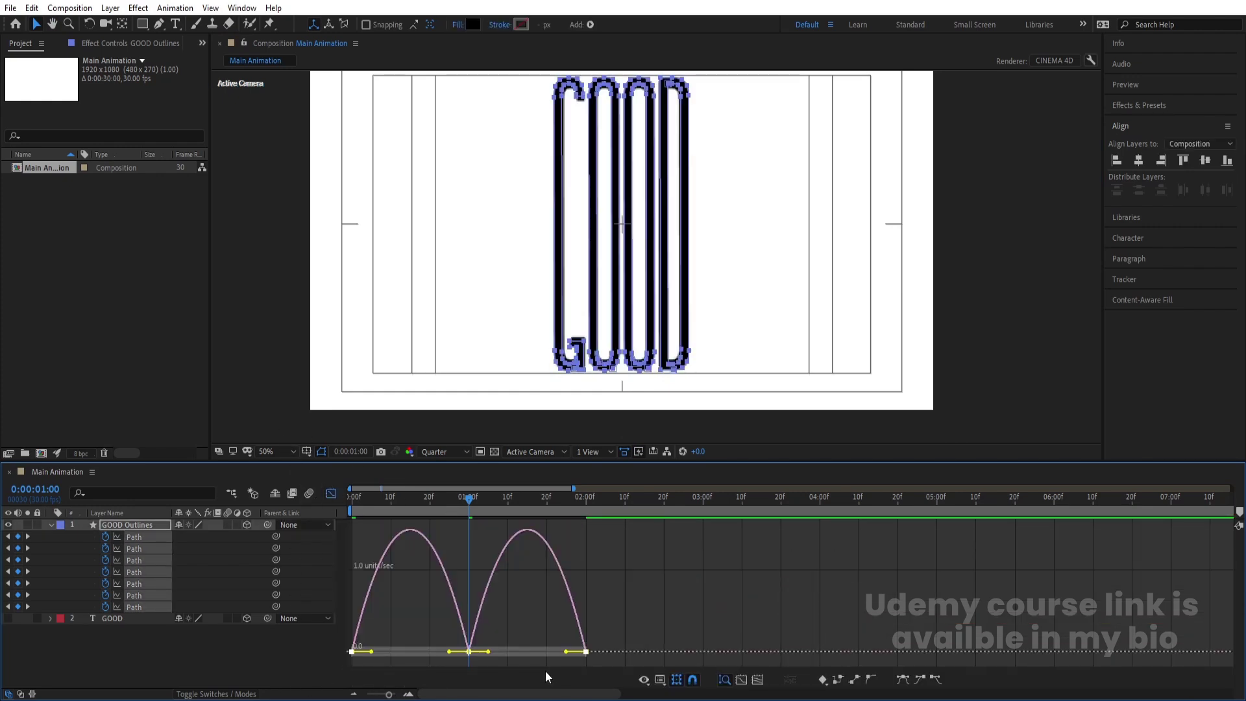
drag(566, 651, 513, 653)
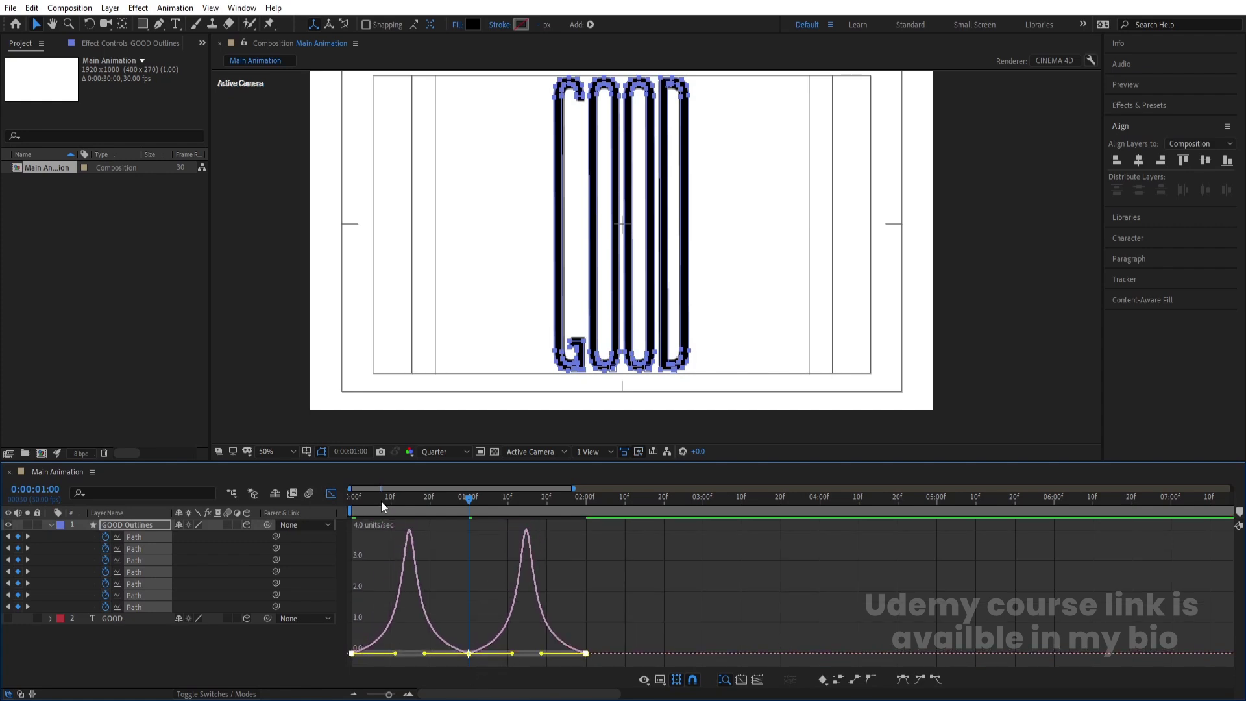
drag(383, 501, 310, 500)
click(267, 453)
click(274, 207)
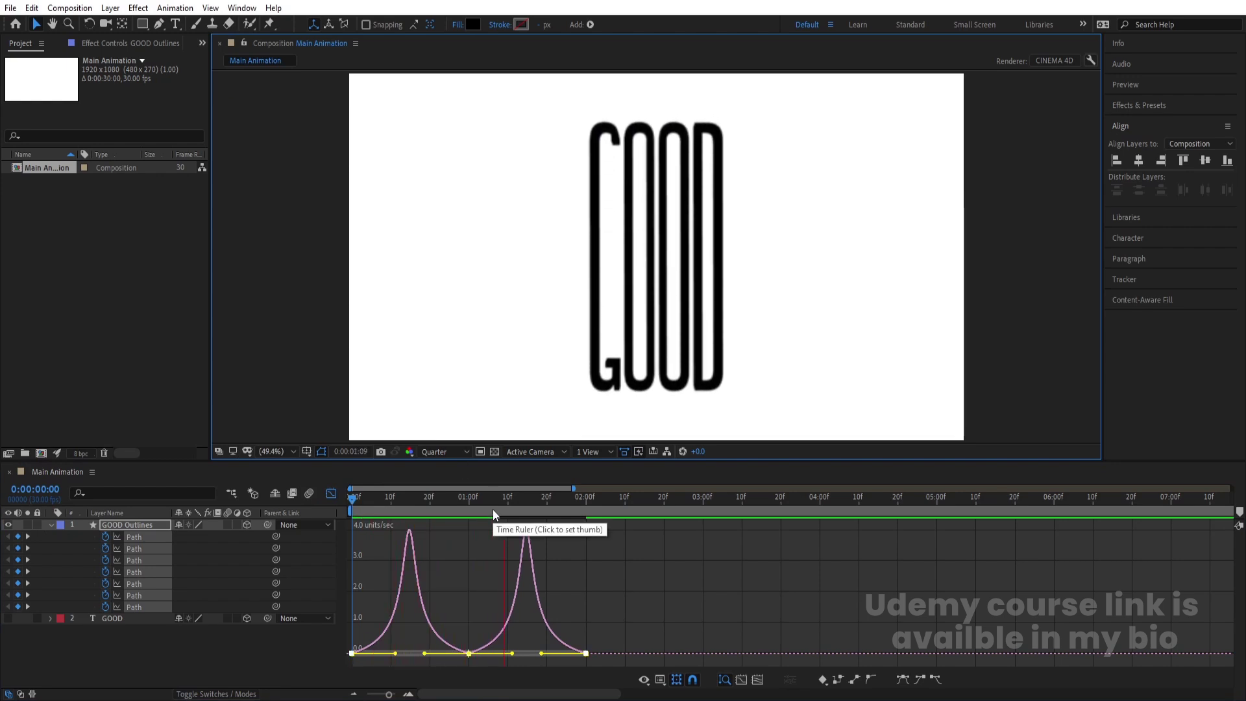
key(space)
click(331, 493)
drag(370, 497, 362, 526)
click(409, 555)
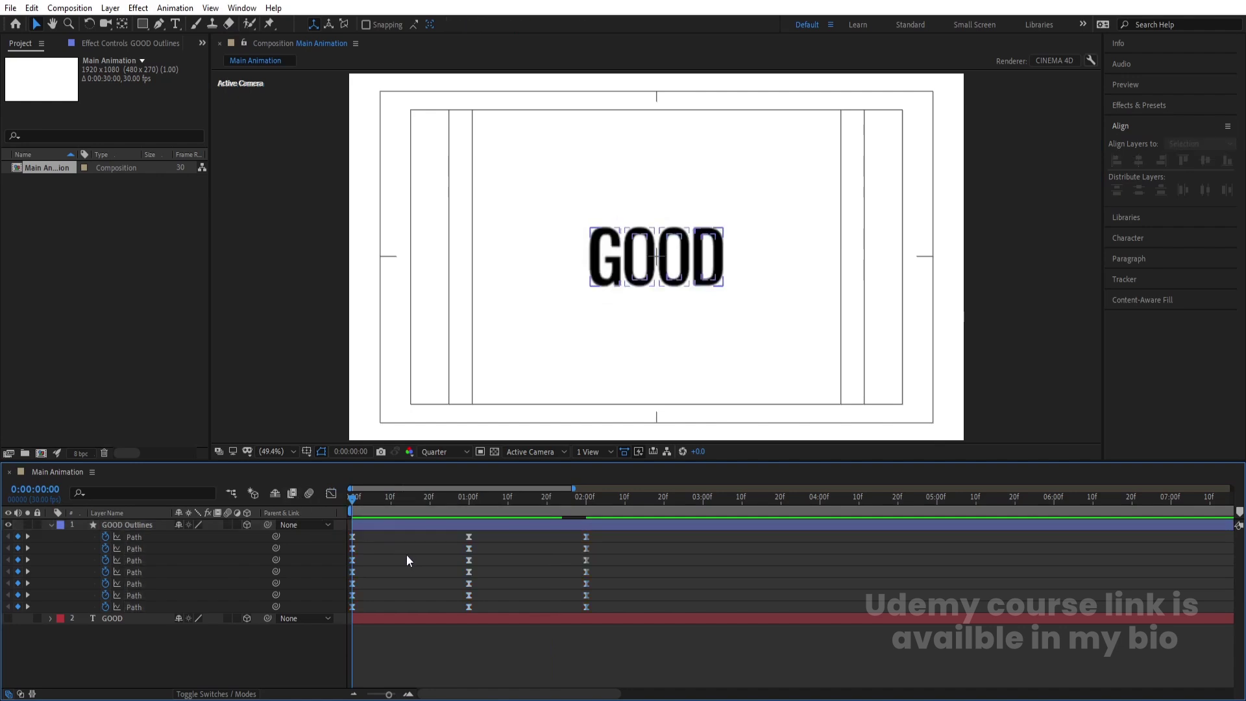
Delay the O paths' keyframes by 10 and 20 frames and the D paths by one second
click(392, 497)
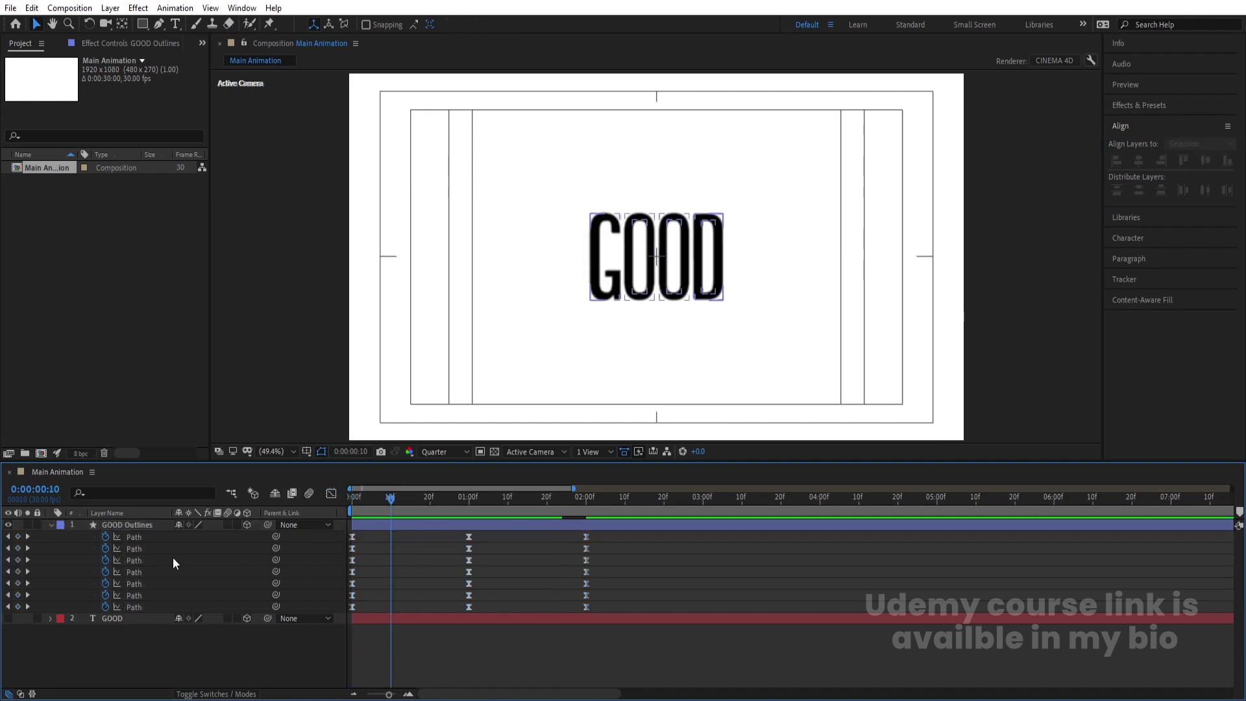
click(134, 548)
shift+click(134, 561)
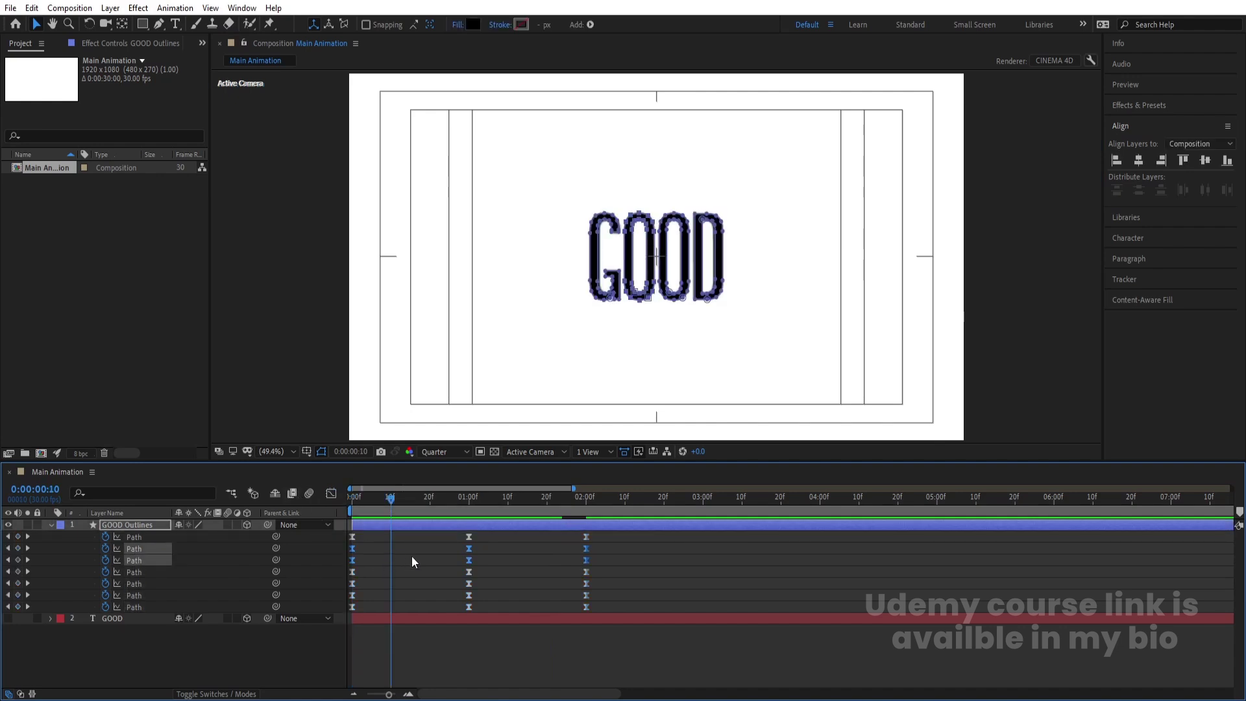
drag(353, 550, 392, 554)
click(430, 496)
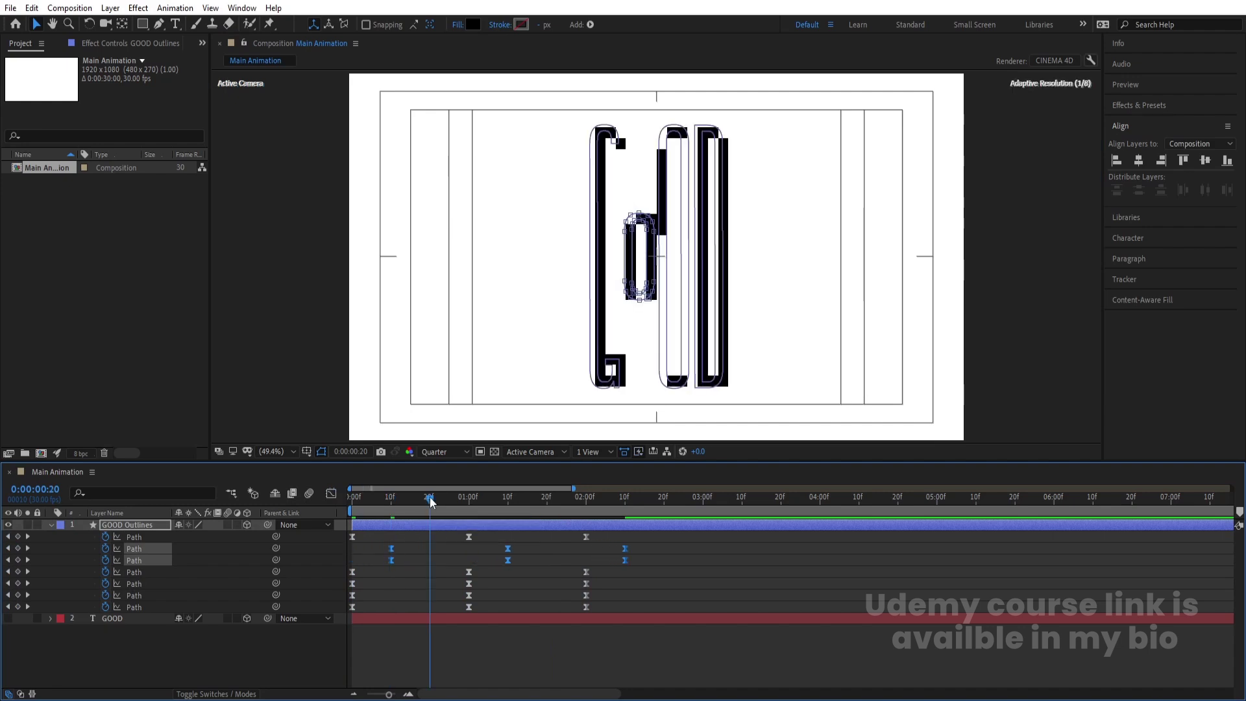
click(134, 572)
shift+click(141, 580)
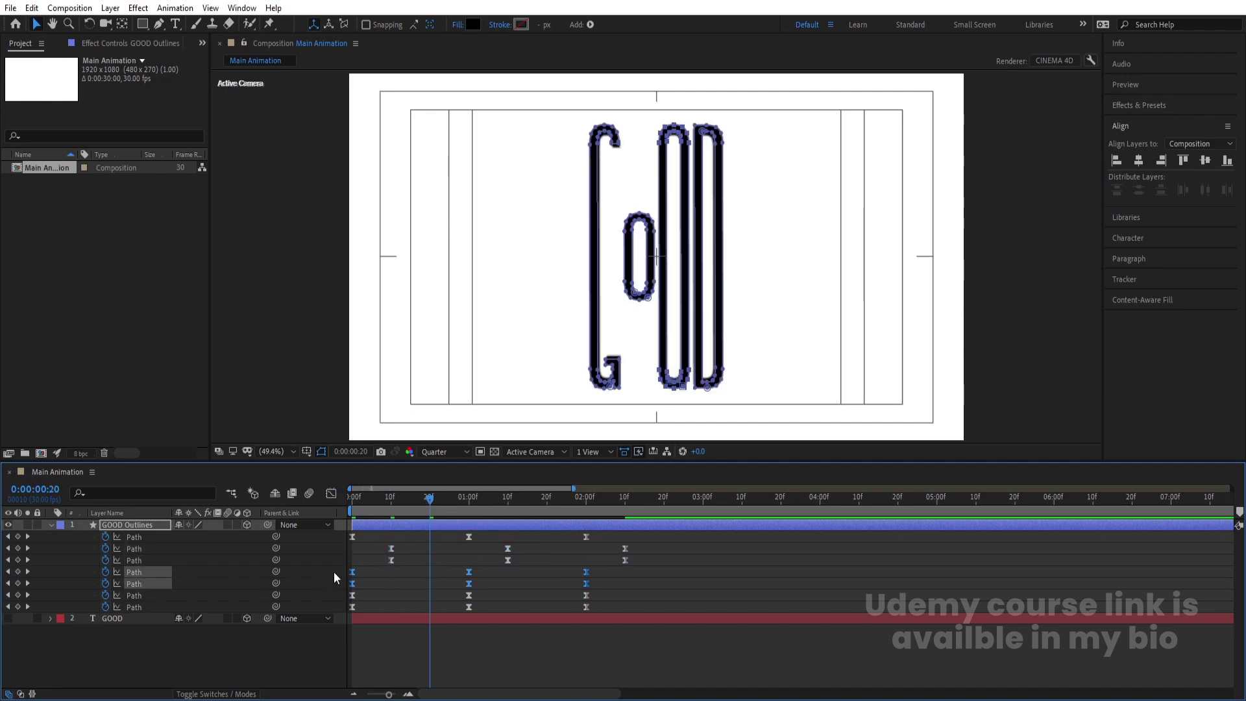
drag(352, 583, 432, 594)
click(469, 501)
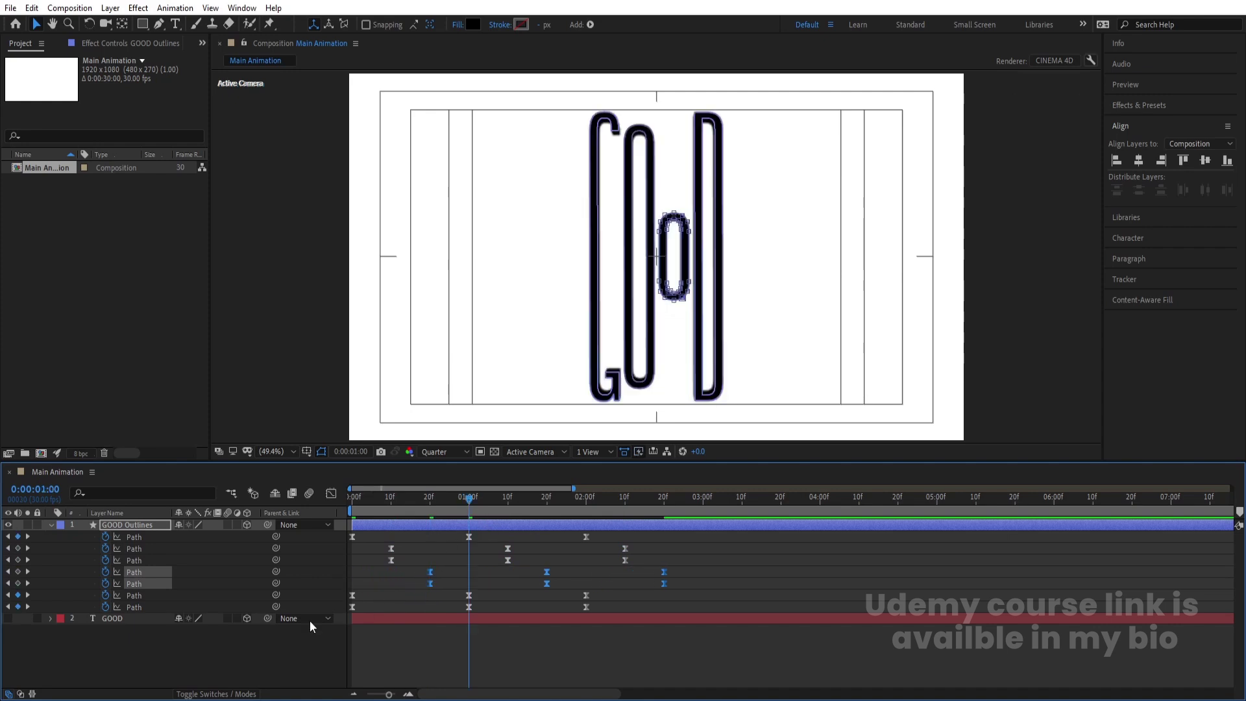
click(137, 595)
shift+click(142, 606)
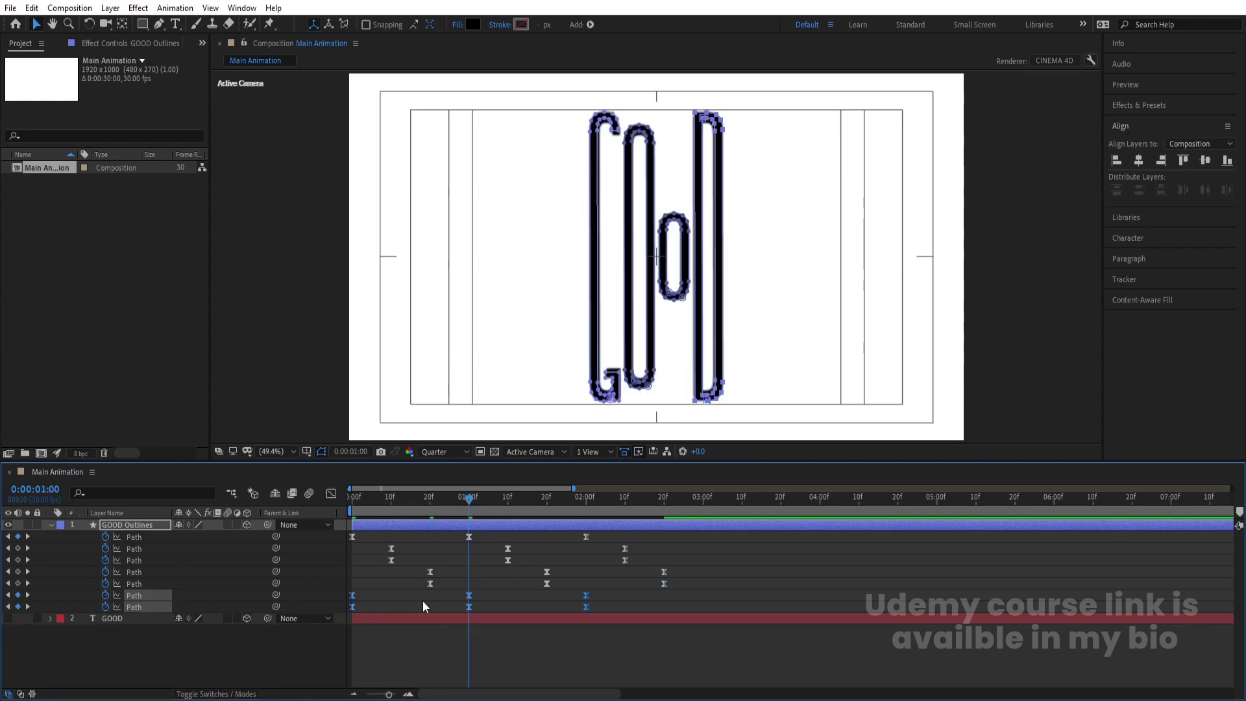
drag(354, 593, 470, 617)
drag(402, 497, 352, 497)
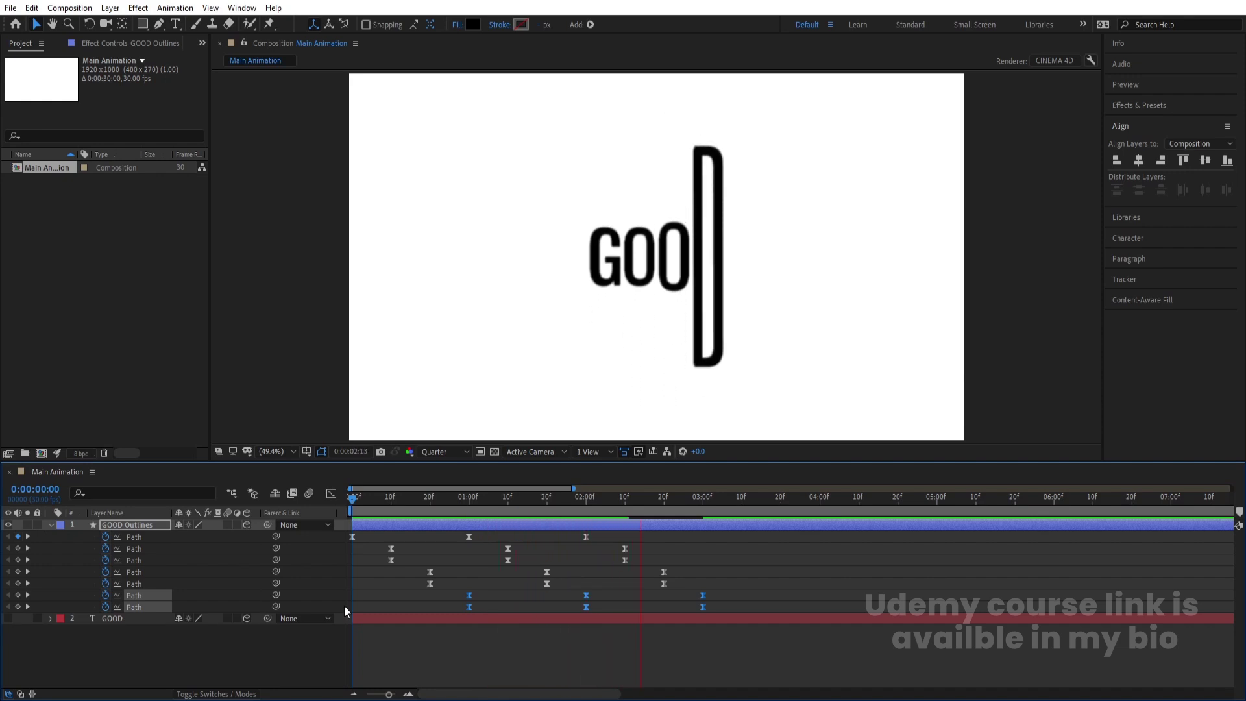
key(space)
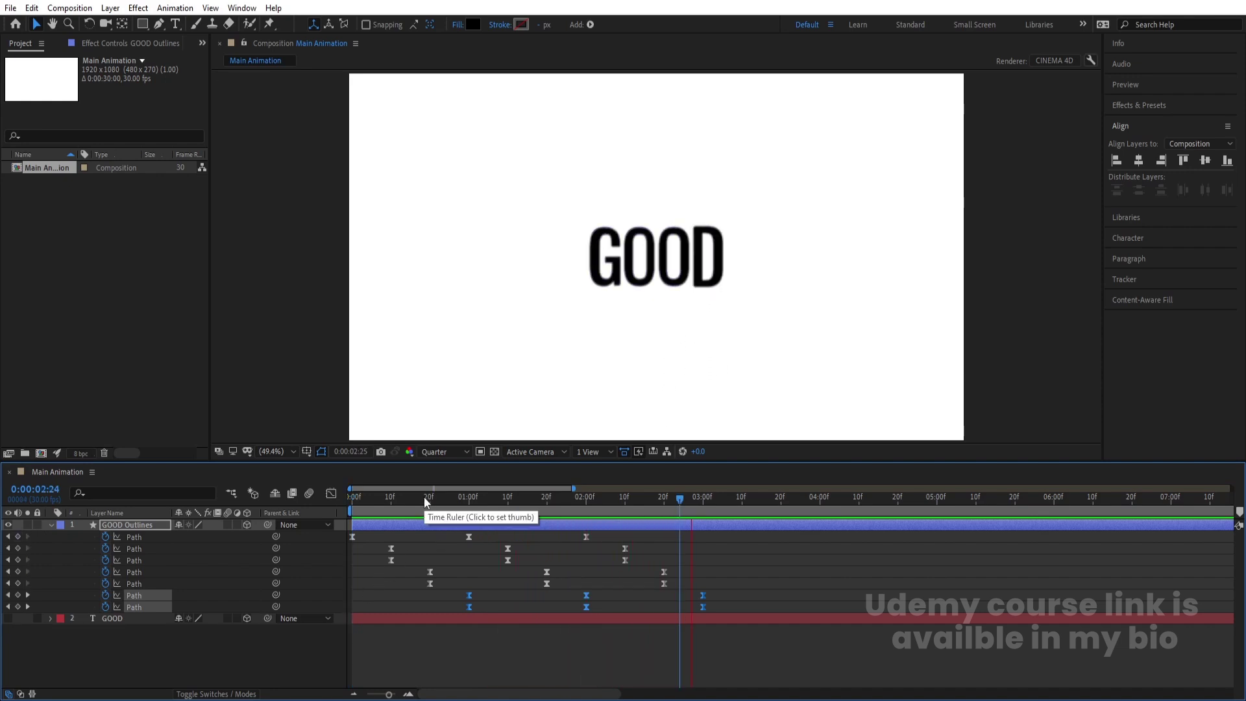
click(127, 659)
alt+click(105, 607)
text(loop)
key(Down)
key(Return)
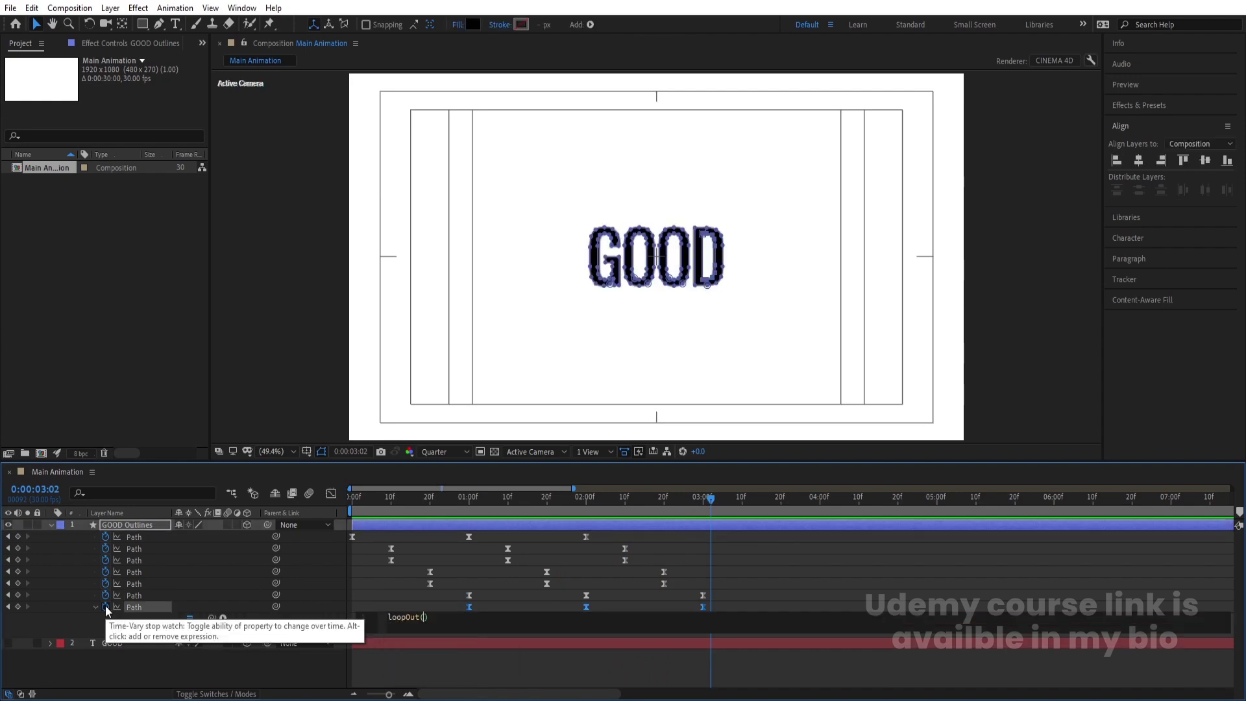
click(179, 664)
key(space)
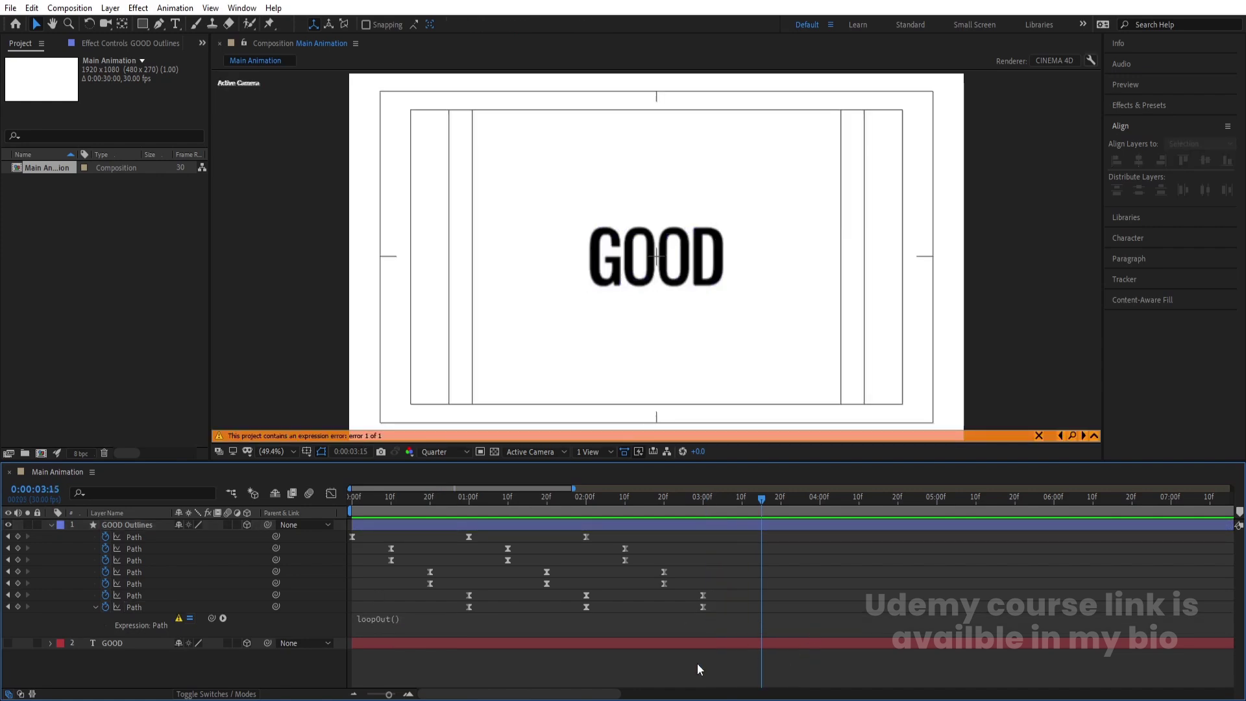
alt+click(105, 607)
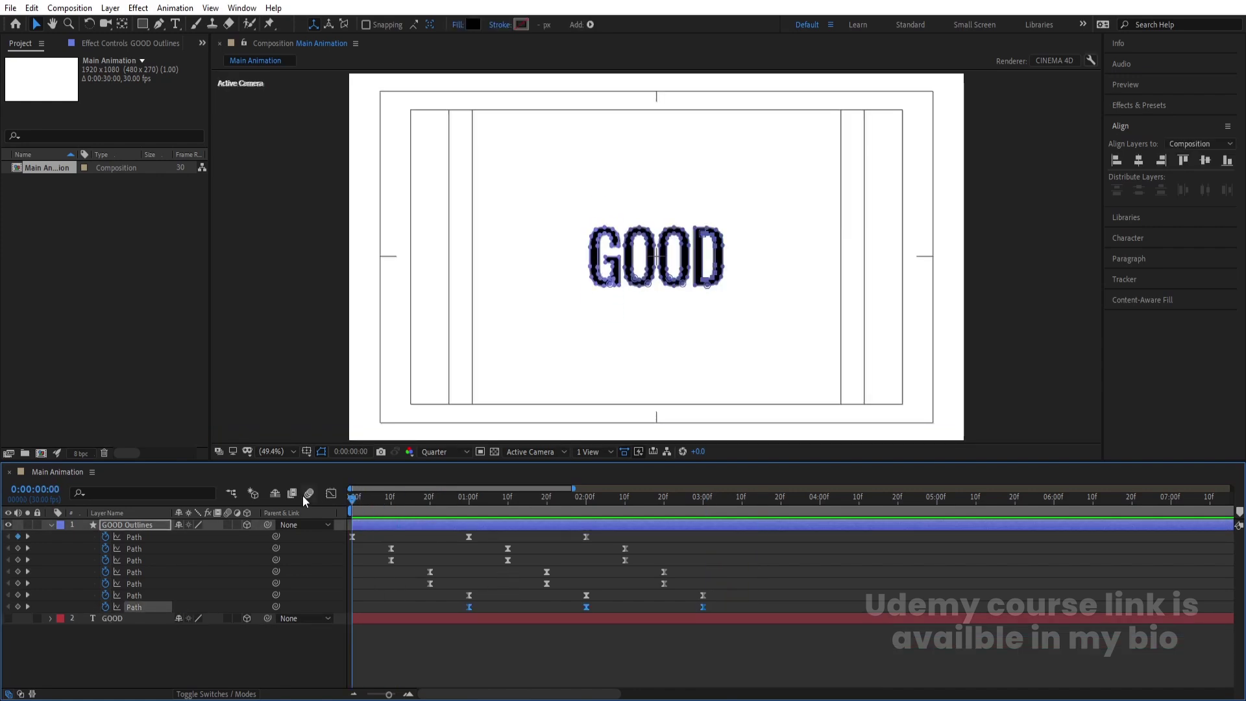
key(space)
key(apostrophe)
Expand the GOOD Outlines contents and collapse the G, O, O and D groups
click(767, 573)
click(55, 527)
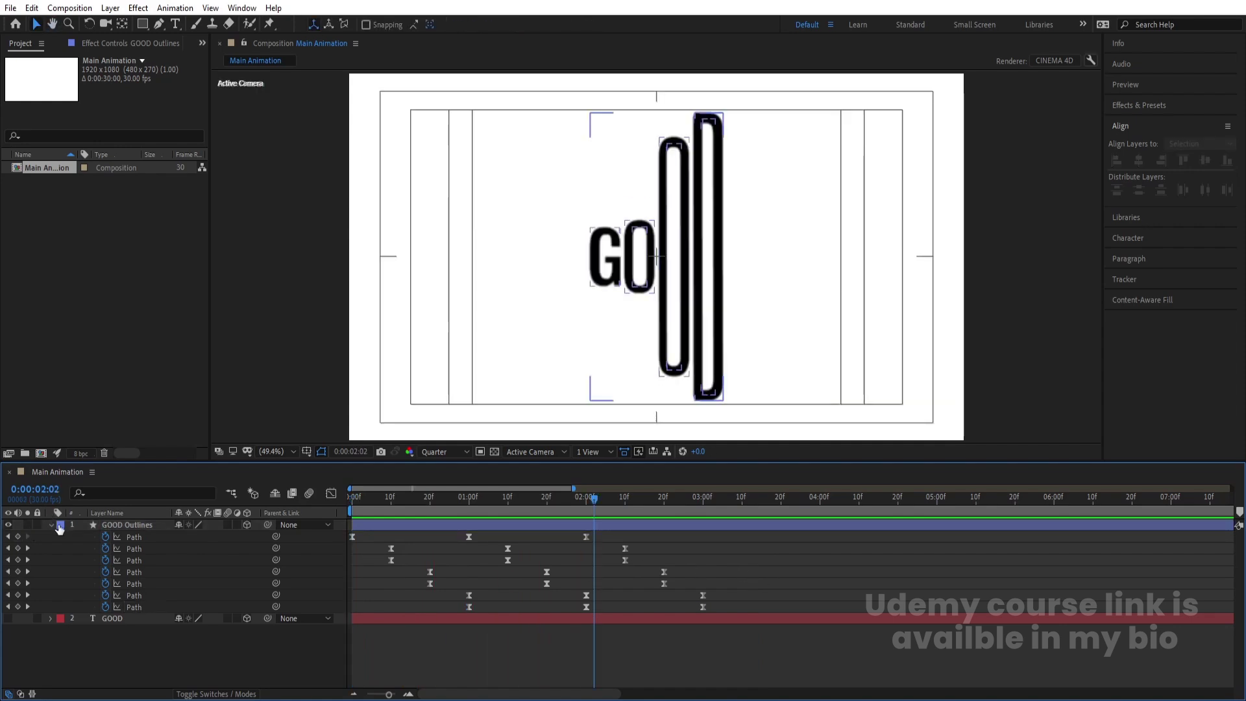
click(51, 525)
click(51, 525)
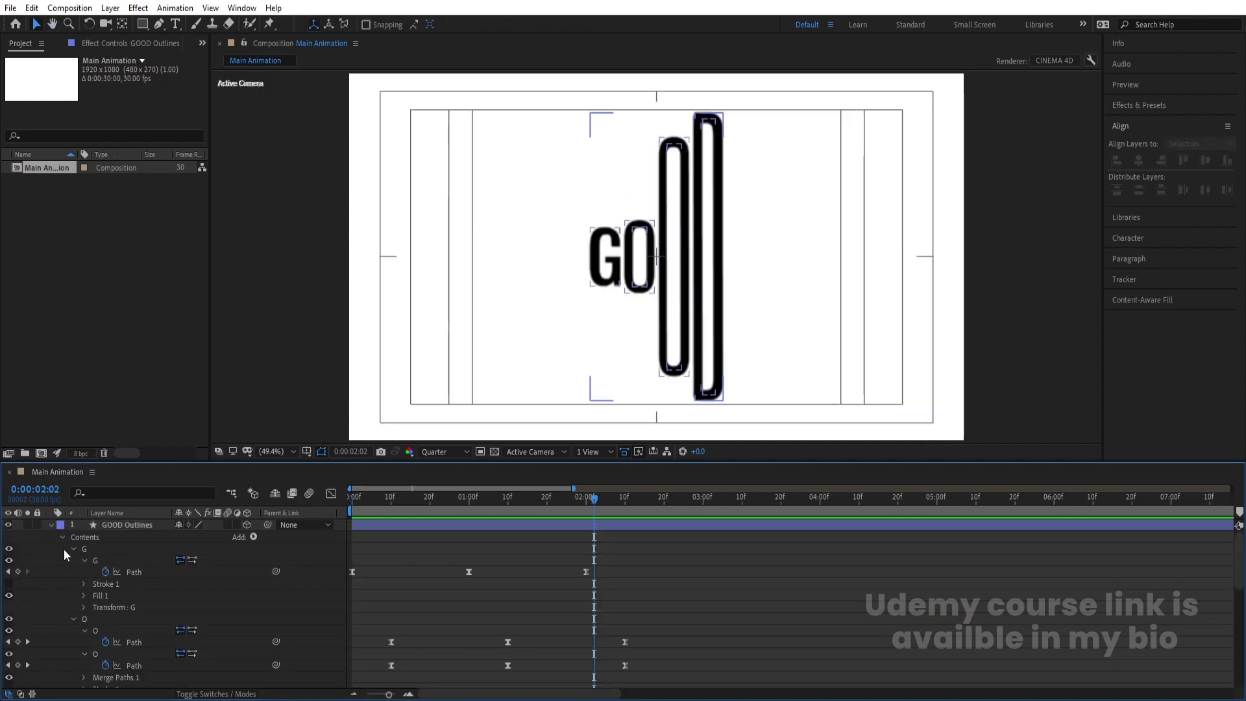
click(61, 536)
click(61, 536)
scroll(65, 540, down, 1)
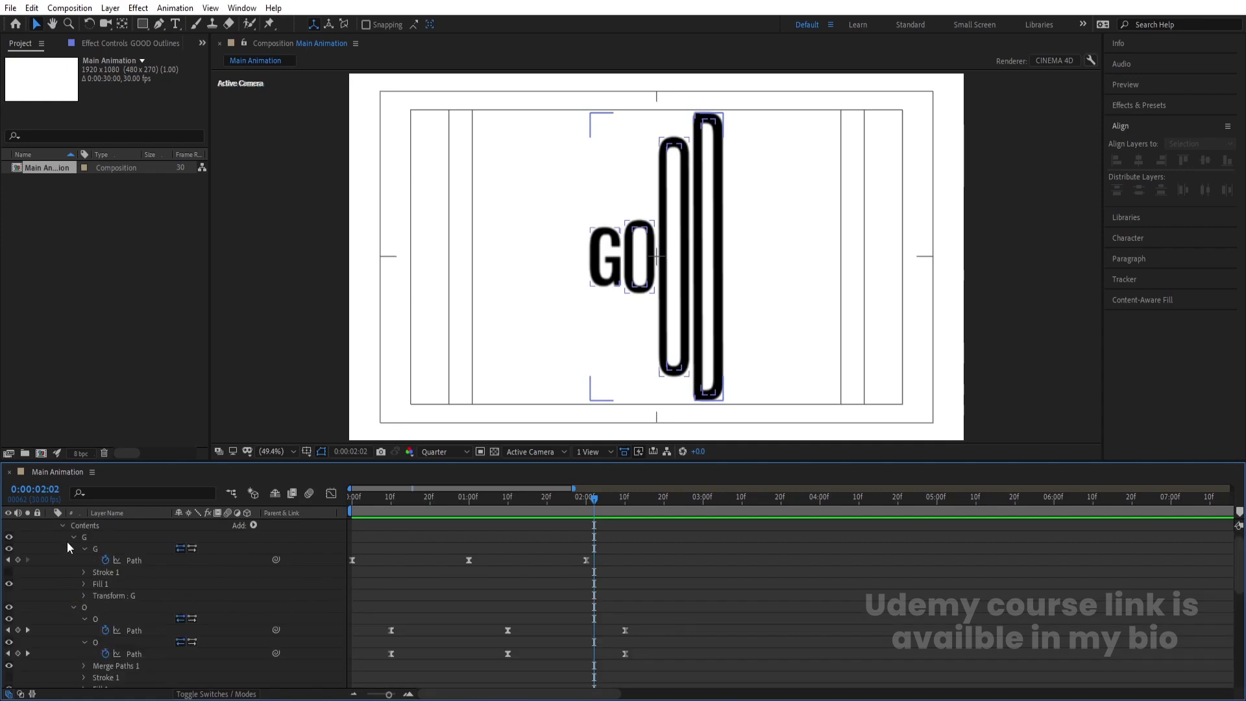
click(72, 538)
click(73, 549)
click(73, 549)
click(73, 549)
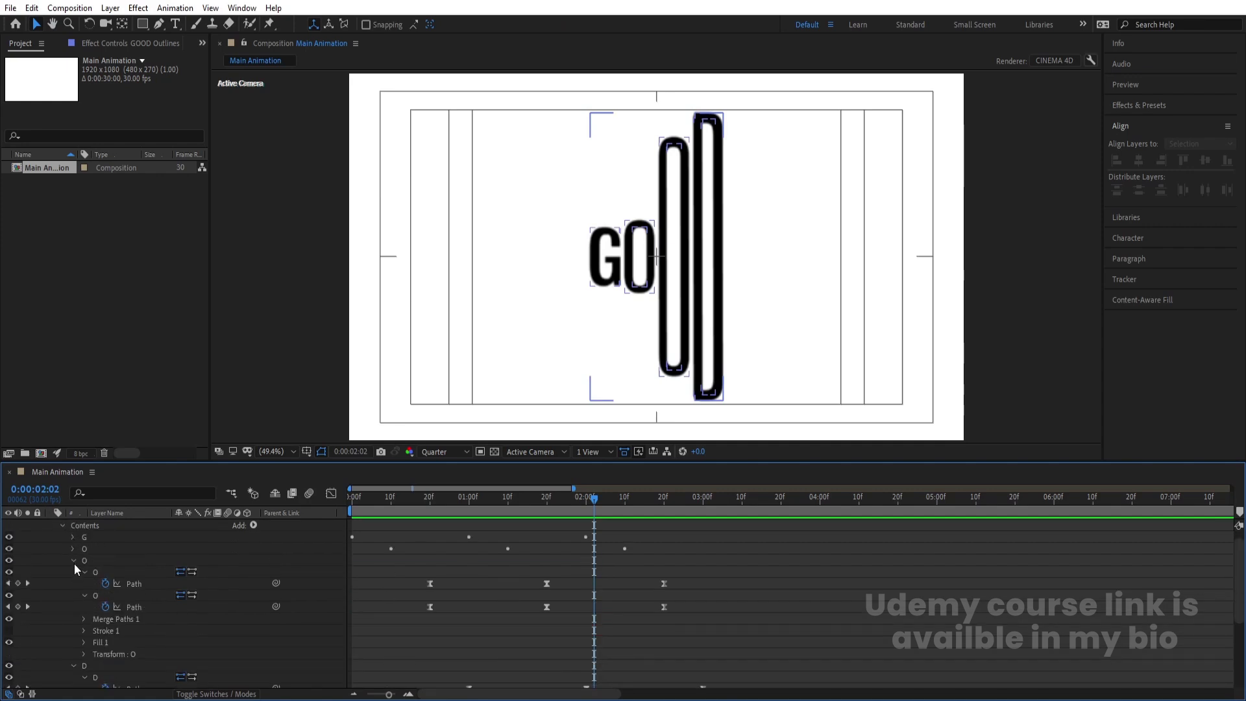
click(74, 560)
click(74, 572)
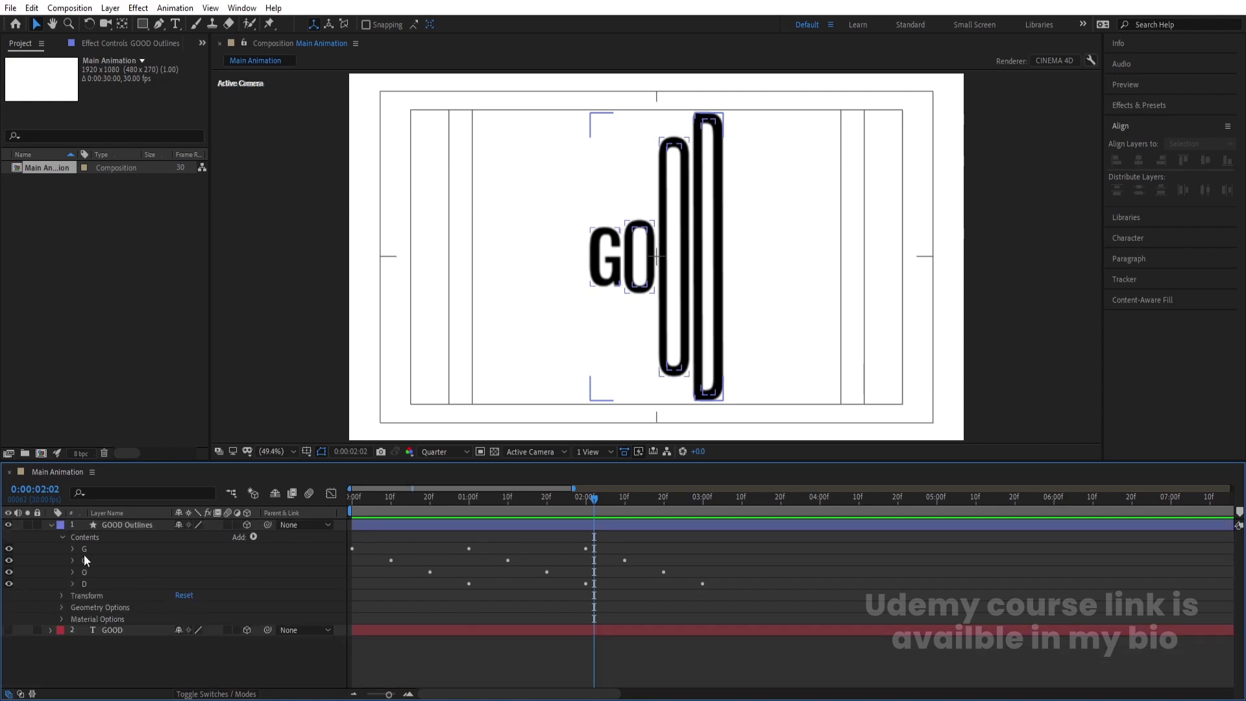
Add a Front Color material to all four letter groups
click(85, 549)
shift+click(86, 583)
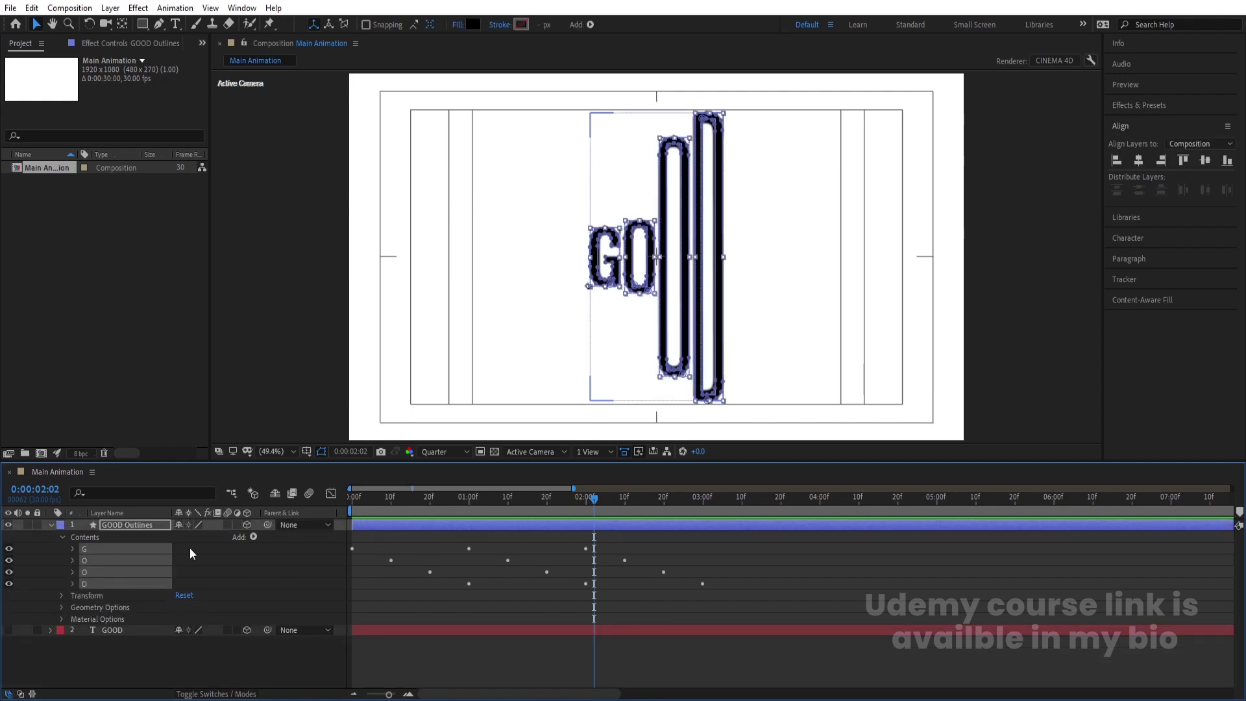
key(Num_Lock)
key(minus)
click(251, 539)
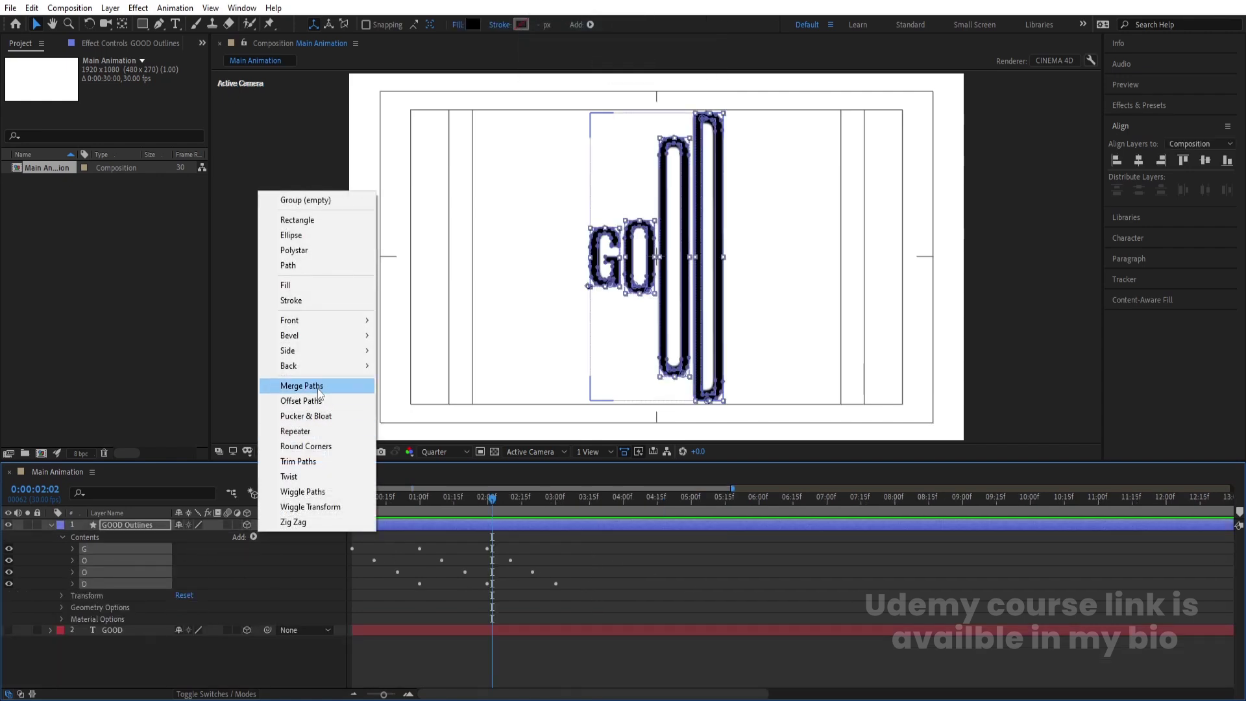
mouse_move(306, 321)
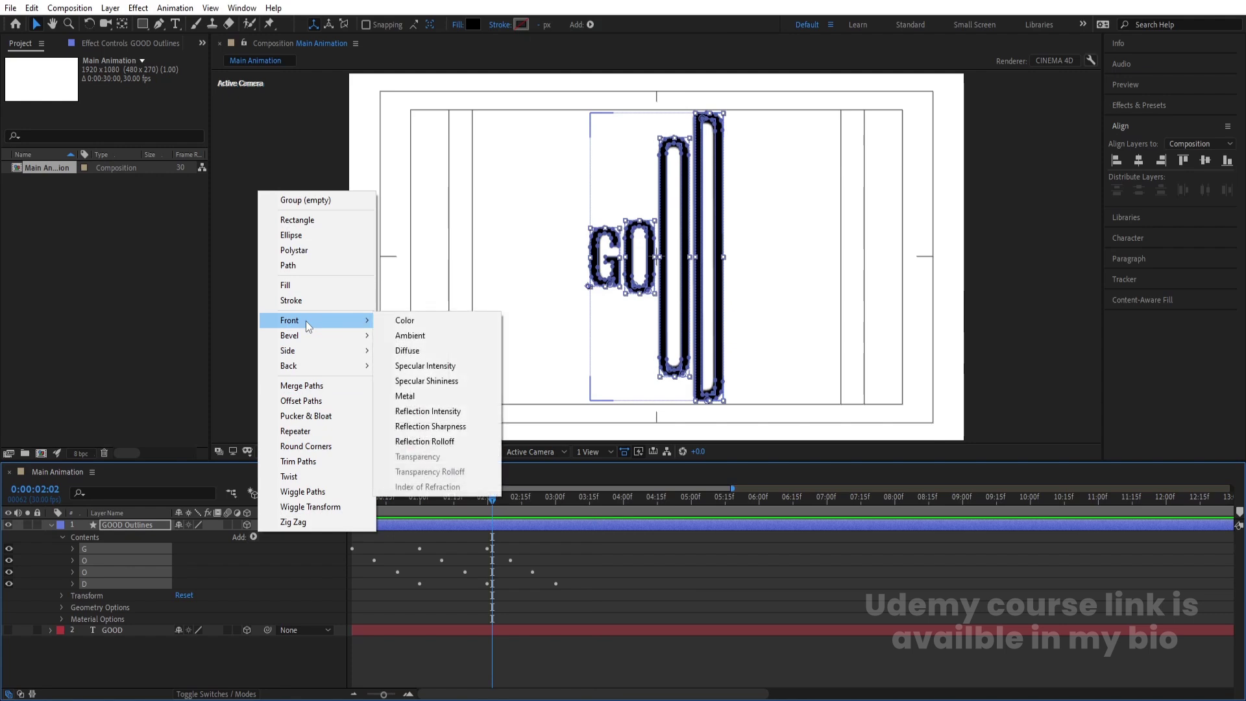
click(405, 321)
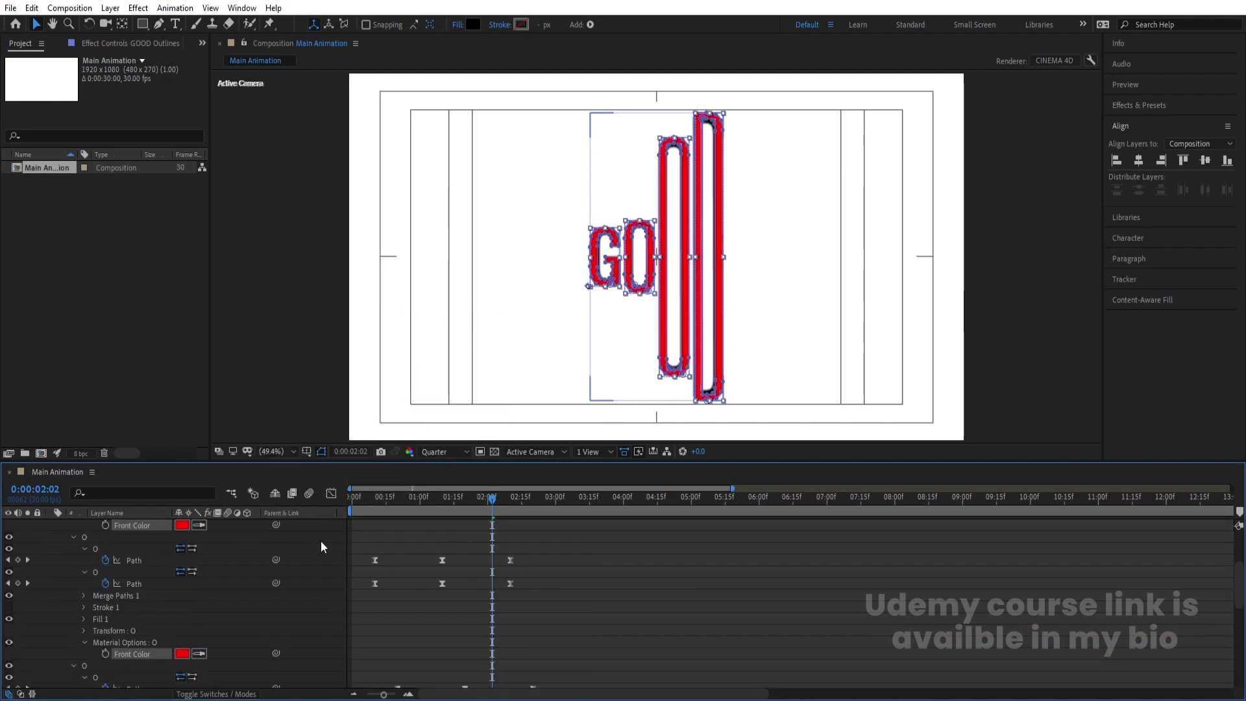
Add a Side Color material to all four letter groups
scroll(332, 543, up, 3)
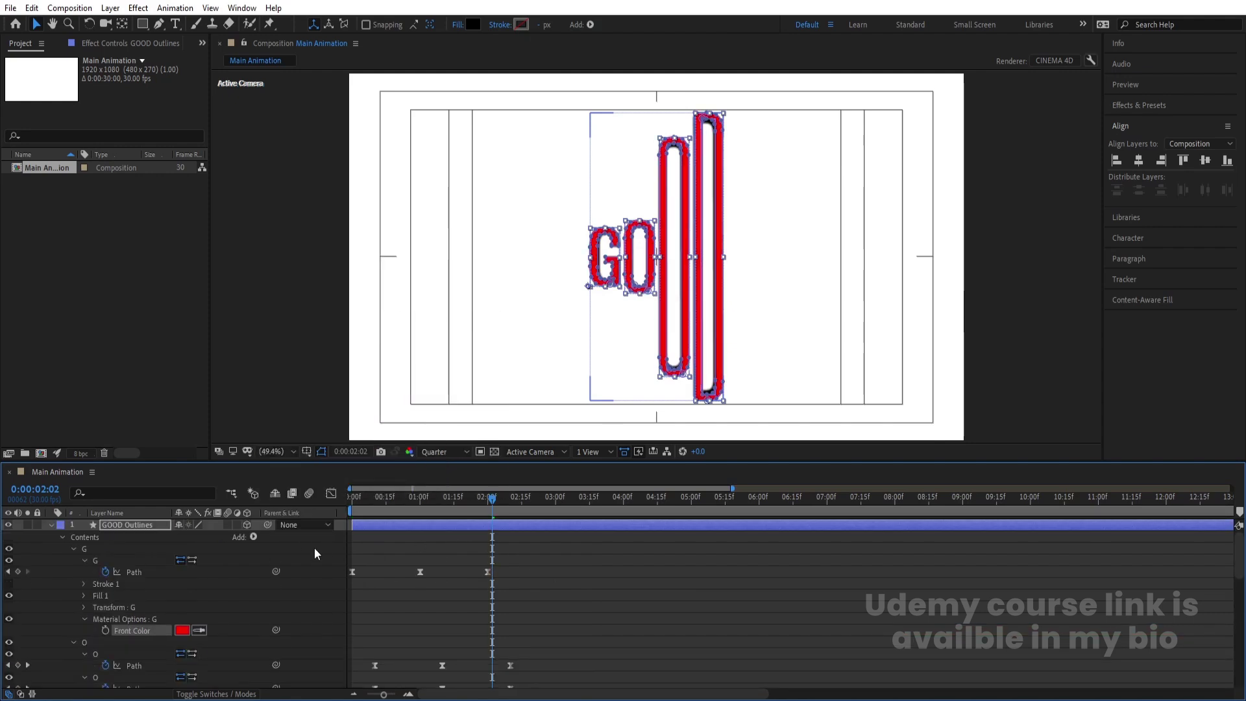
click(73, 549)
click(74, 561)
click(73, 572)
click(73, 583)
click(94, 548)
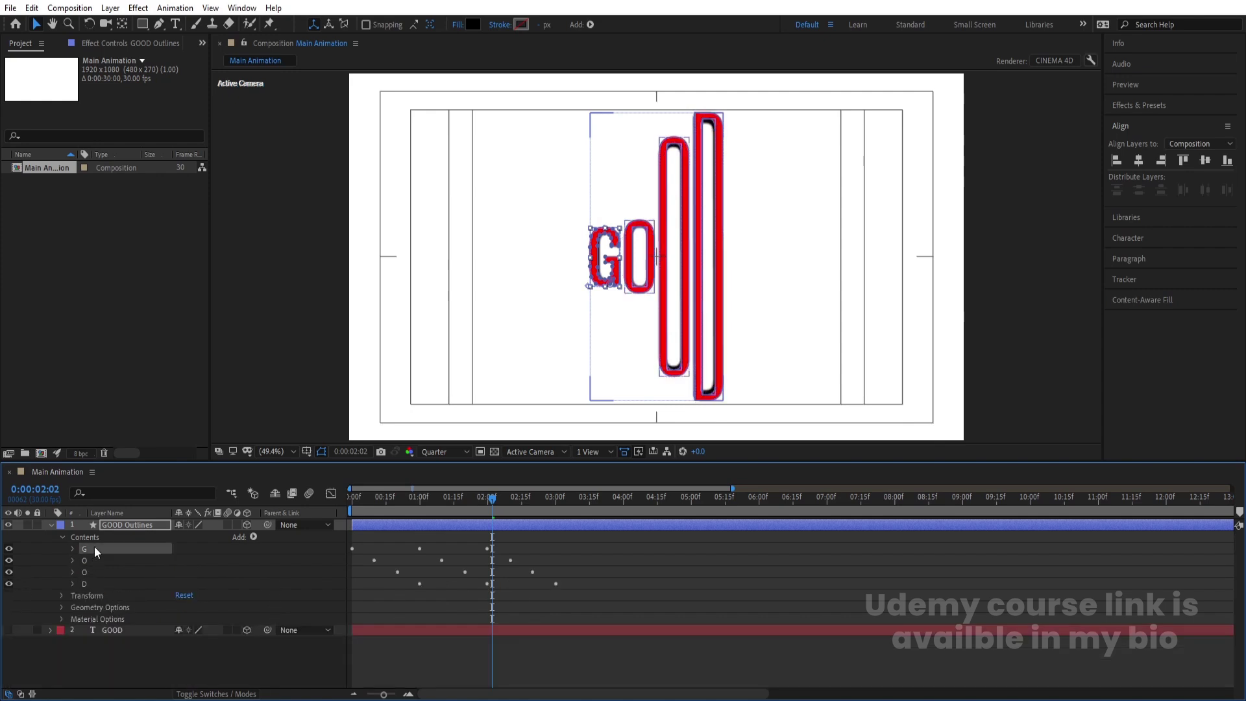
shift+click(87, 584)
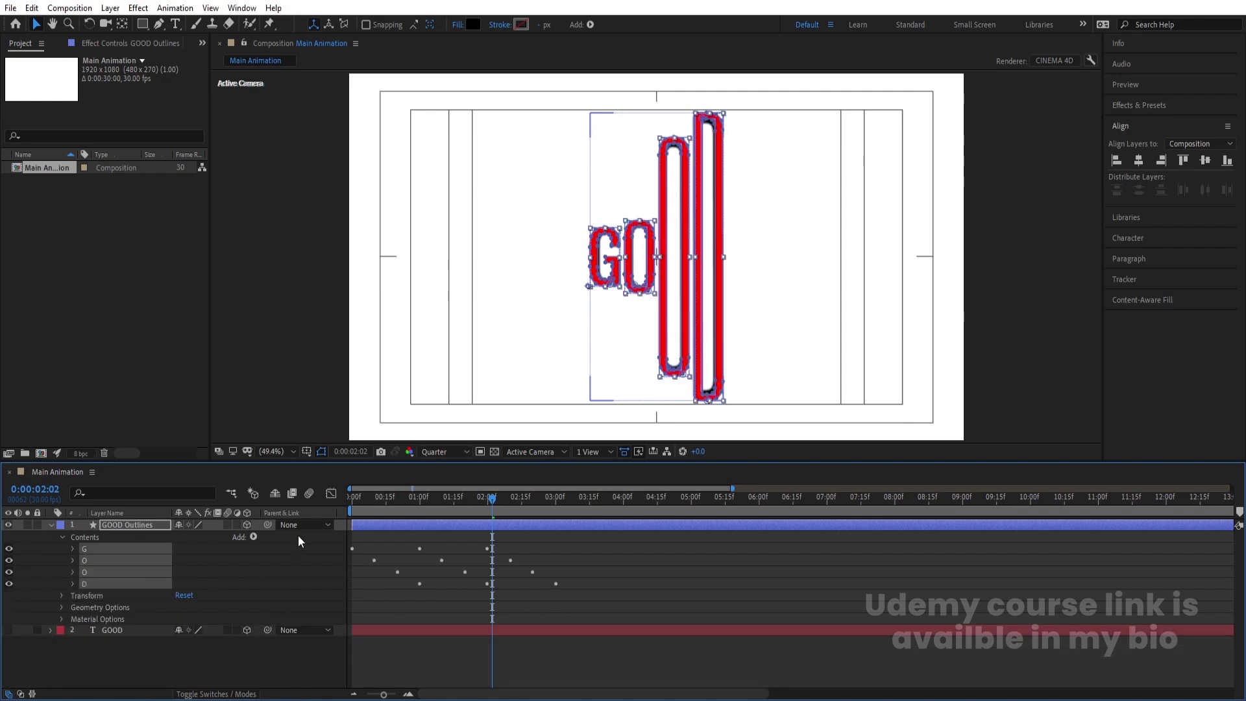
click(257, 539)
mouse_move(323, 352)
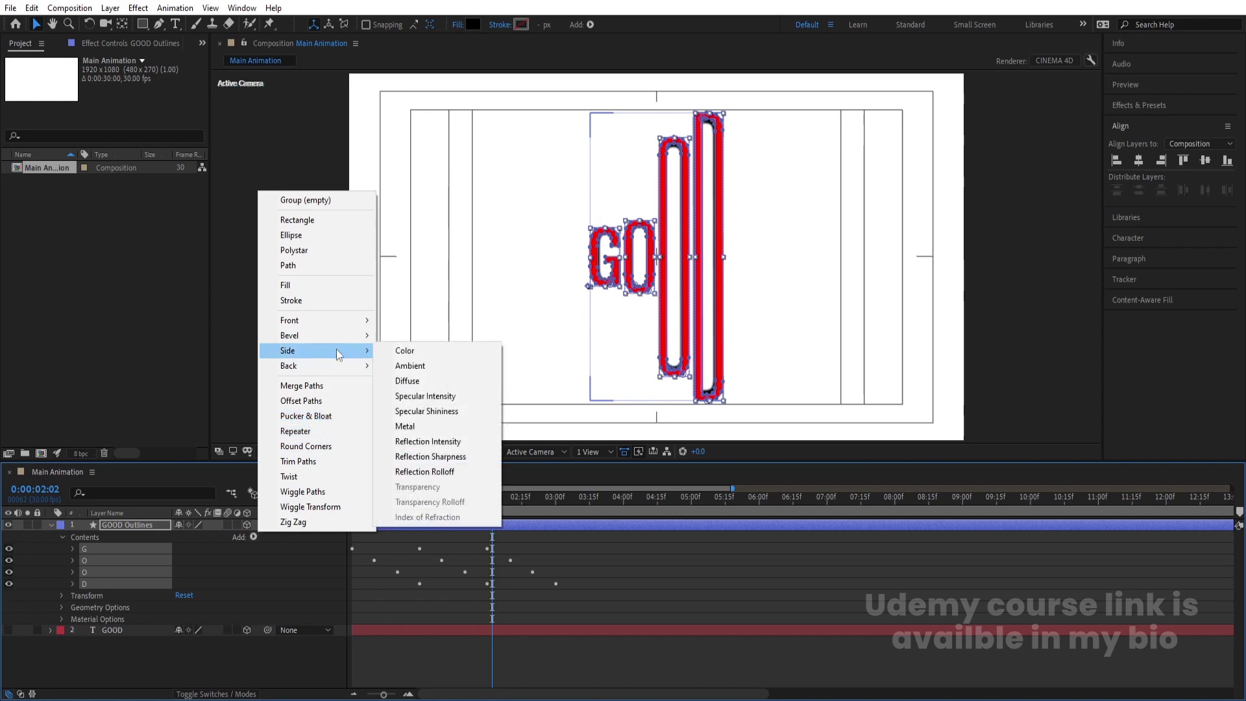
click(405, 351)
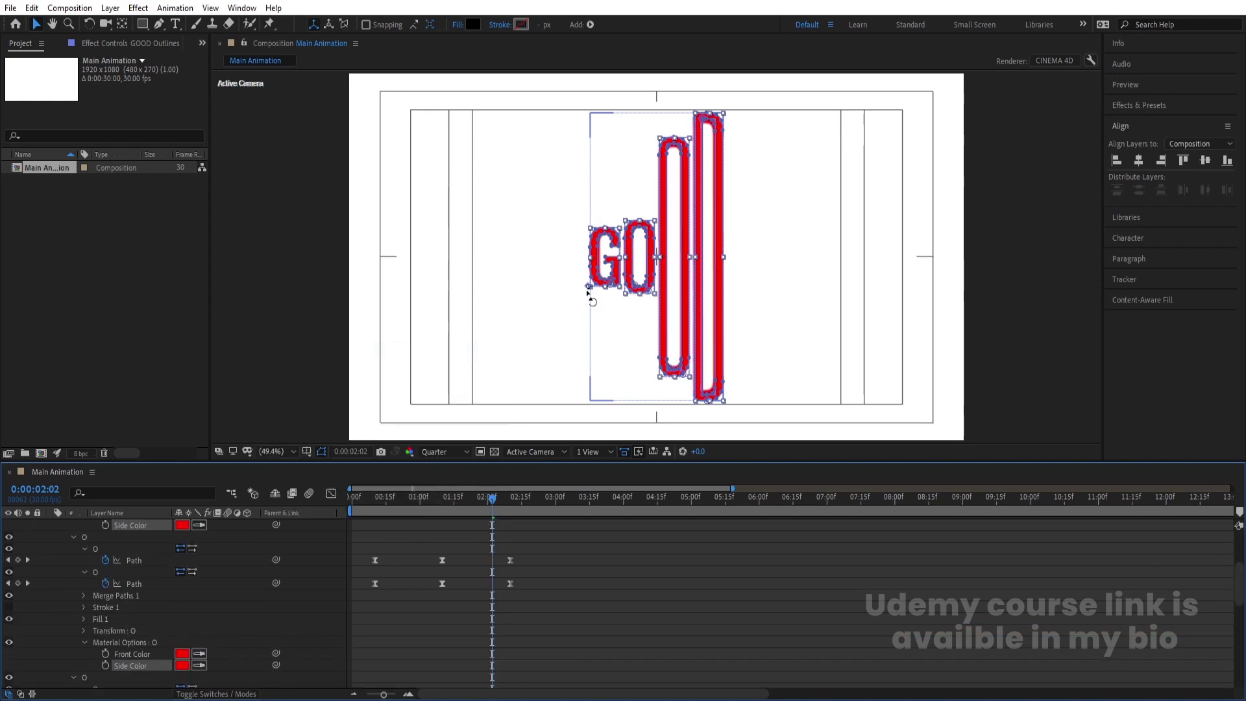
scroll(260, 577, up, 5)
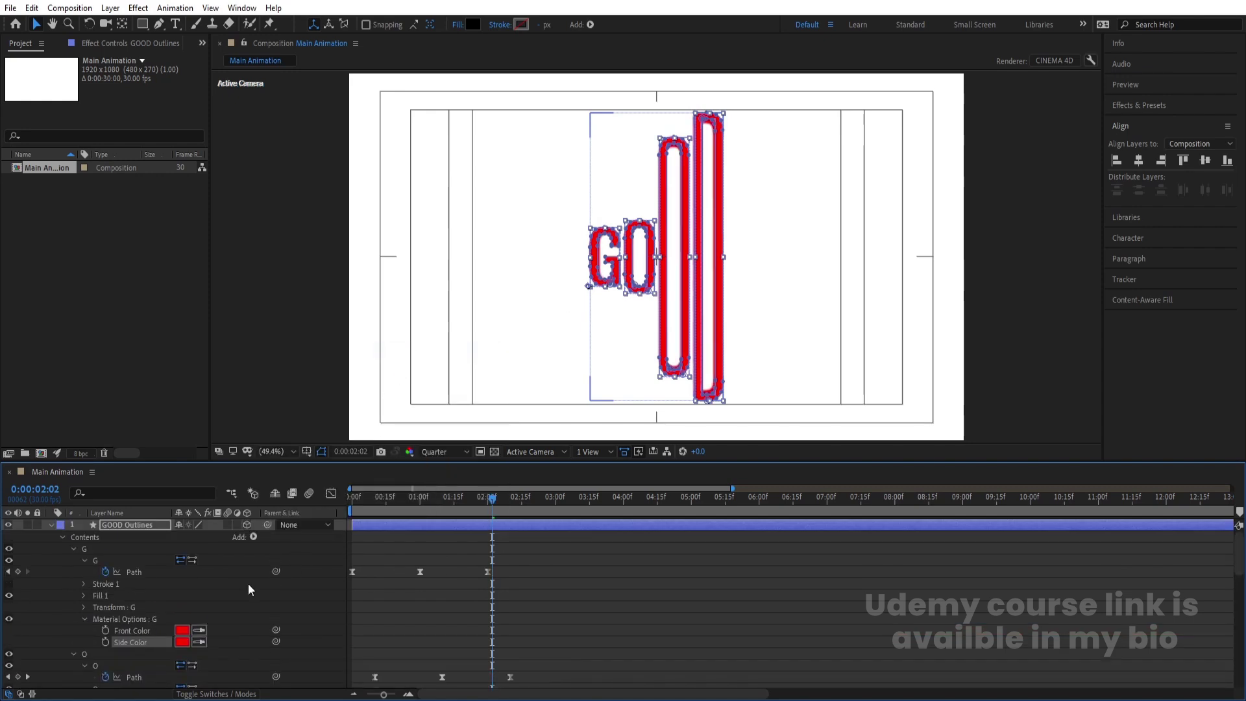
Set the G's Front Color to purple C600FF and copy its hex value
click(182, 631)
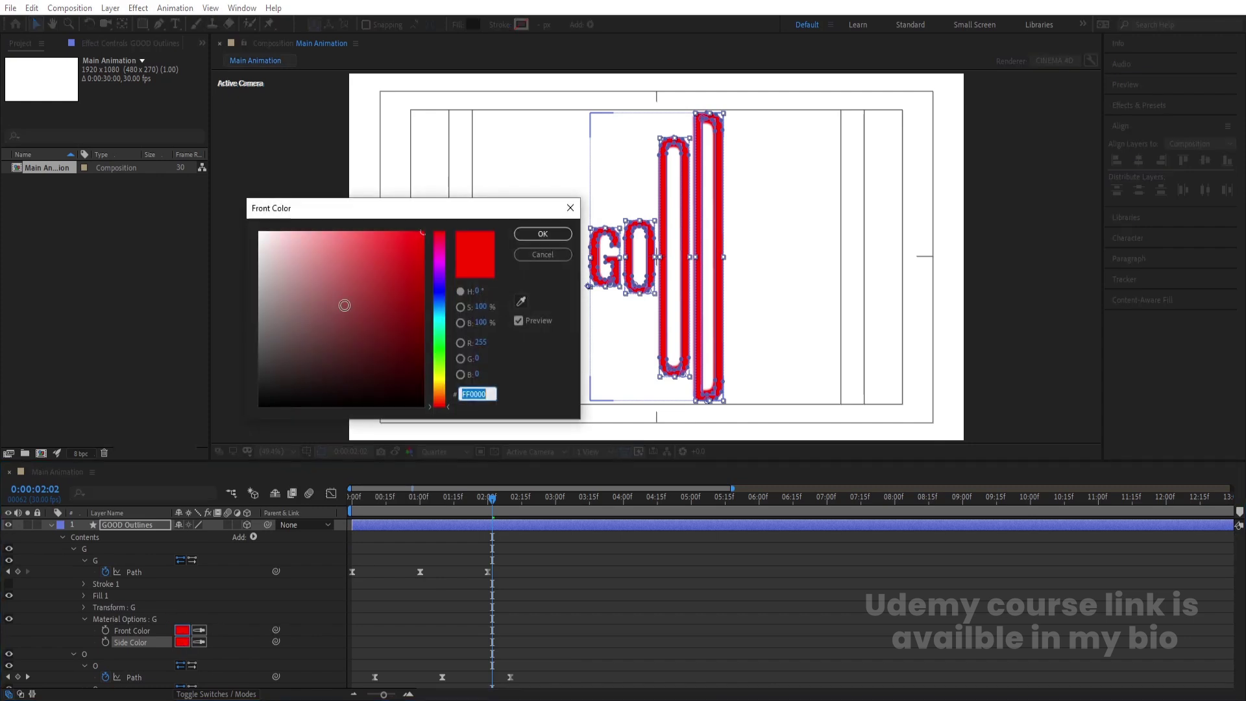
click(440, 268)
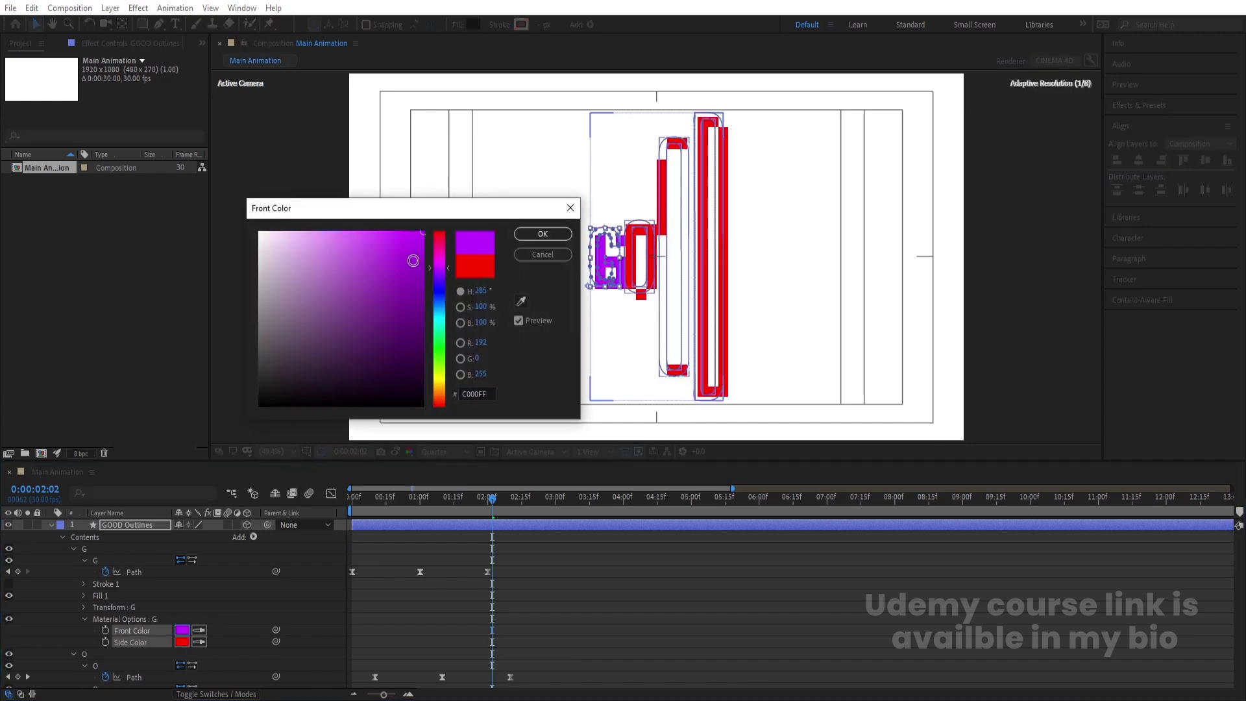
drag(441, 271, 438, 267)
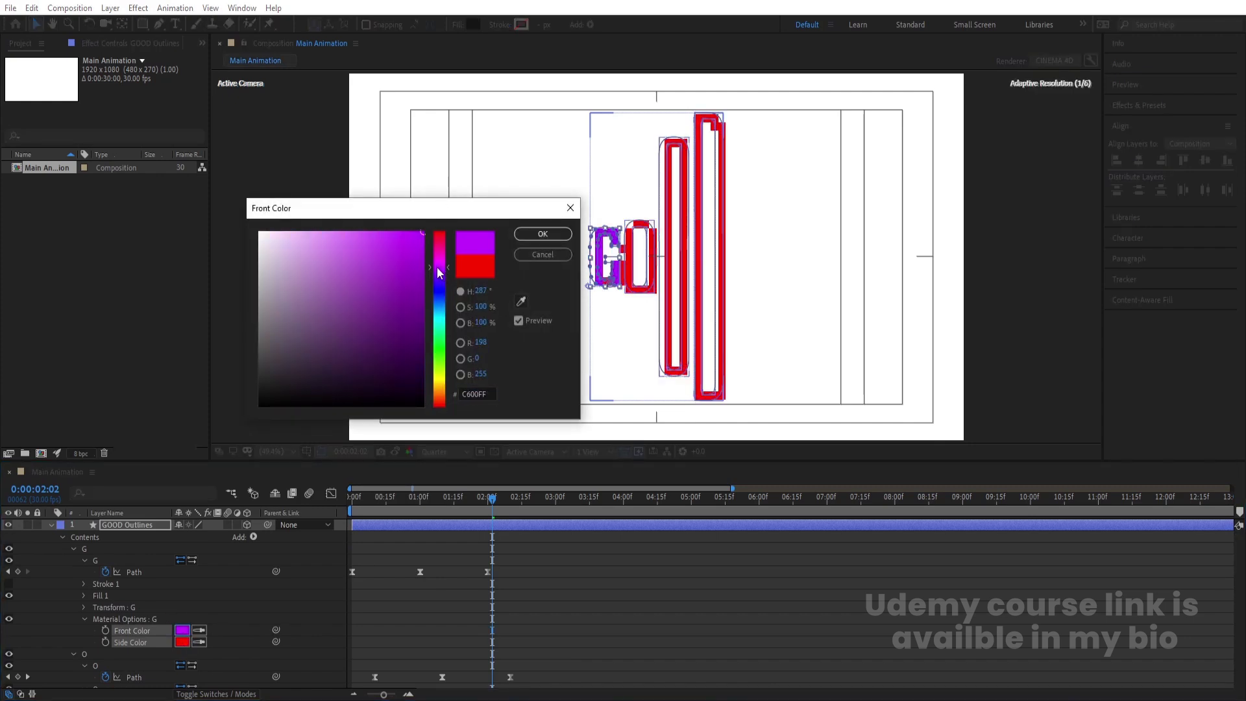
click(485, 391)
key(ctrl+c)
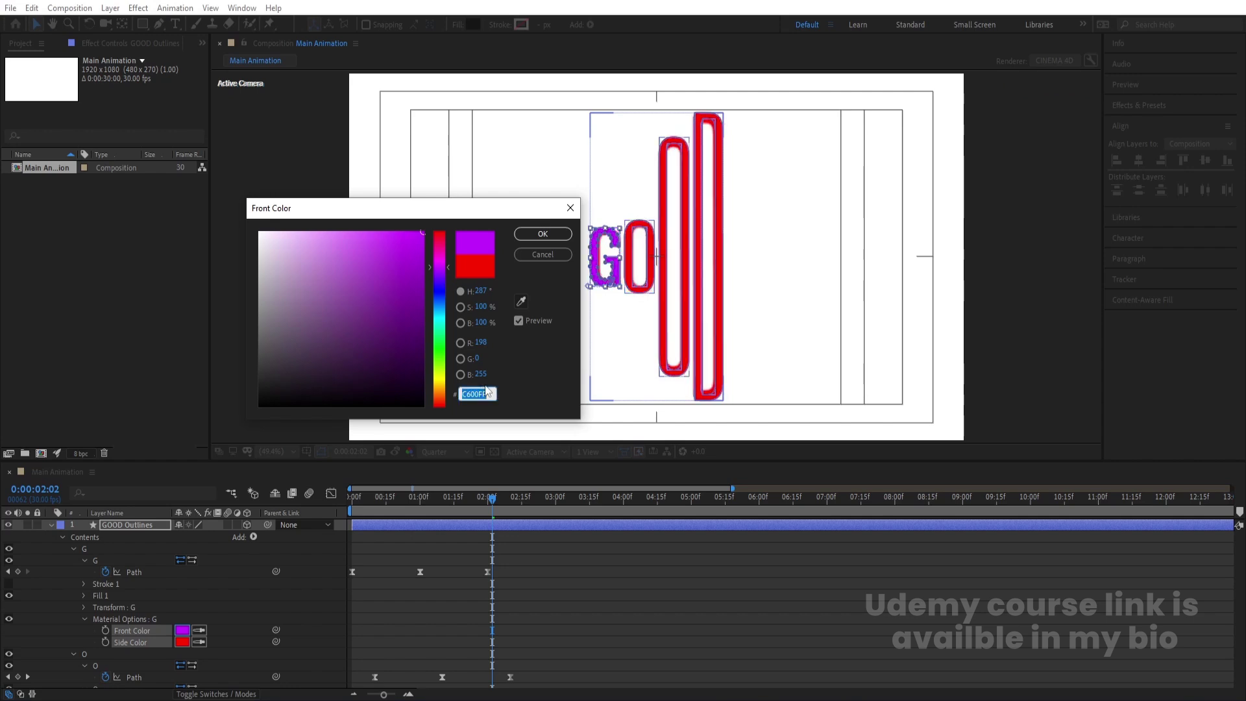
click(529, 242)
scroll(204, 605, down, 3)
scroll(197, 619, down, 3)
Paste C600FF as the Front Color of the remaining O, O and D letters
click(188, 596)
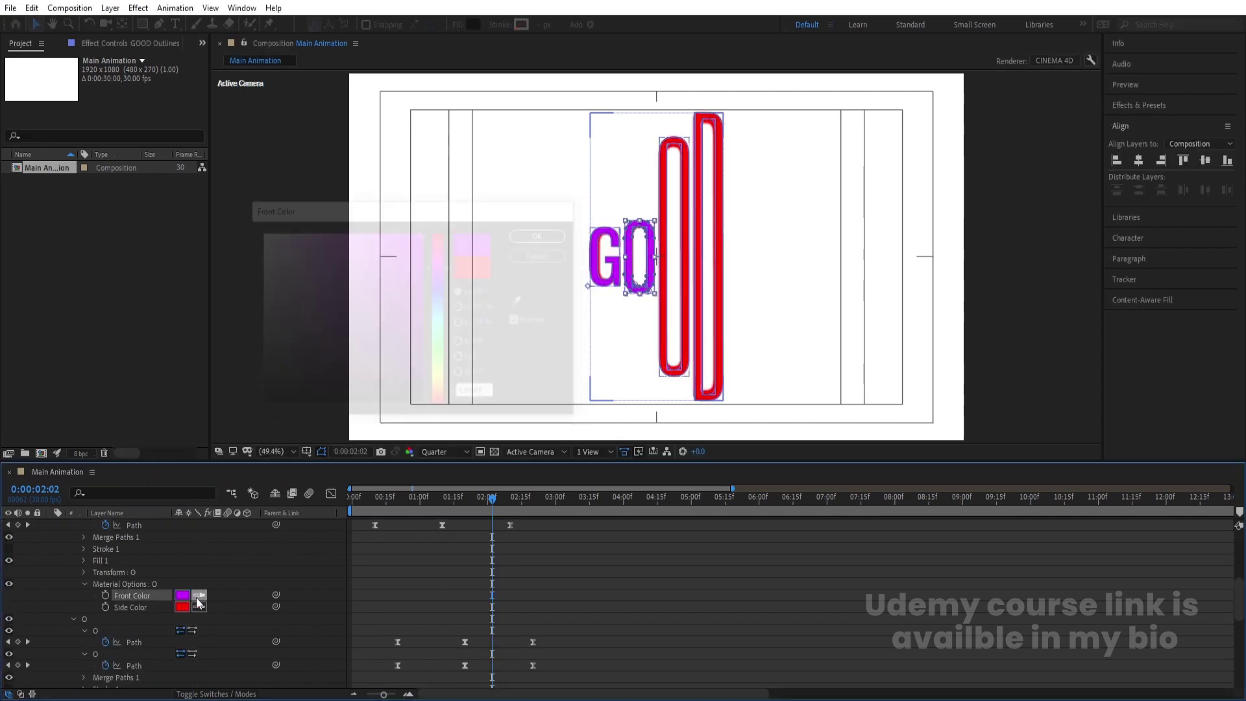
scroll(196, 622, down, 4)
click(184, 596)
key(ctrl+v)
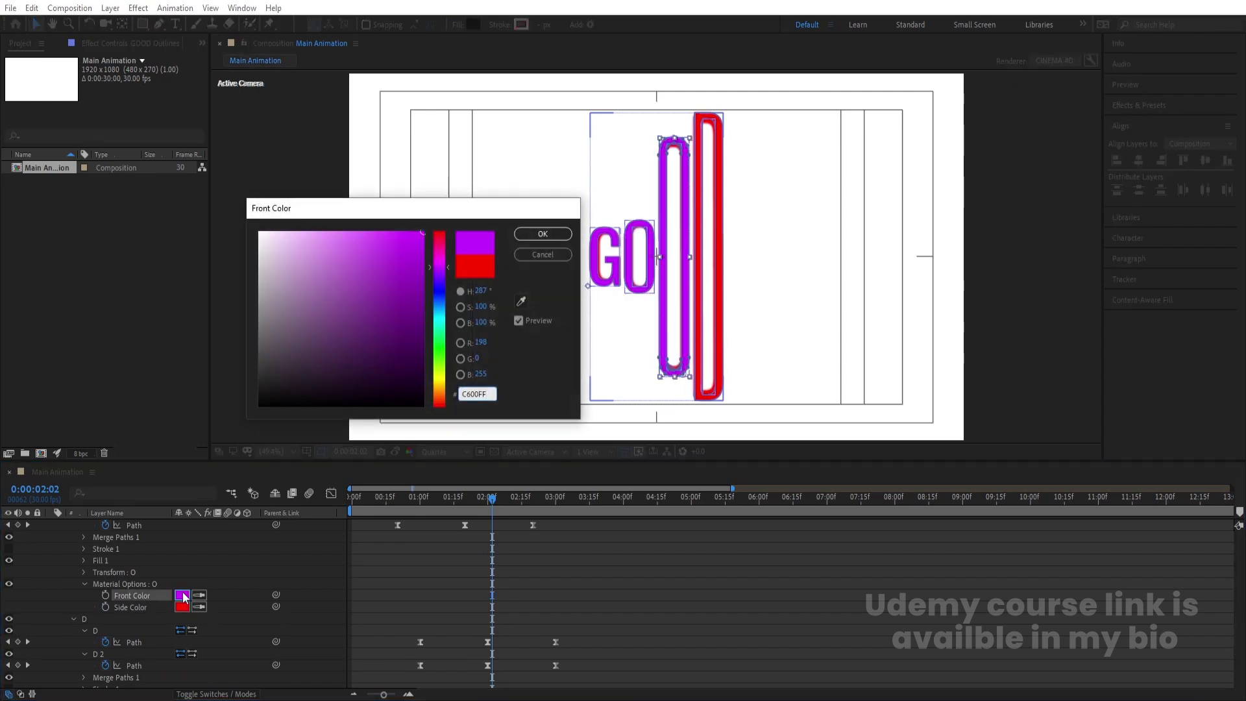
key(Return)
scroll(185, 597, down, 3)
click(182, 625)
key(ctrl+v)
key(Return)
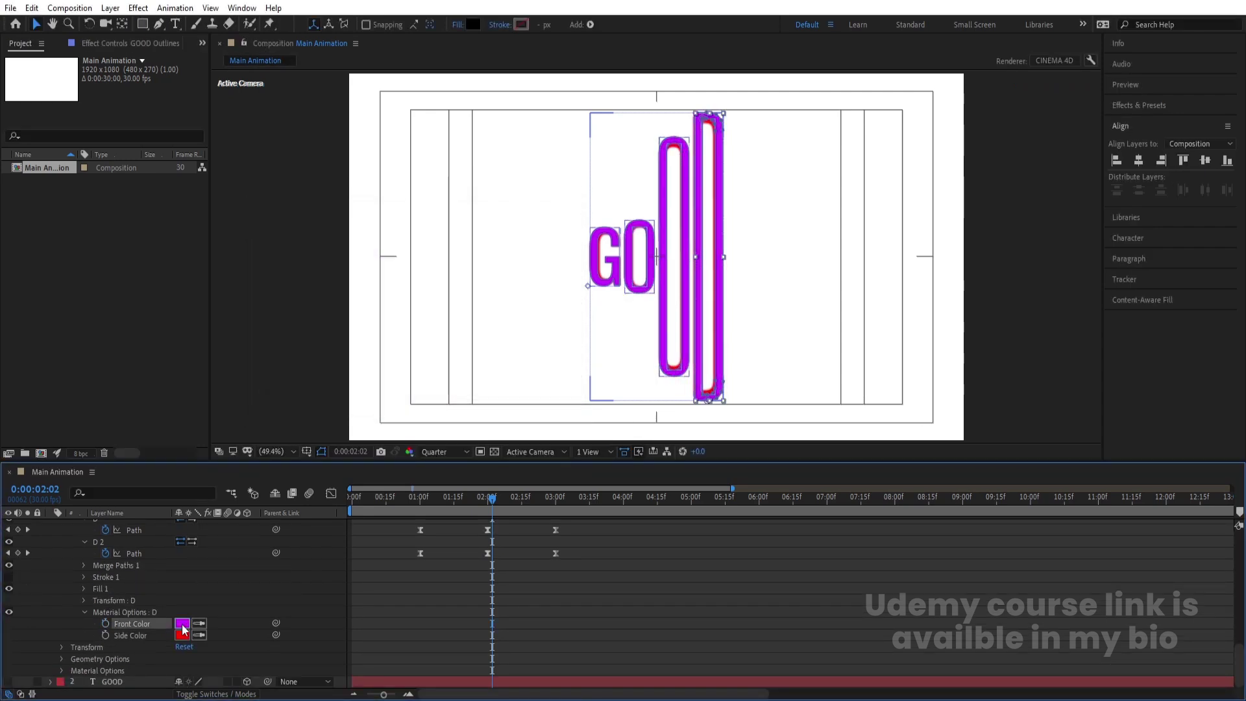
Set the D's Side Color to blue 005AFF, copy the hex, and apply it to an O
click(183, 635)
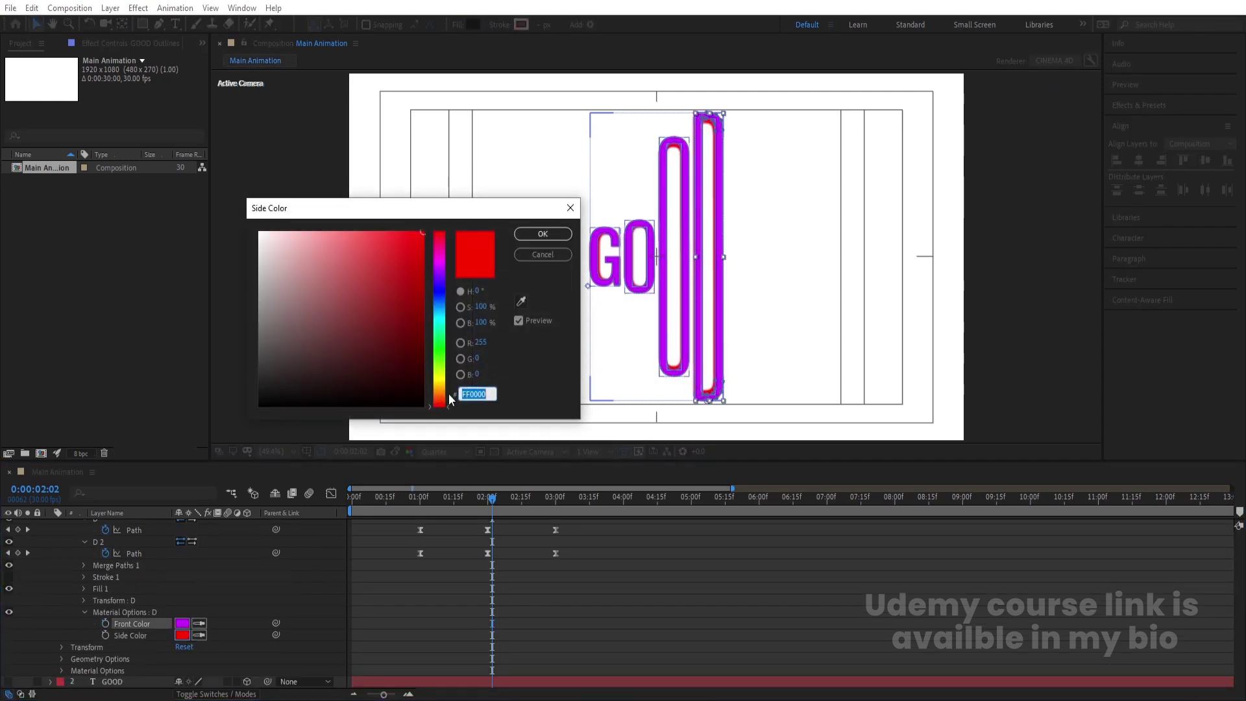
click(439, 300)
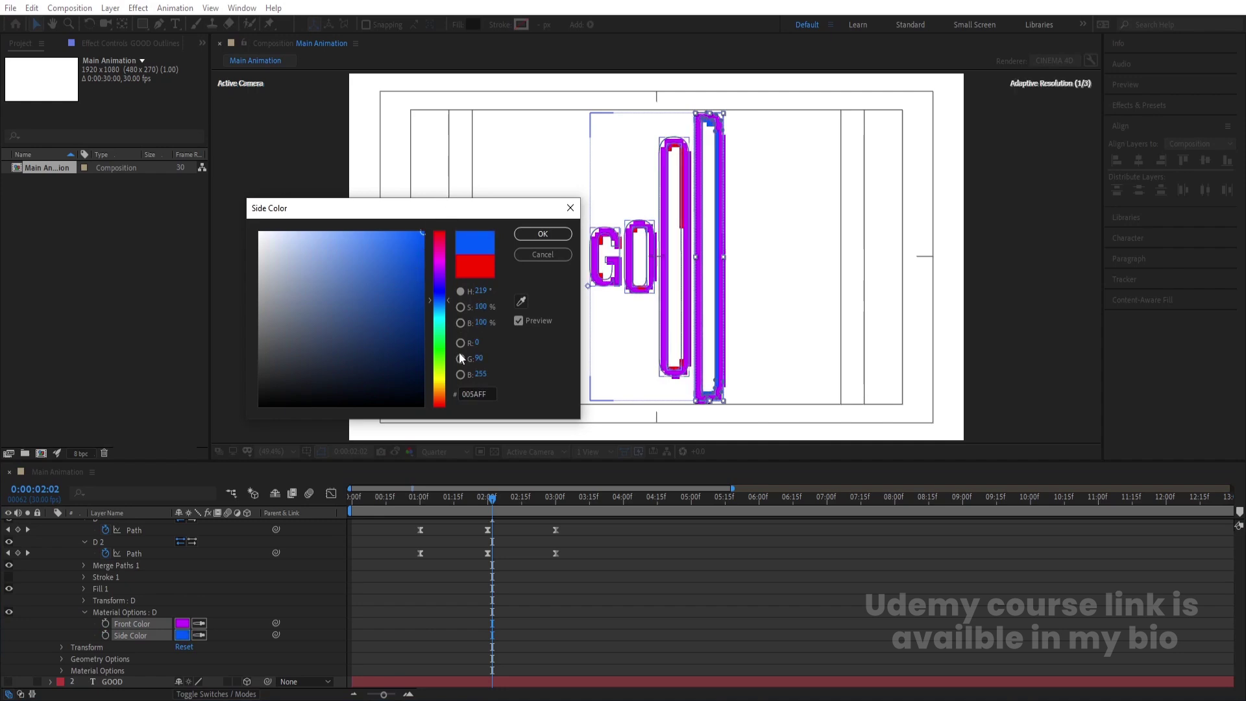
click(477, 394)
key(ctrl+c)
click(540, 235)
scroll(173, 579, up, 3)
click(182, 565)
key(Return)
Paste 005AFF as the Side Color of the remaining letters
scroll(226, 578, up, 3)
scroll(214, 574, down, 2)
click(183, 565)
key(ctrl+v)
key(Return)
scroll(207, 575, down, 2)
click(182, 530)
key(ctrl+v)
key(Return)
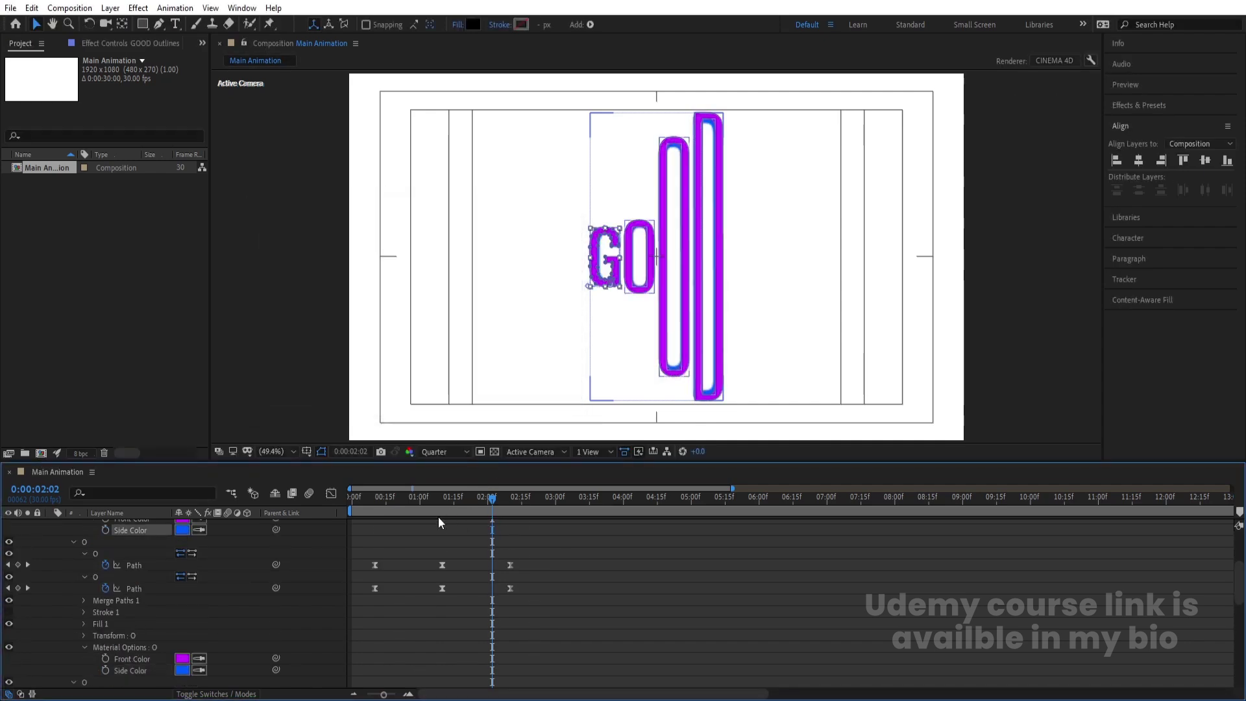
Reveal the animated path properties, return to the start, and preview the animation
click(422, 532)
key(u)
drag(379, 497, 340, 522)
key(space)
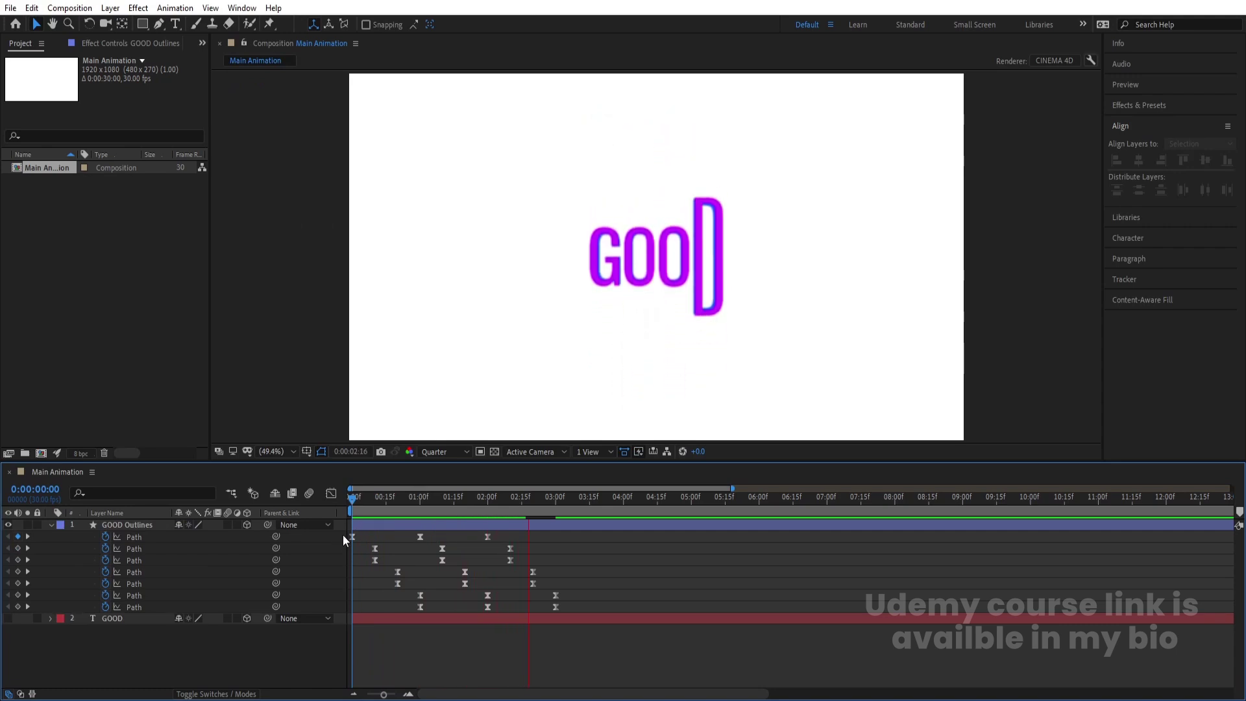
Stop the preview and pre-compose the GOOD Outlines layer into GOOD Outlines Comp 1
key(space)
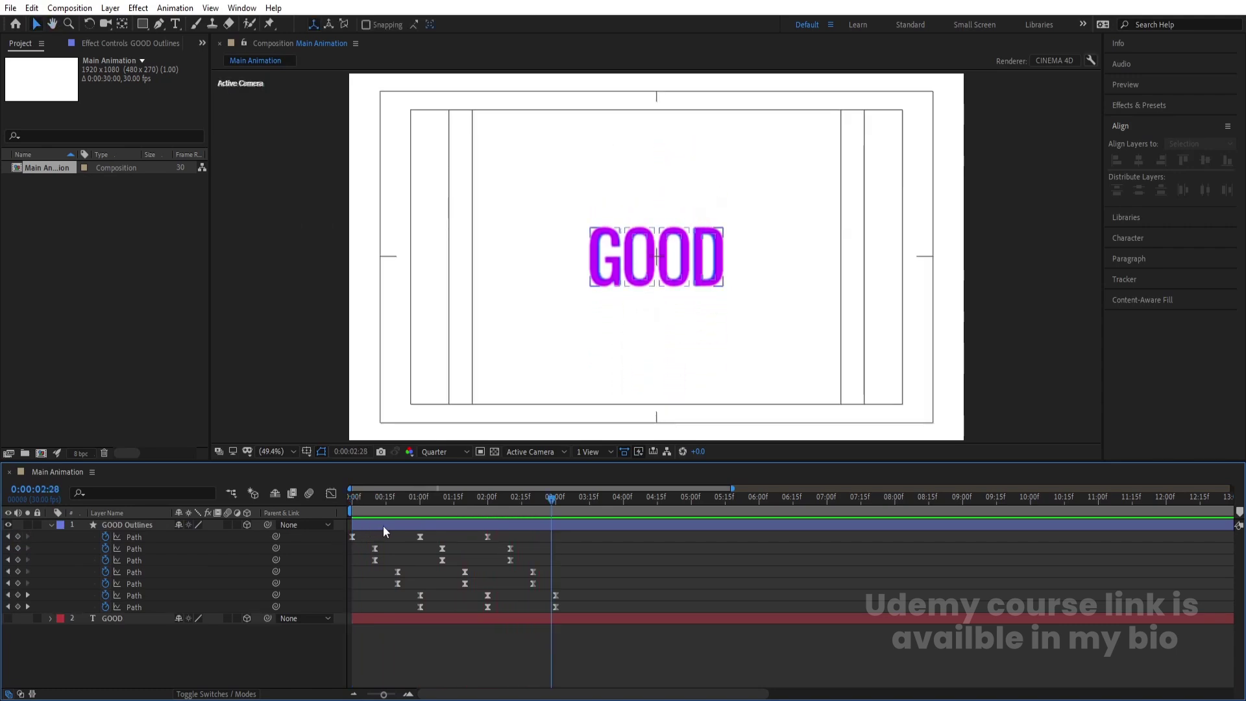
key(k)
click(51, 525)
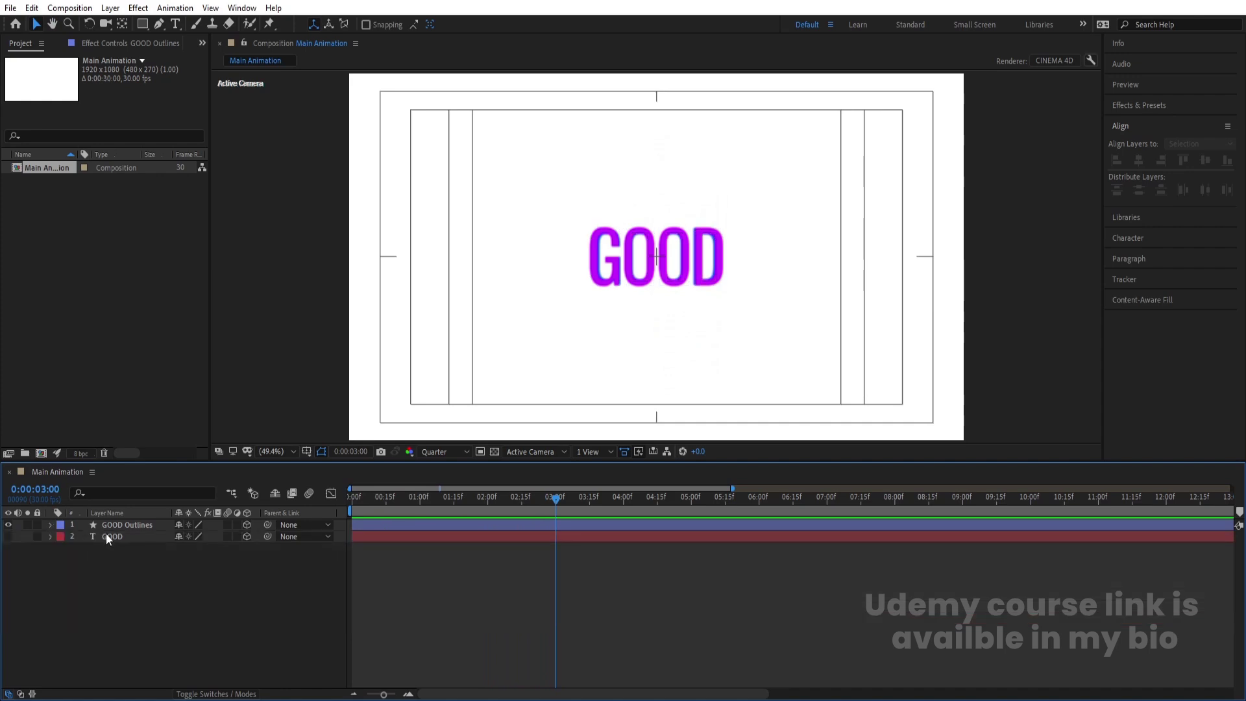
click(123, 526)
key(ctrl+shift+c)
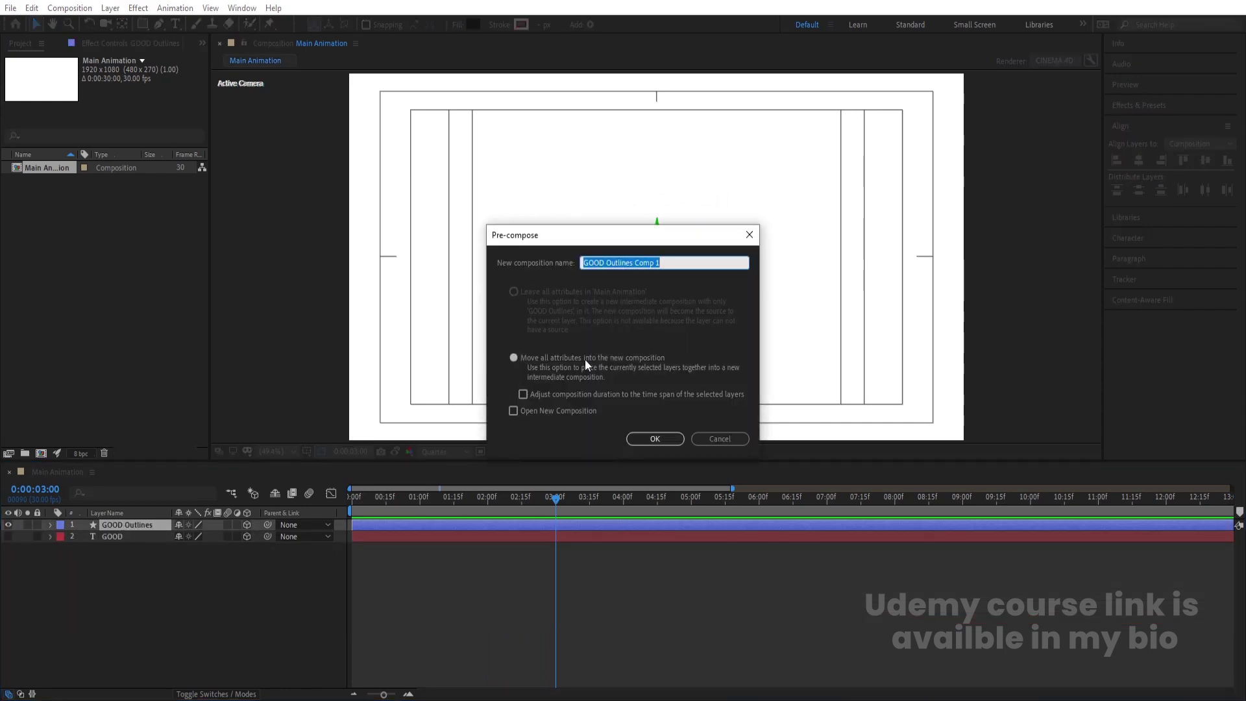
click(655, 440)
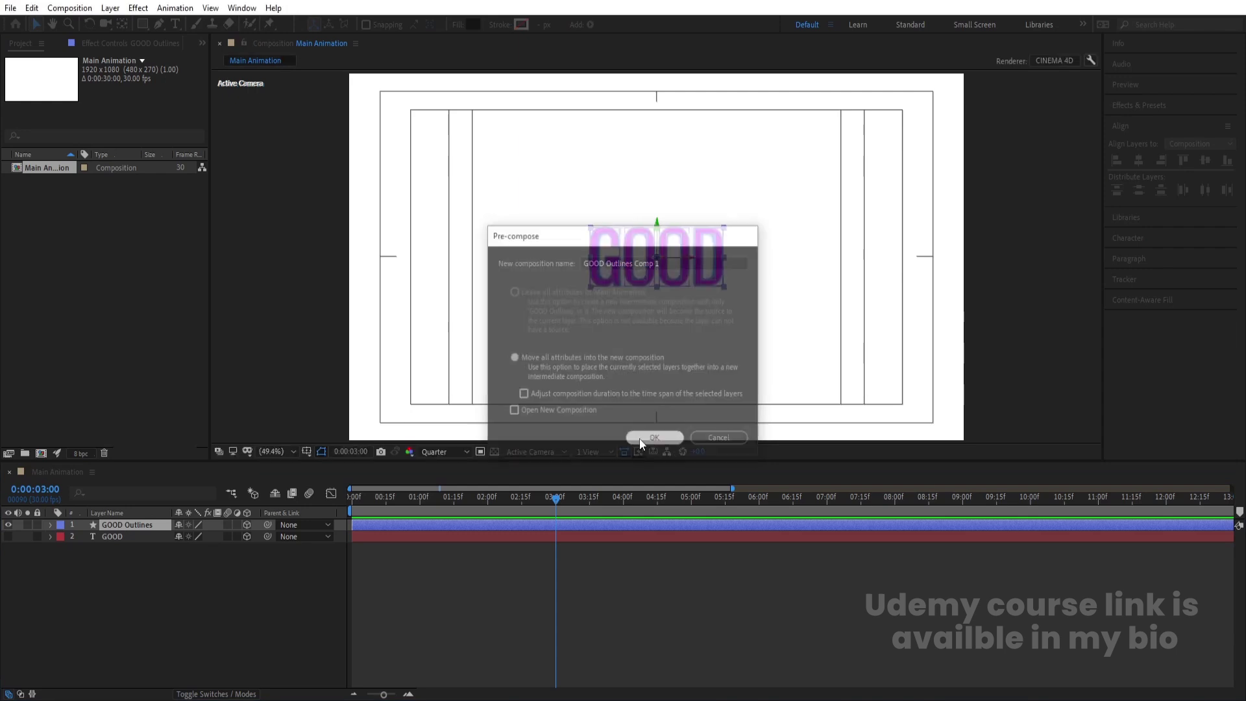
Inside GOOD Outlines Comp 1, trim the comp to a 3-second work area
double_click(512, 526)
key(u)
key(n)
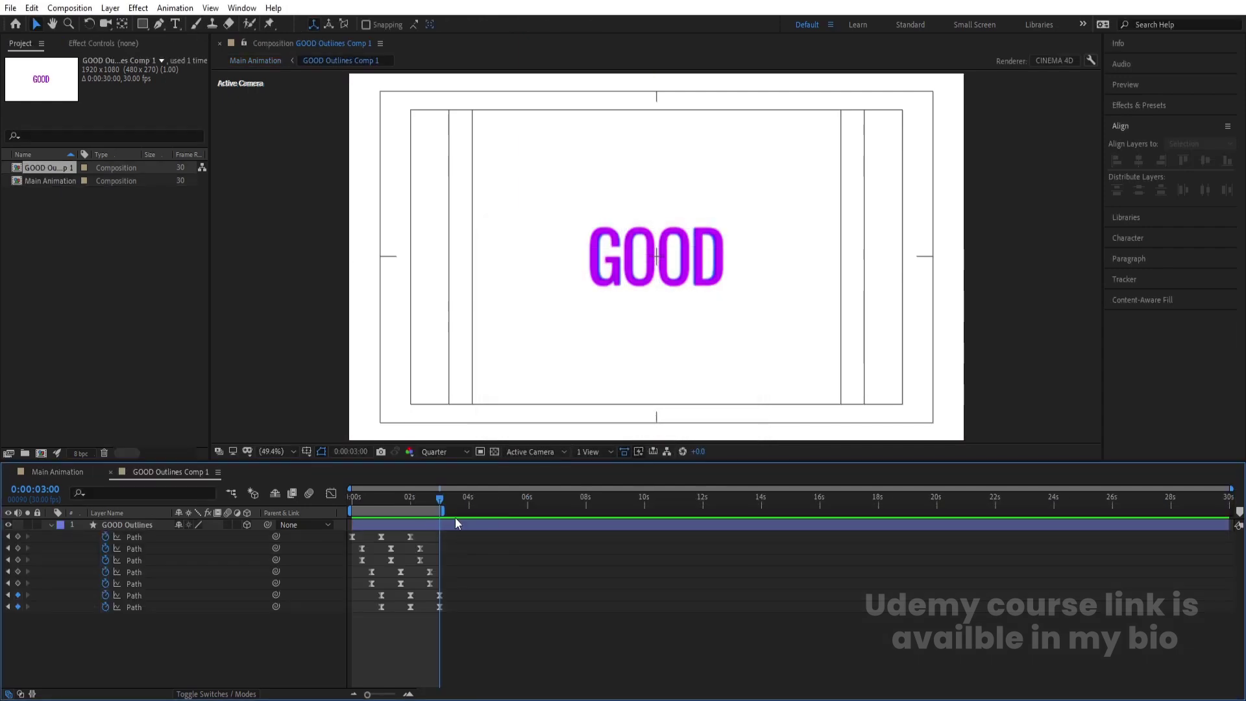
right_click(432, 512)
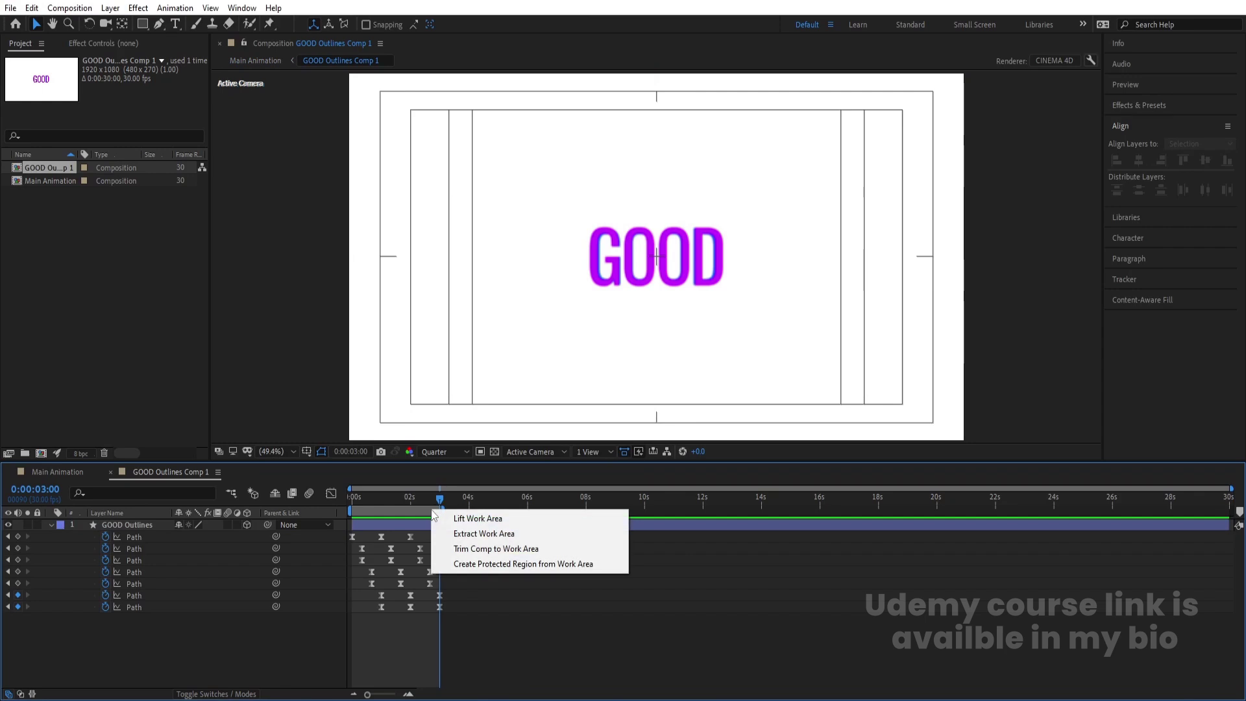
click(478, 549)
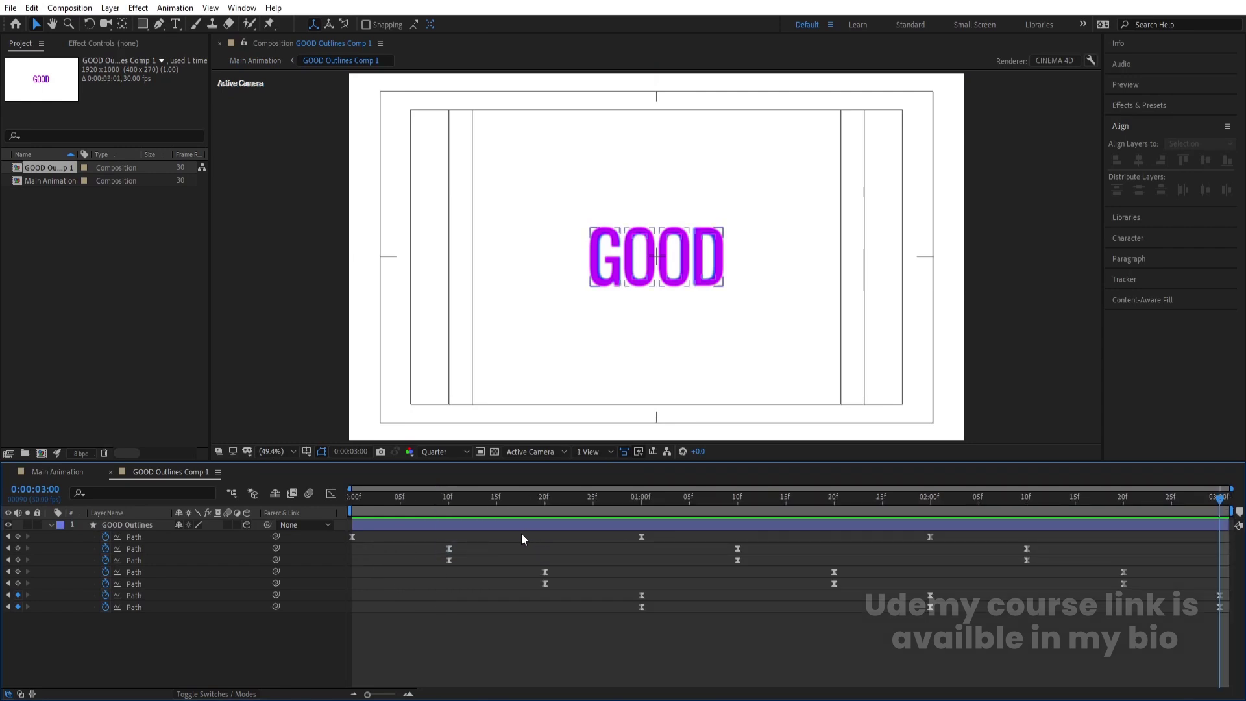
Play the precomp from the first frame, then return to Main Animation
click(417, 500)
key(Home)
key(space)
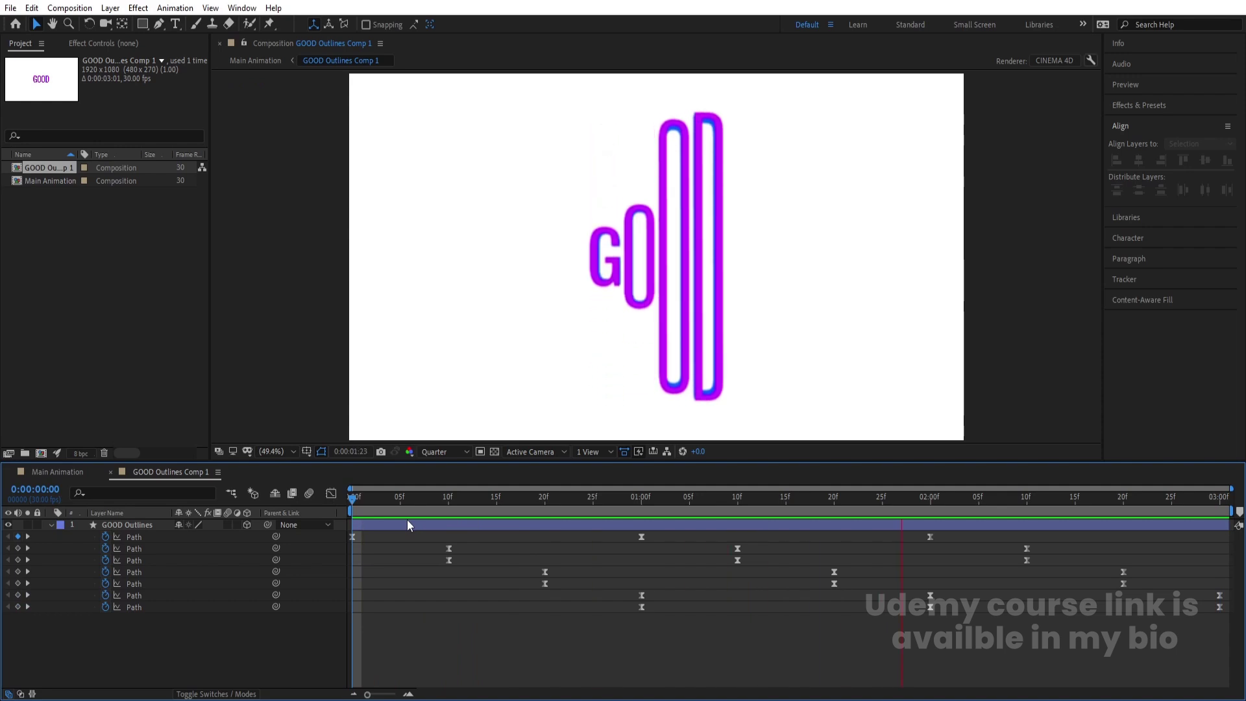
click(57, 473)
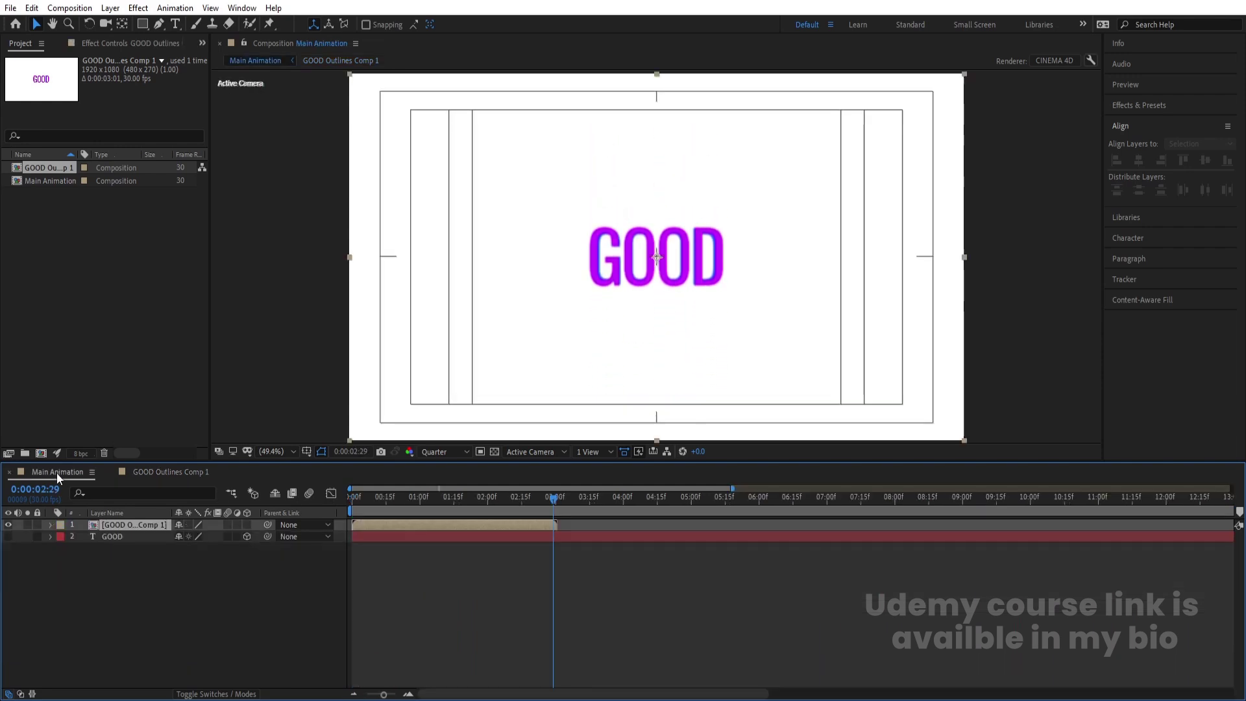
Enable Collapse Transformations on the precomp layer, test 3D, and zoom the timeline around 3 seconds
key(space)
click(490, 526)
click(190, 524)
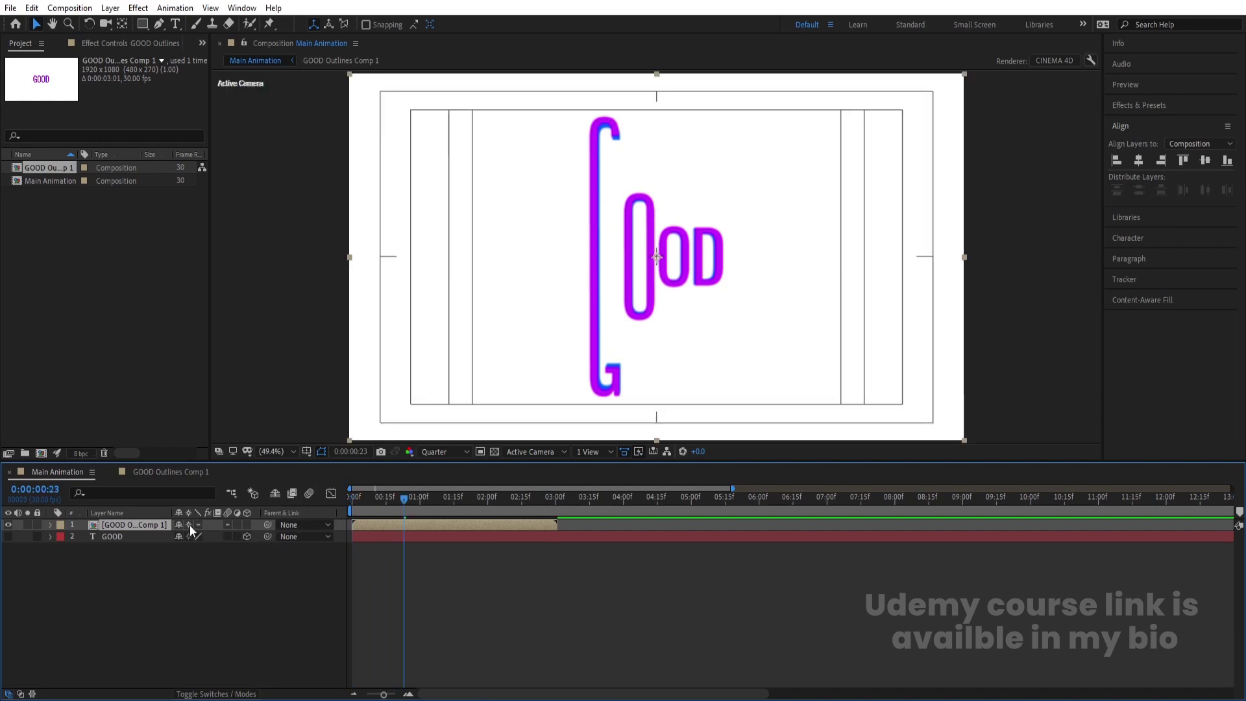
click(247, 525)
key(space)
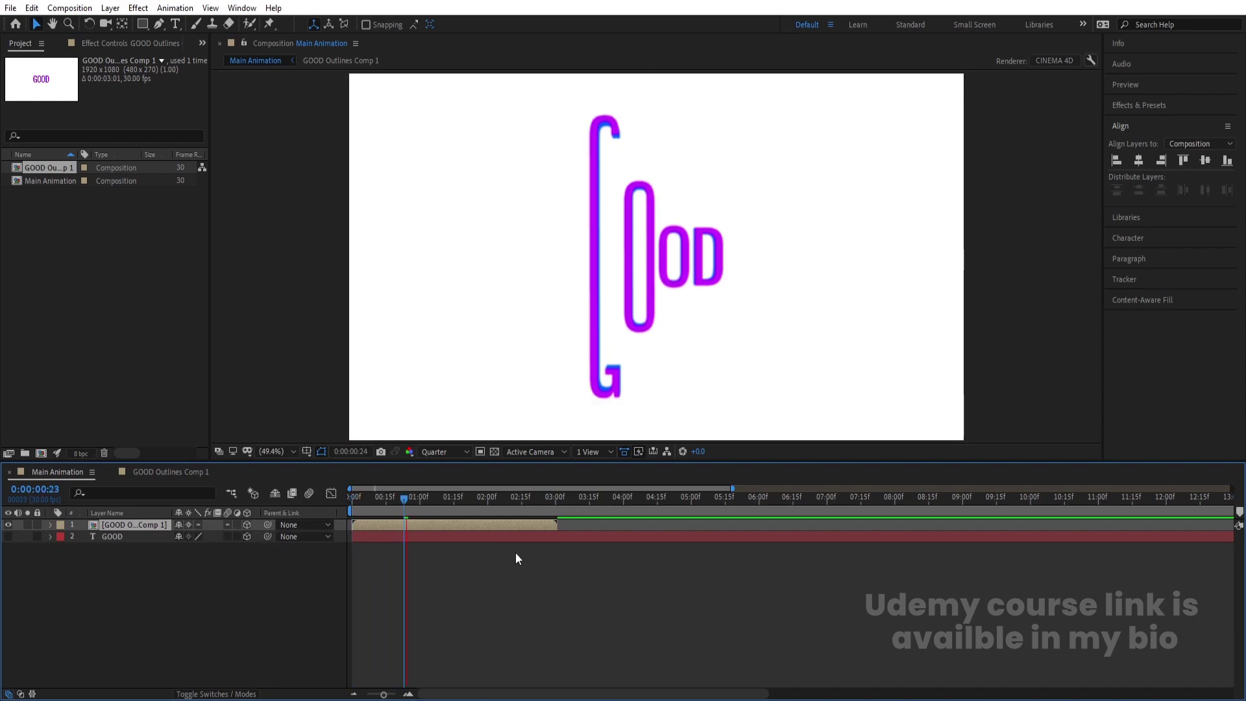
click(556, 500)
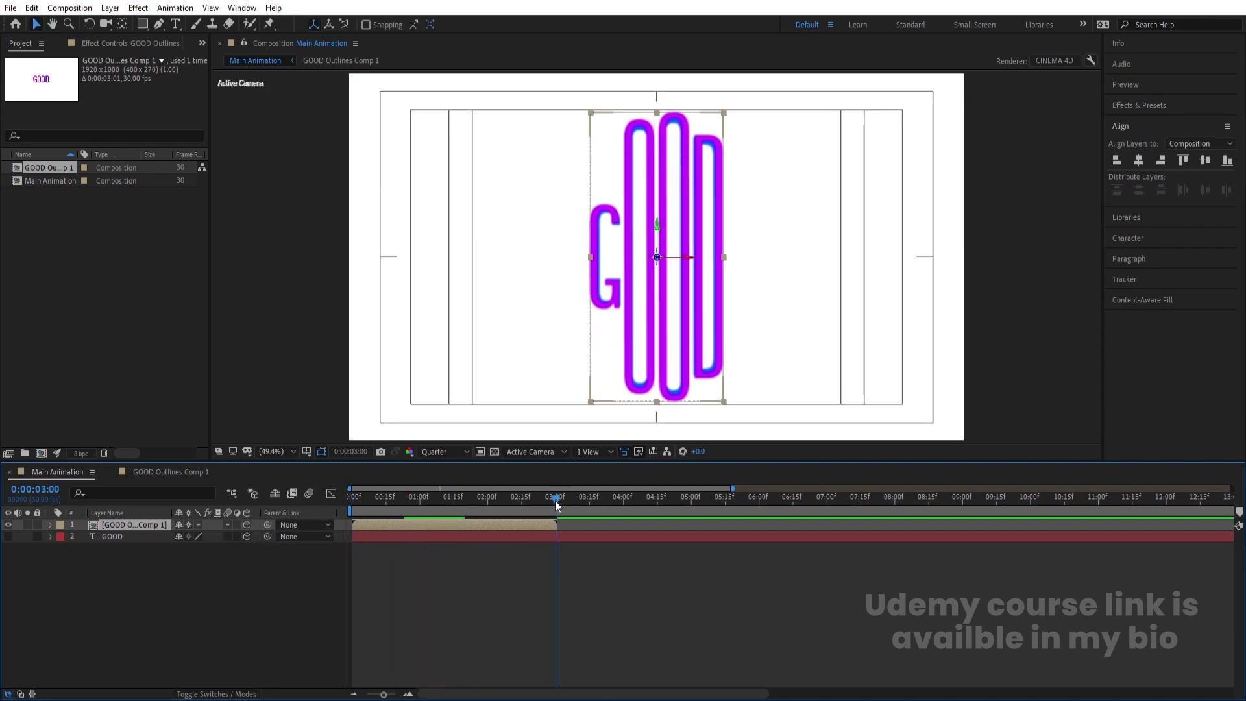
click(247, 524)
key(equal)
key(equal)
key(equal)
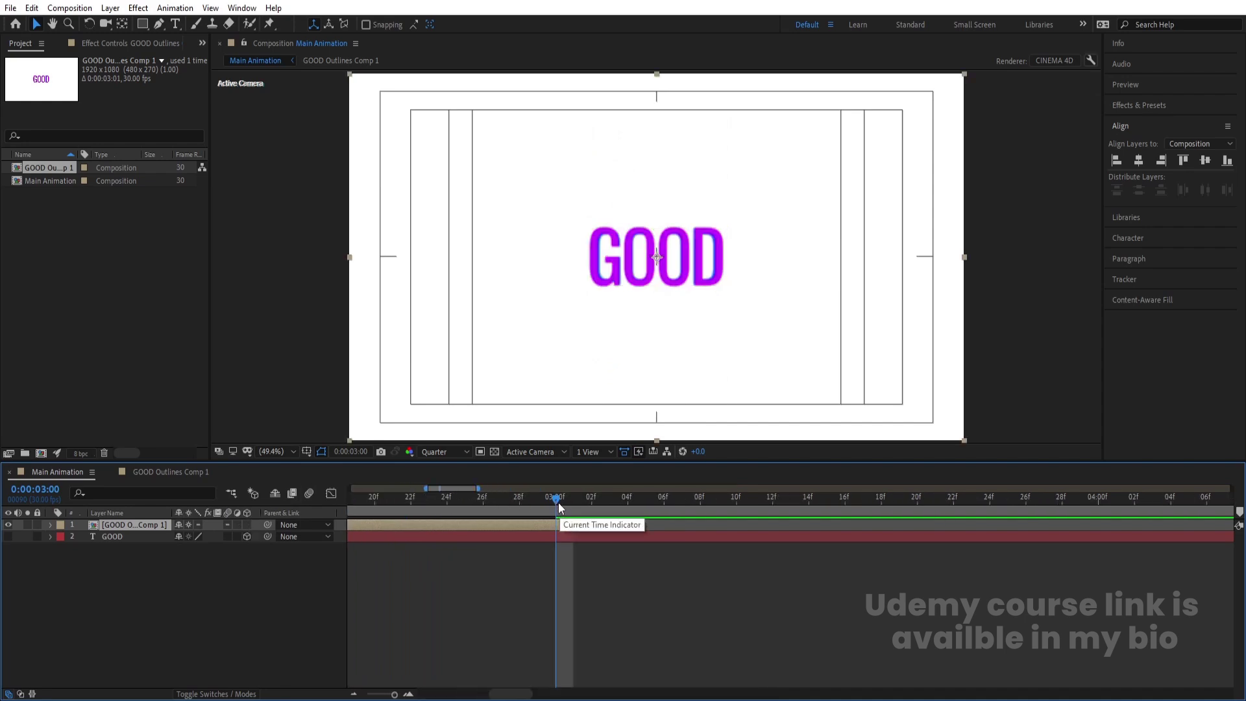
Enable Time Remap, keyframing it at 3 seconds and deleting the extra keyframe
key(ctrl+alt+t)
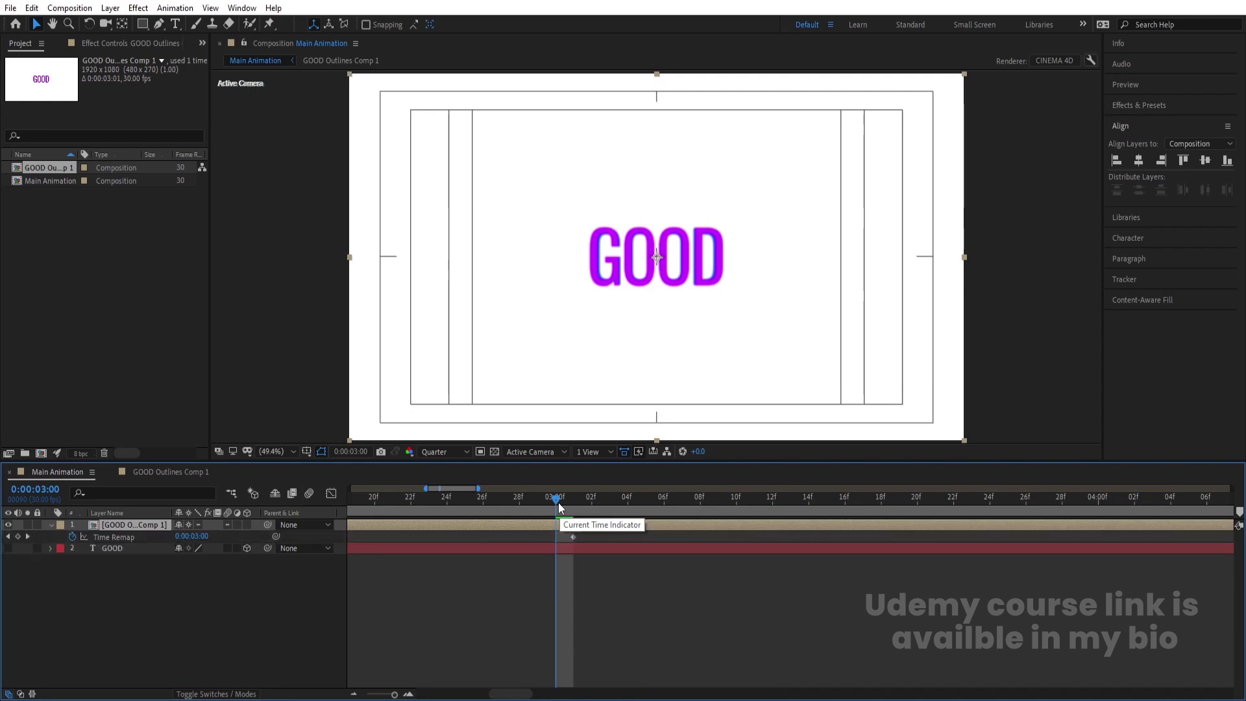
click(354, 597)
click(18, 536)
click(572, 536)
key(Delete)
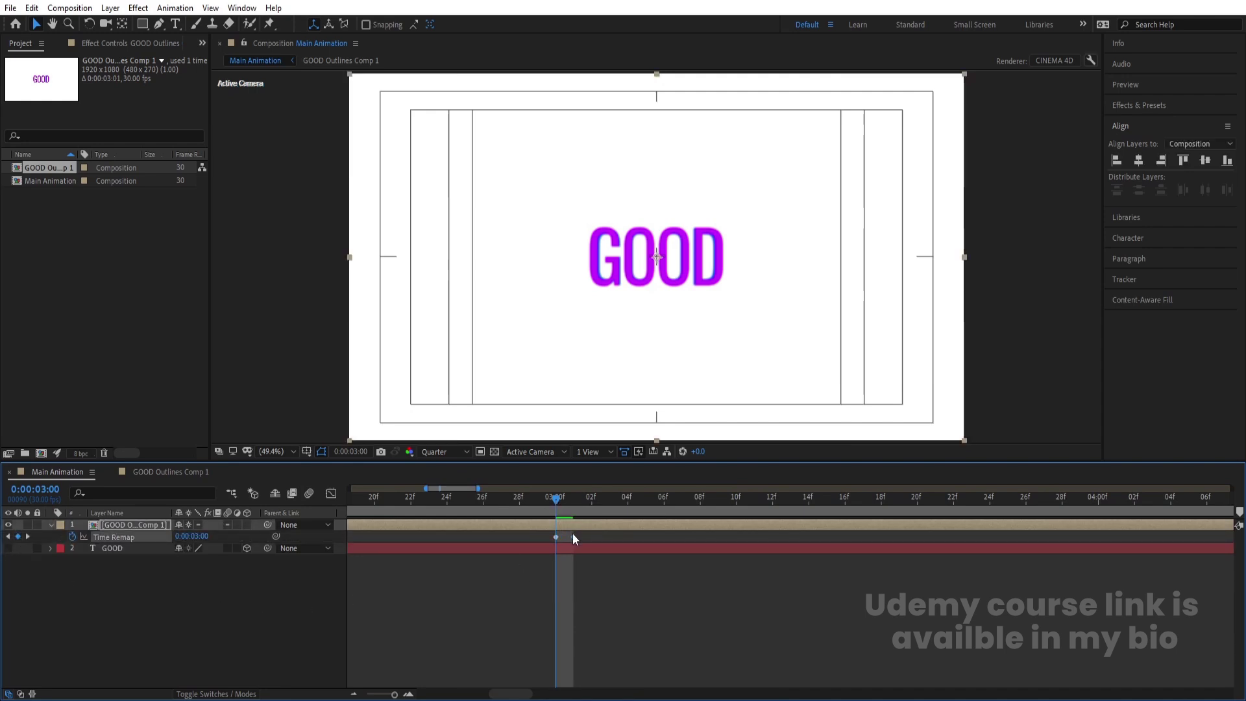
Add a loopOut() expression to the Time Remap property
alt+click(72, 537)
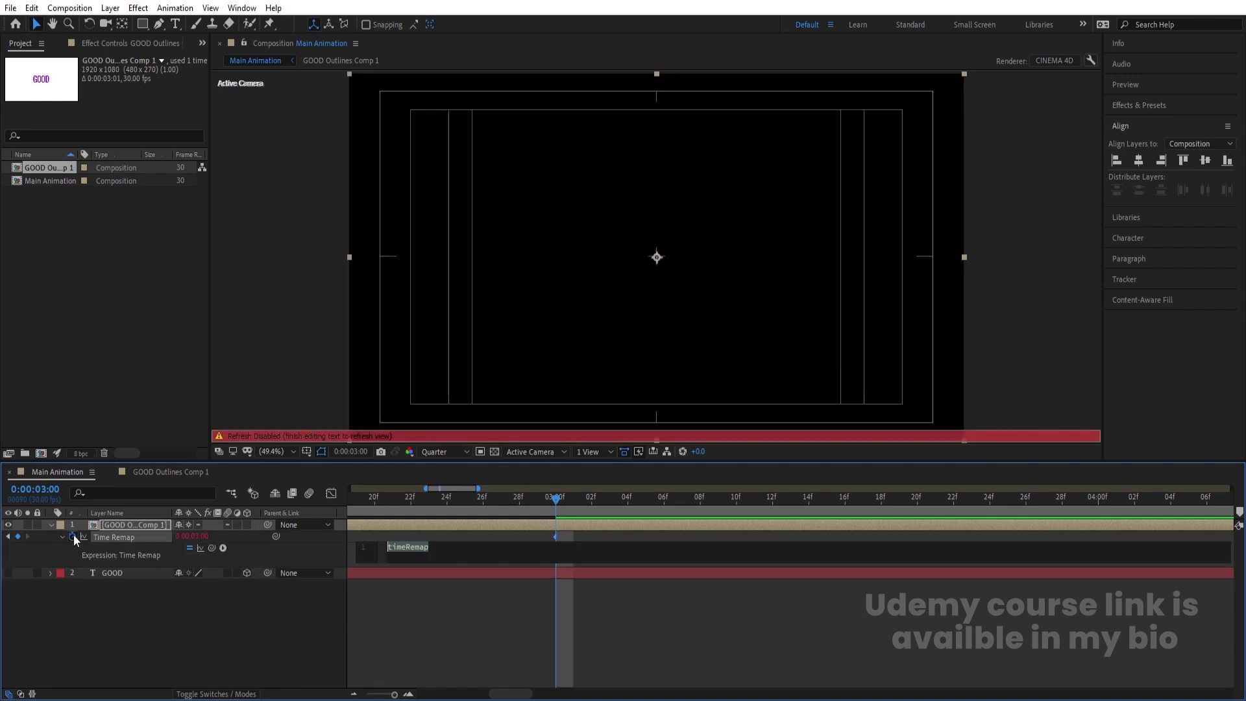
text(loop)
key(Down)
key(Down)
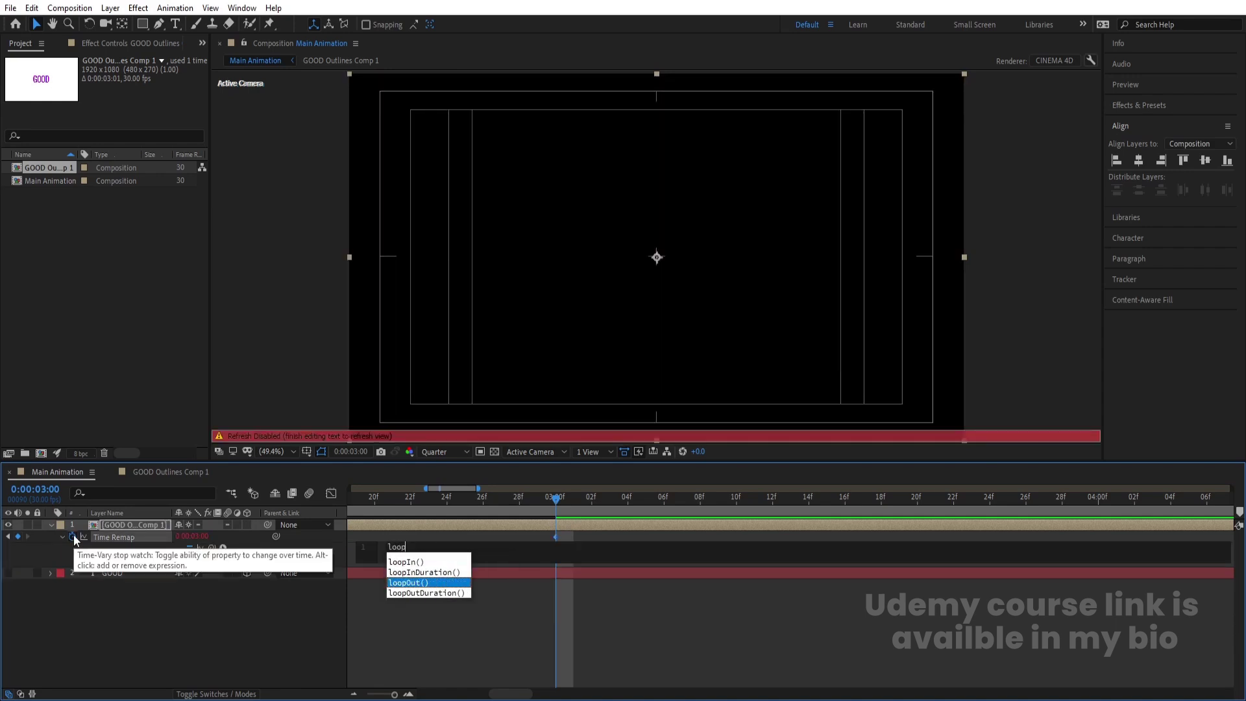
key(Return)
click(166, 618)
Preview the loop, turn off Collapse Transformations, and hide the Time Remap properties
key(space)
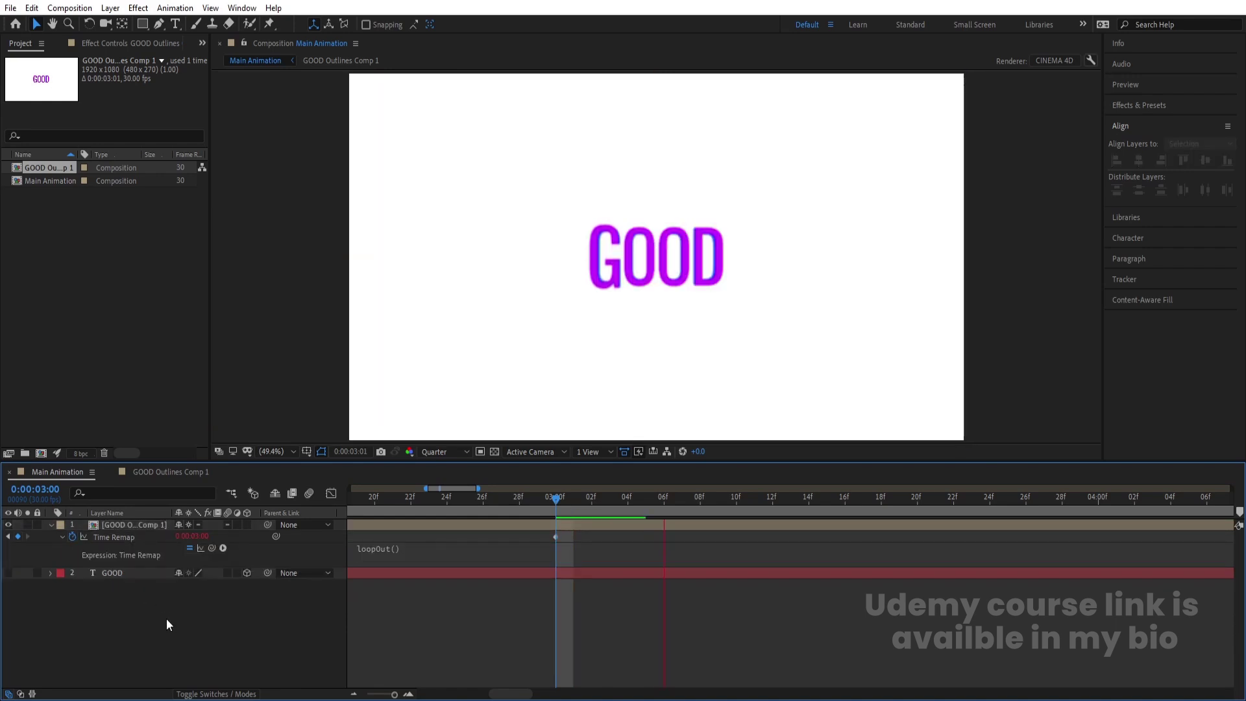
key(minus)
key(minus)
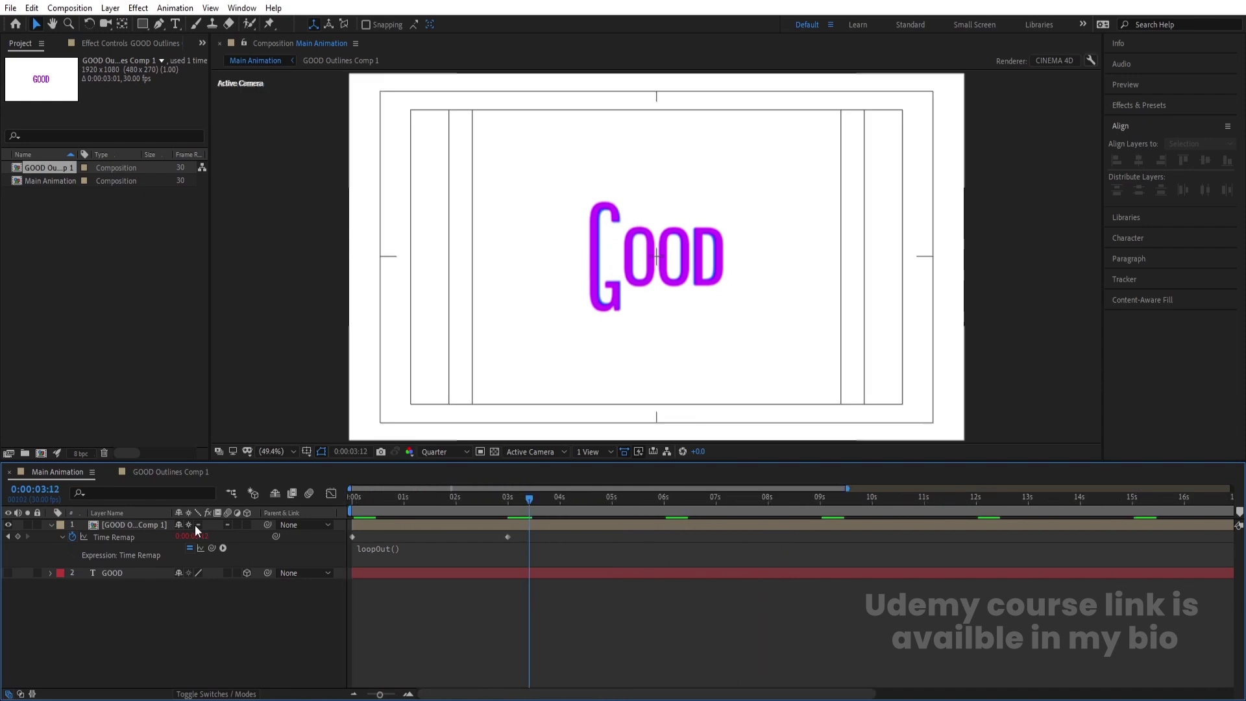
click(189, 525)
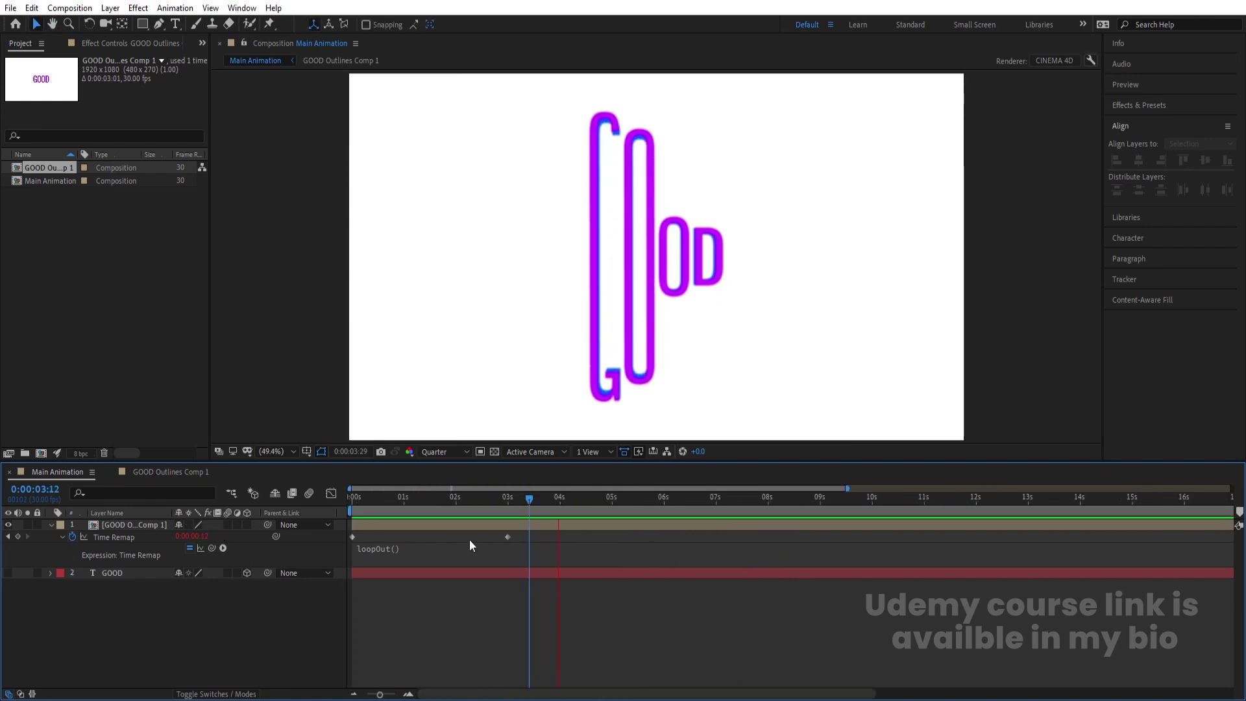
key(space)
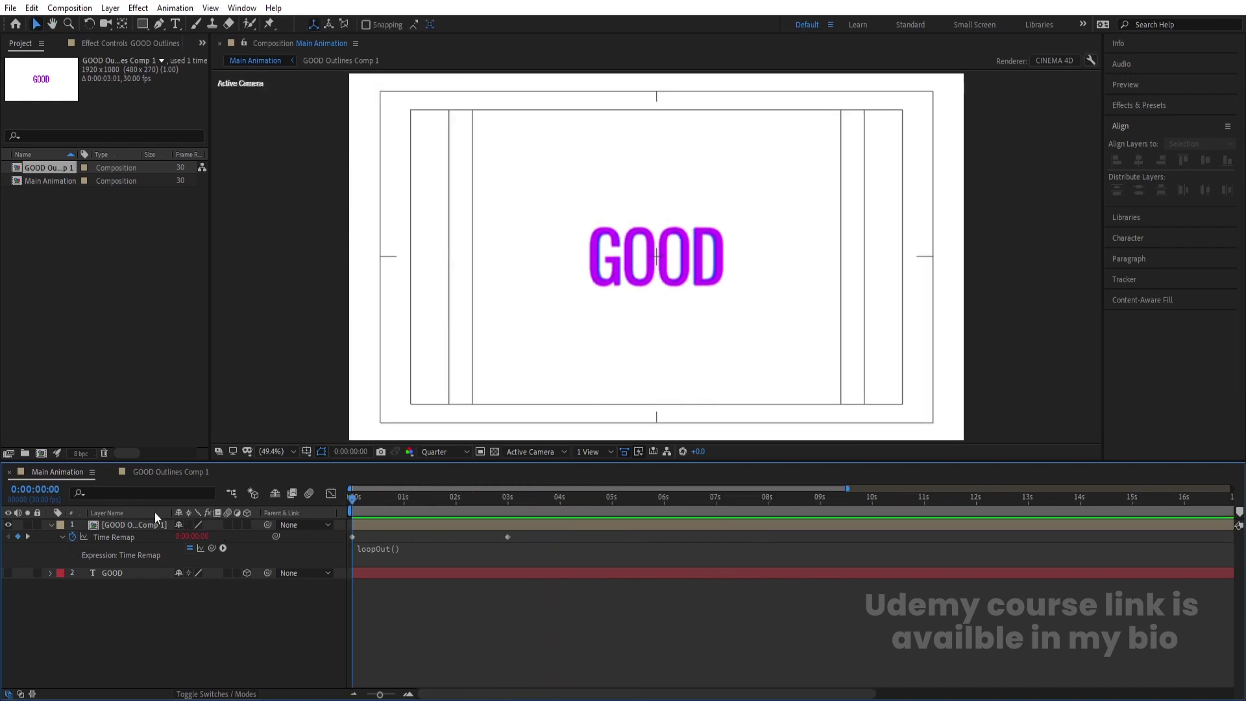
click(50, 524)
click(110, 525)
Duplicate the GOOD precomp, move the copy left, and show both layers' Position
key(ctrl+d)
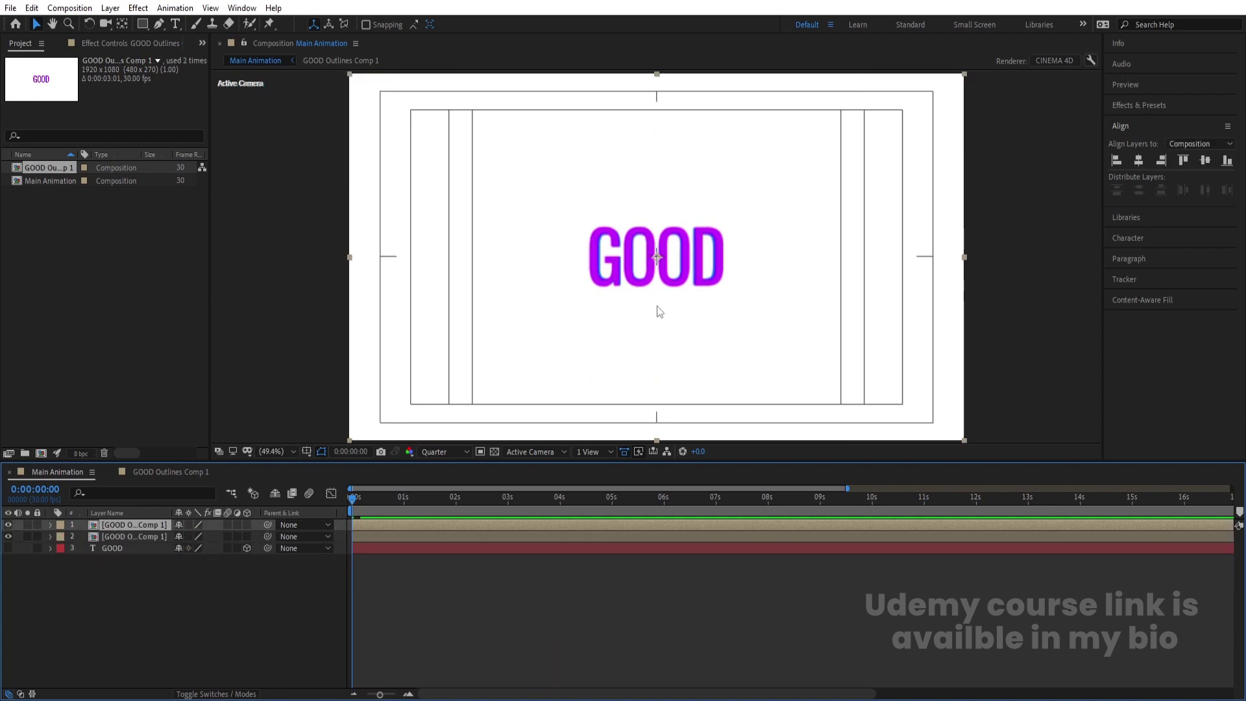
drag(677, 283, 535, 275)
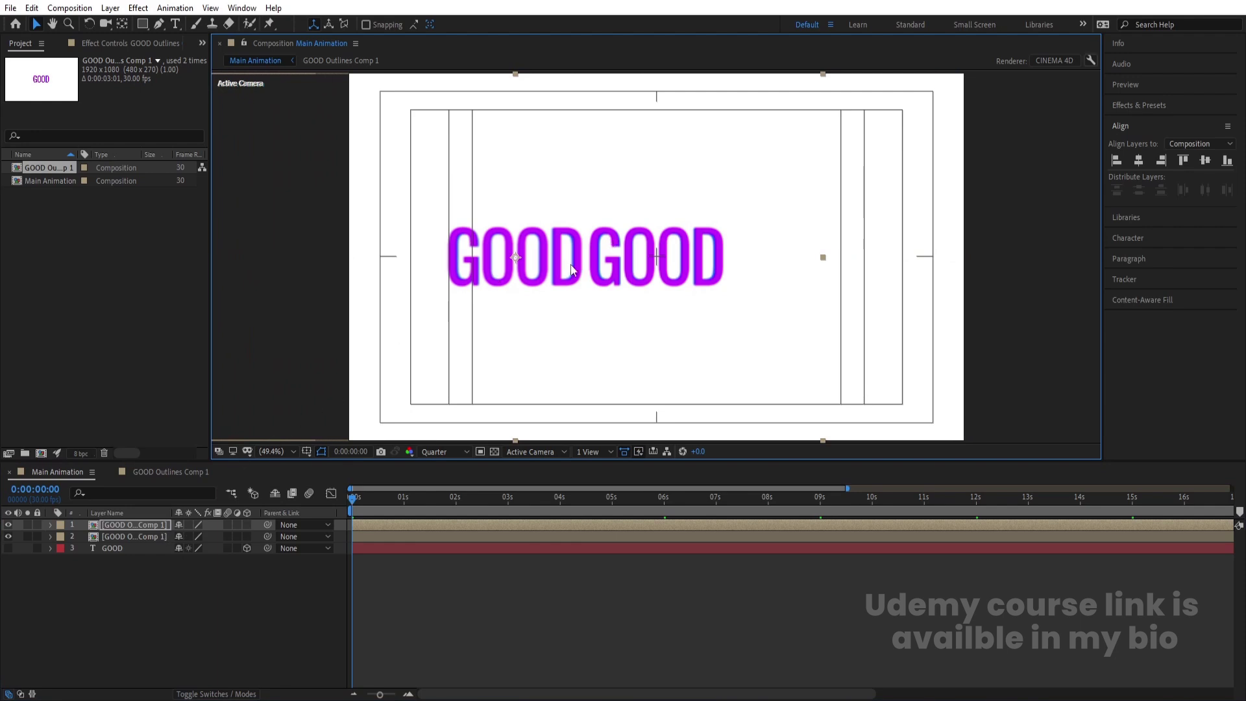
key(p)
click(143, 547)
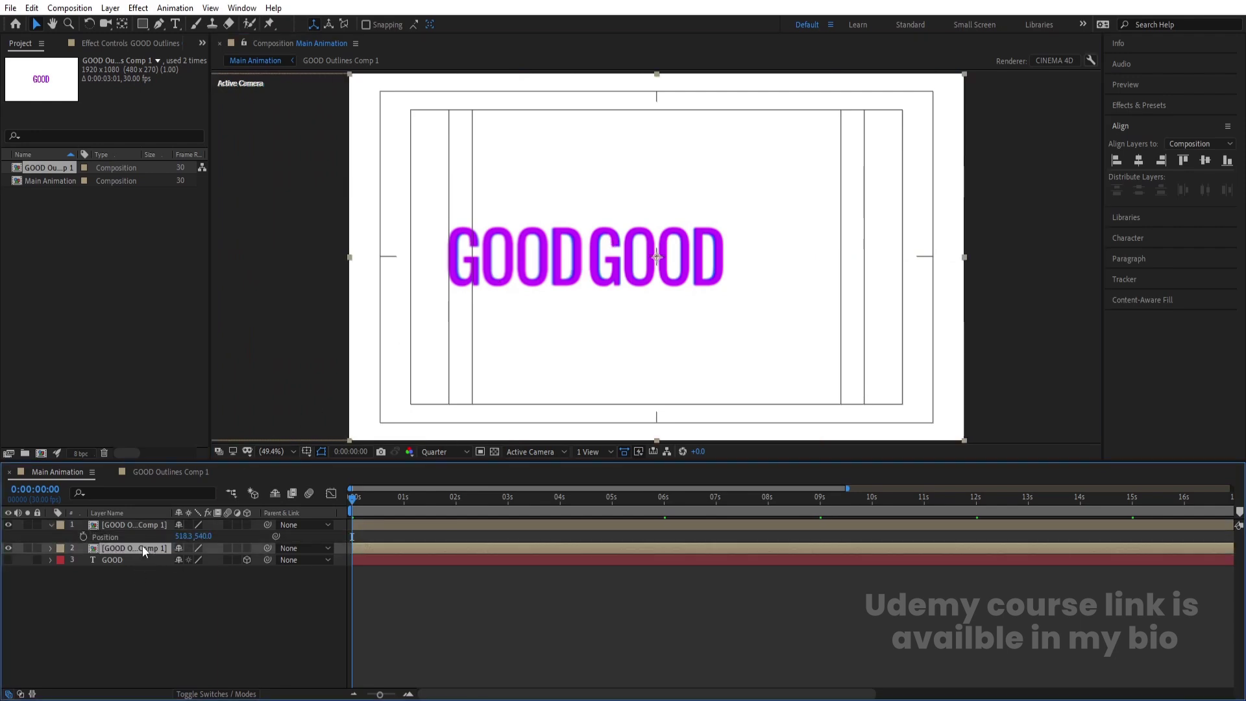
key(p)
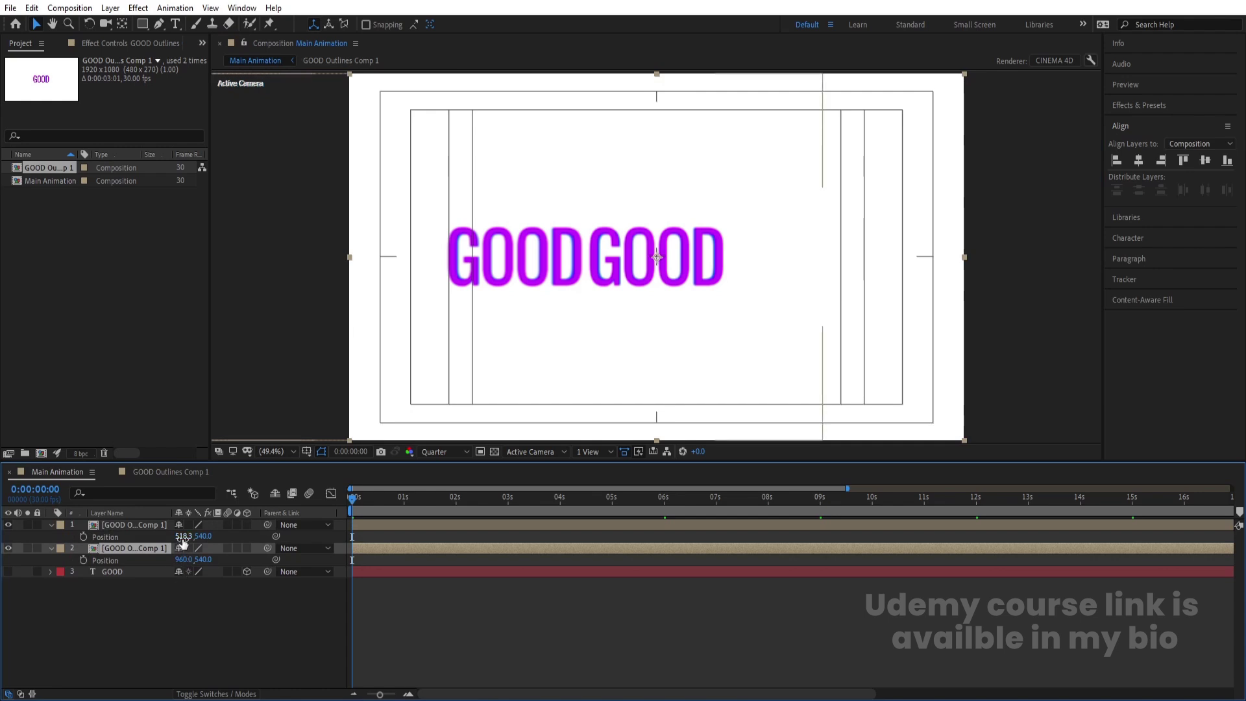
Launch Windows Calculator and set the top copy's Position X to 500
key(super)
text(cal)
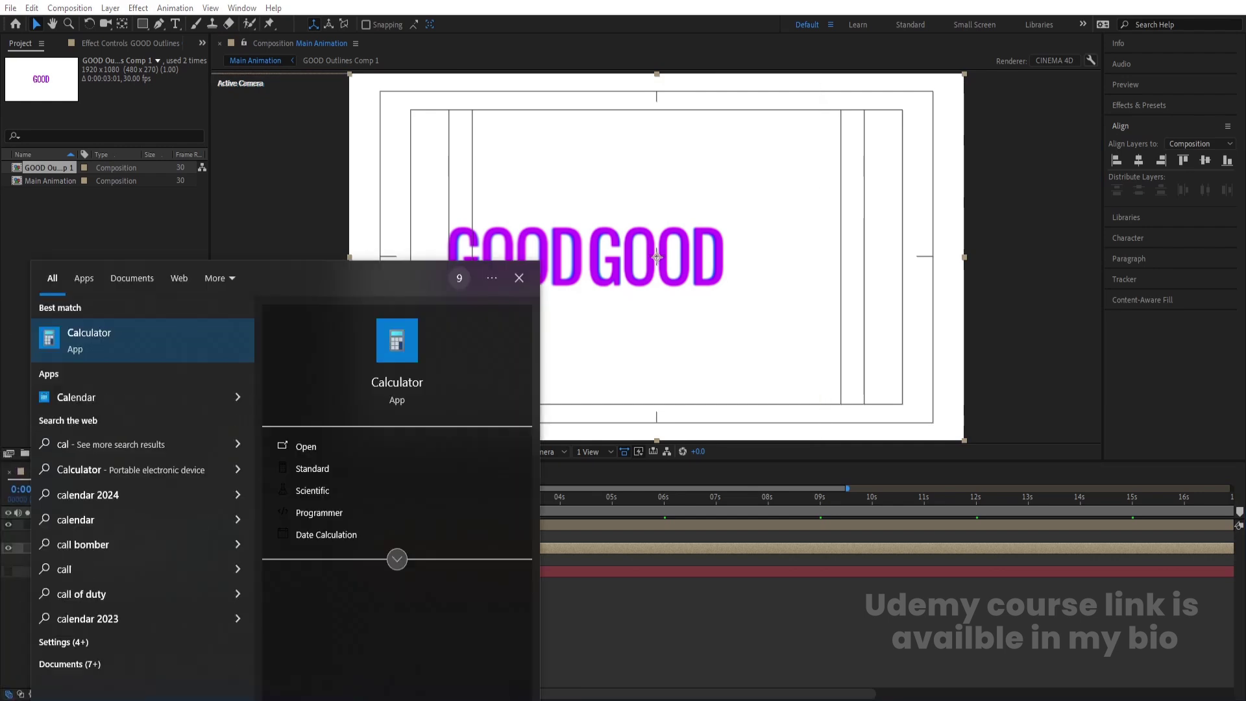
key(Return)
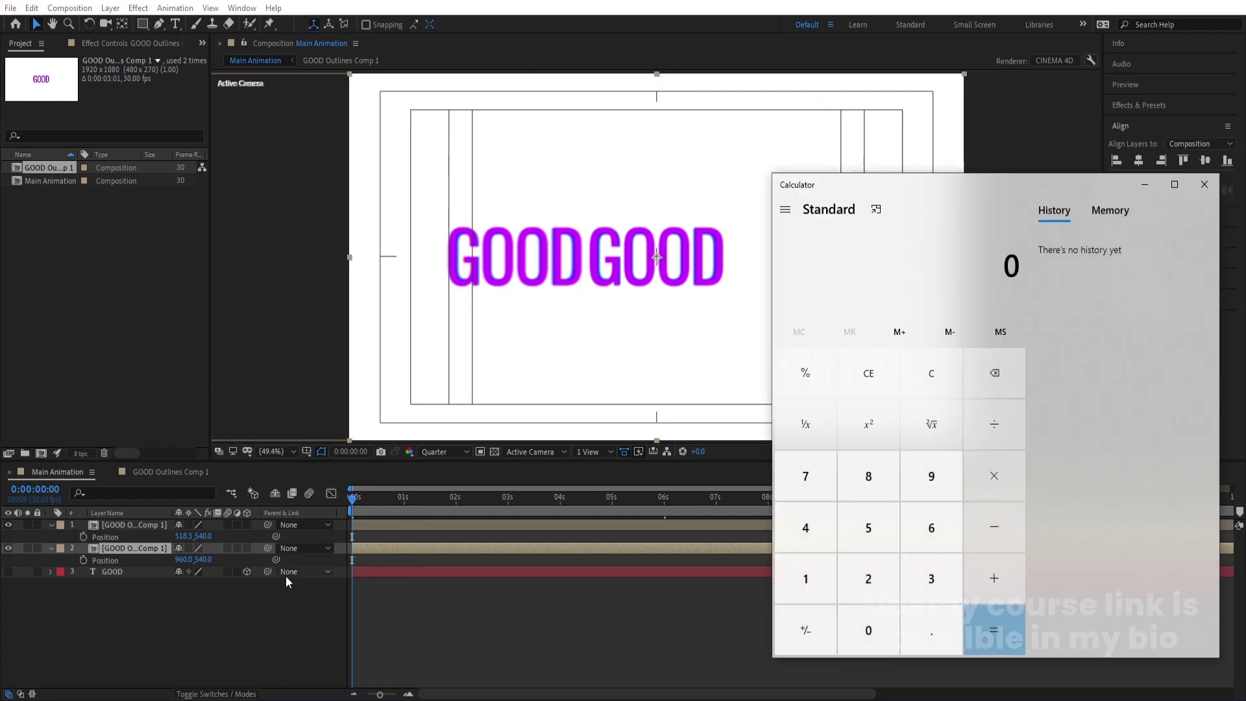
click(189, 537)
text(500)
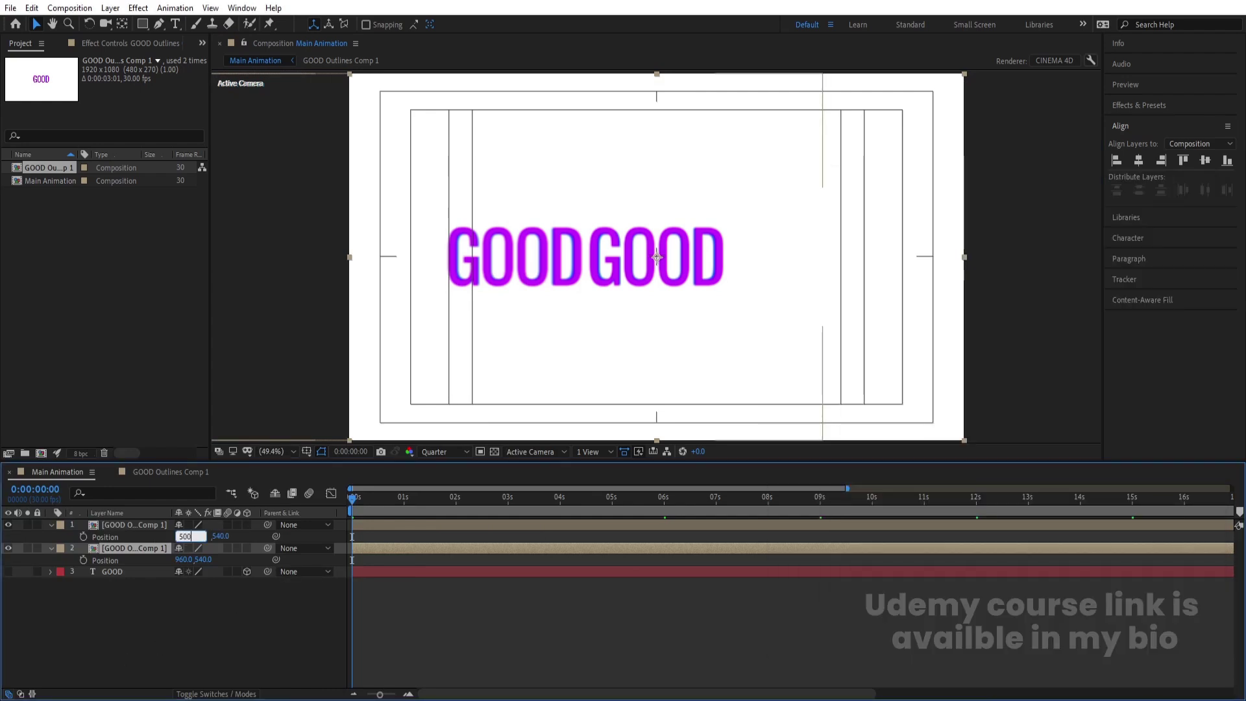
key(Return)
Compute 960 − 500 = 460 in Calculator, select the result, and minimize it
click(531, 697)
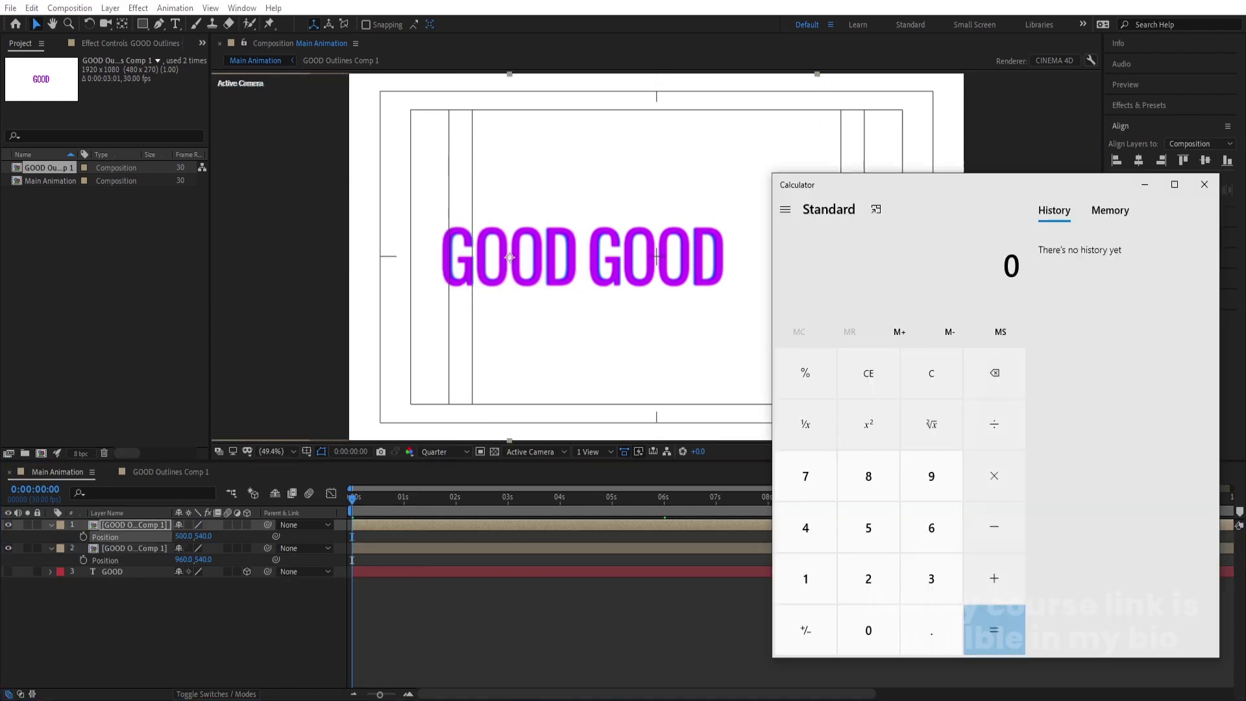
click(932, 469)
click(931, 523)
click(863, 629)
click(994, 531)
click(864, 534)
click(869, 629)
click(868, 629)
click(993, 630)
drag(970, 266, 1026, 273)
click(1146, 187)
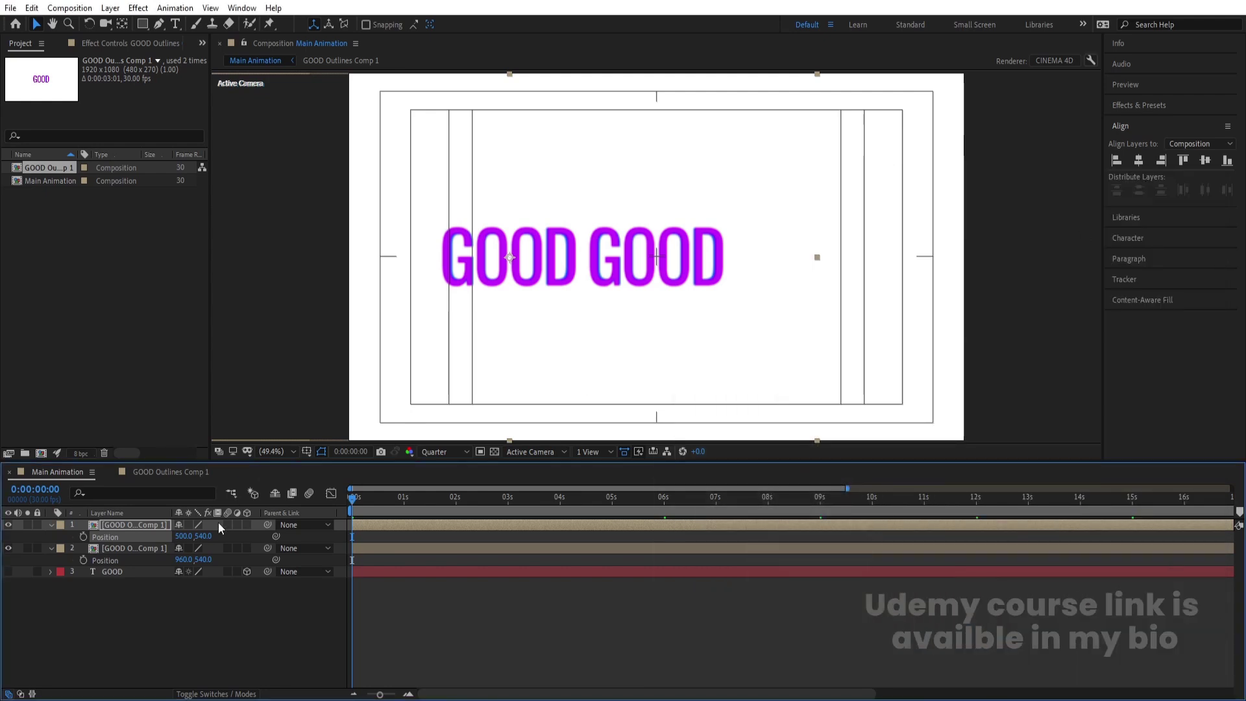
Duplicate the second GOOD layer and set the new copy's X to 960+460 = 1420
click(137, 549)
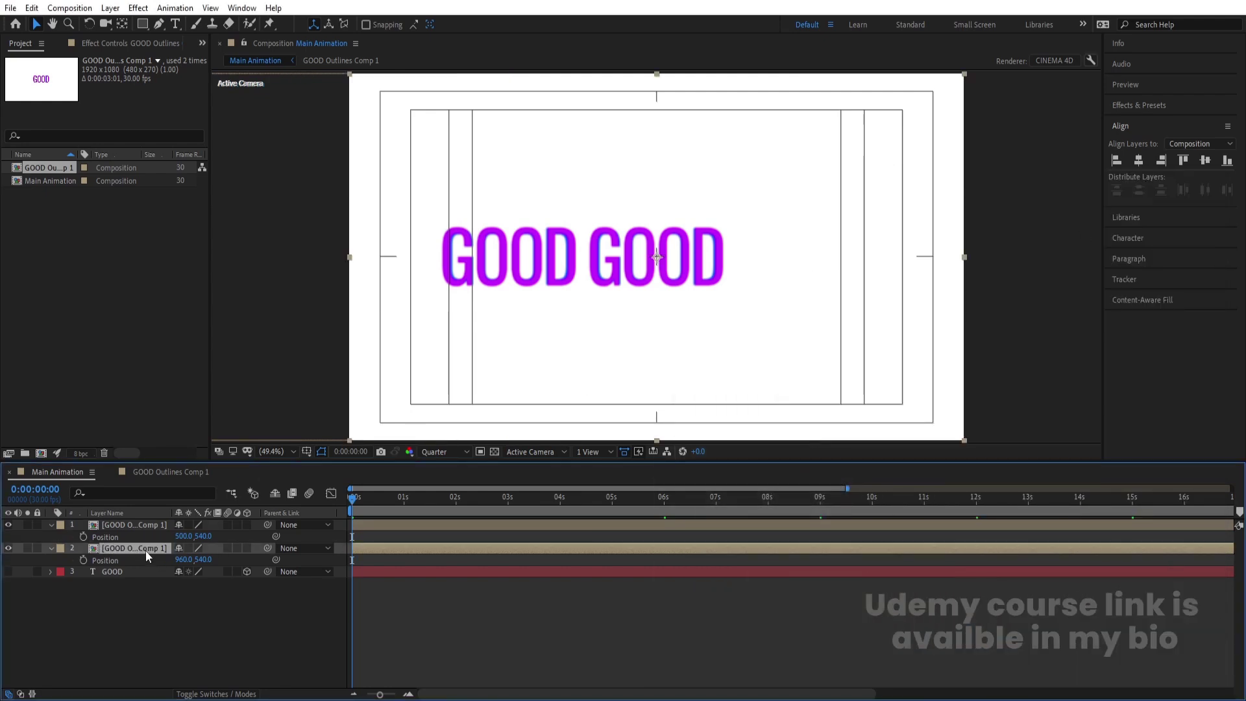
key(ctrl+d)
click(137, 561)
click(189, 573)
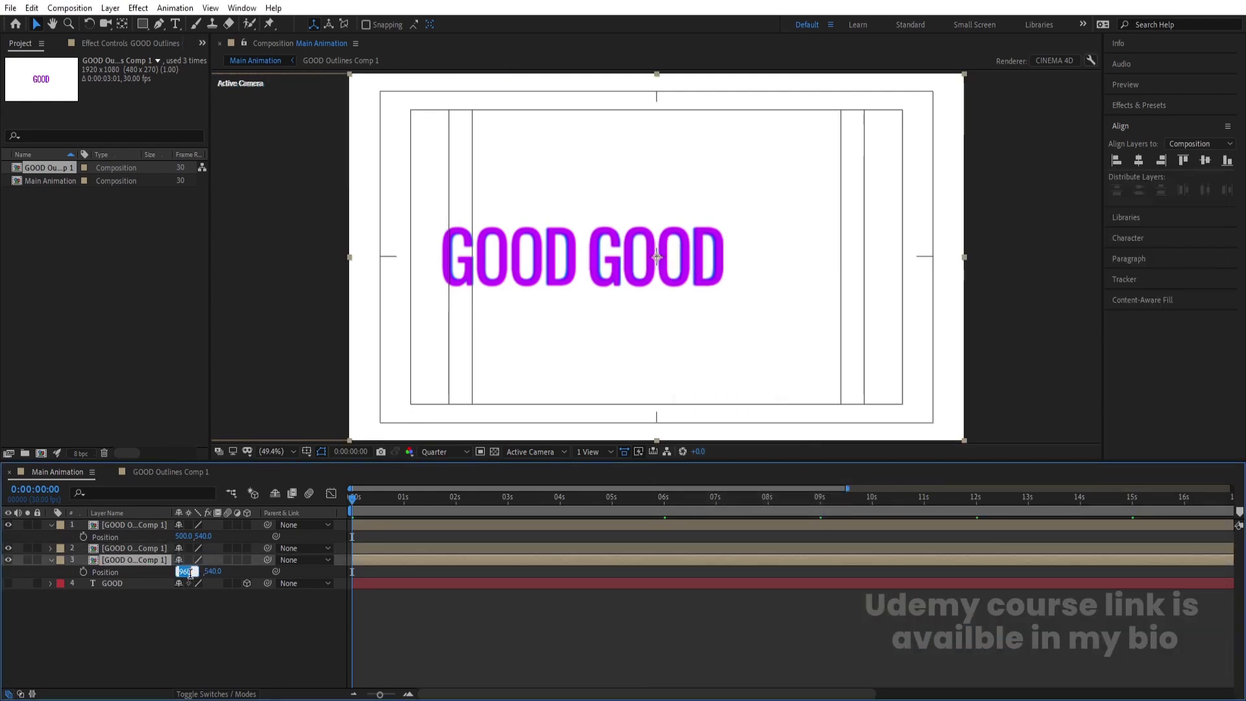
click(195, 572)
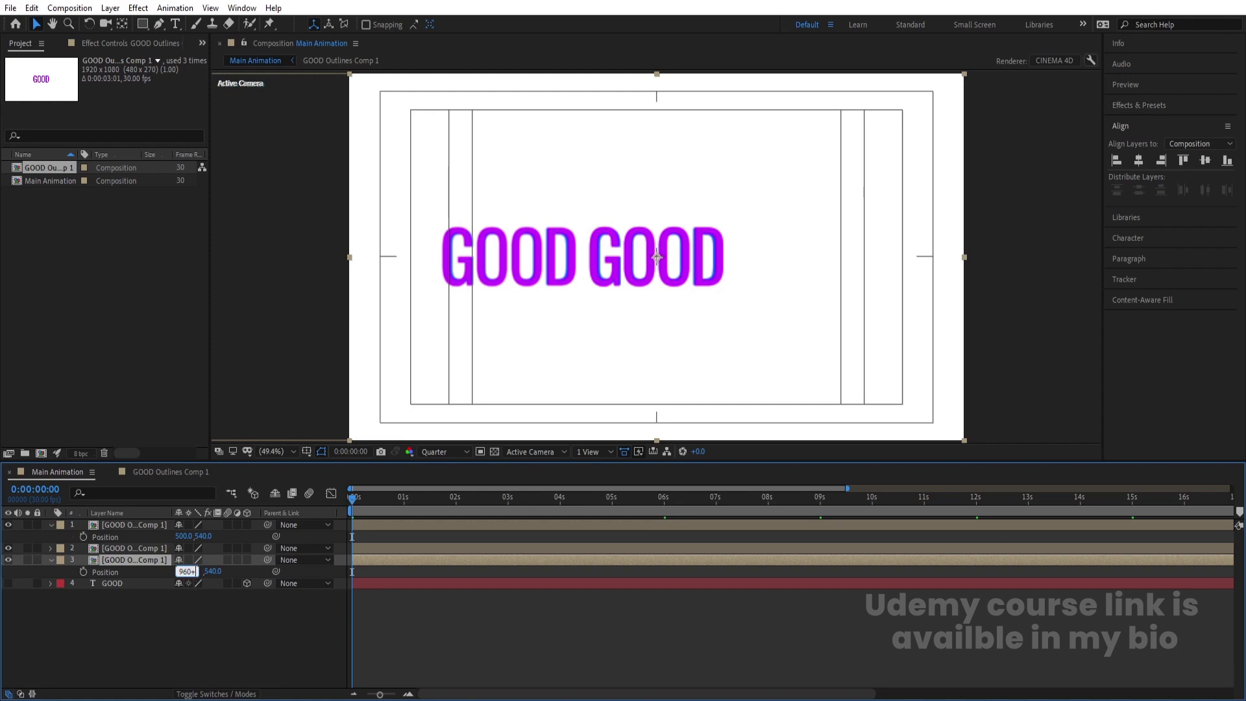
text(+460)
key(Return)
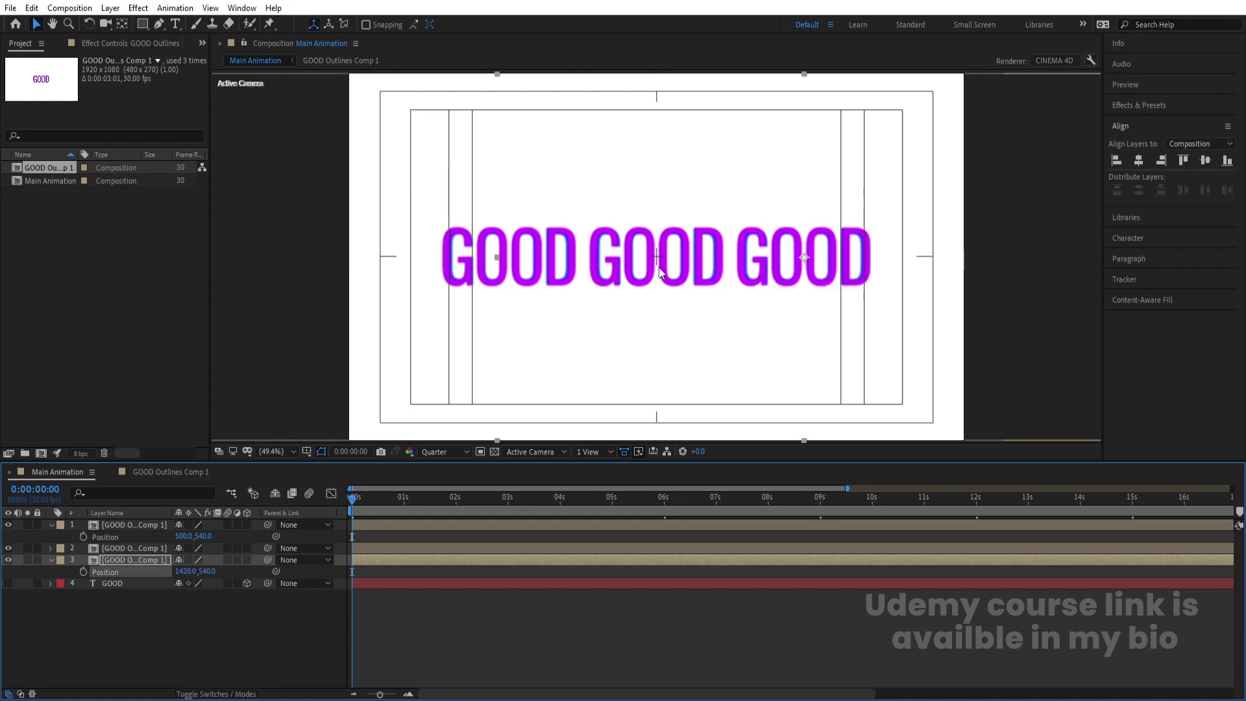
Add a fourth GOOD copy at X 1880, then deselect and hide the Position rows
click(109, 561)
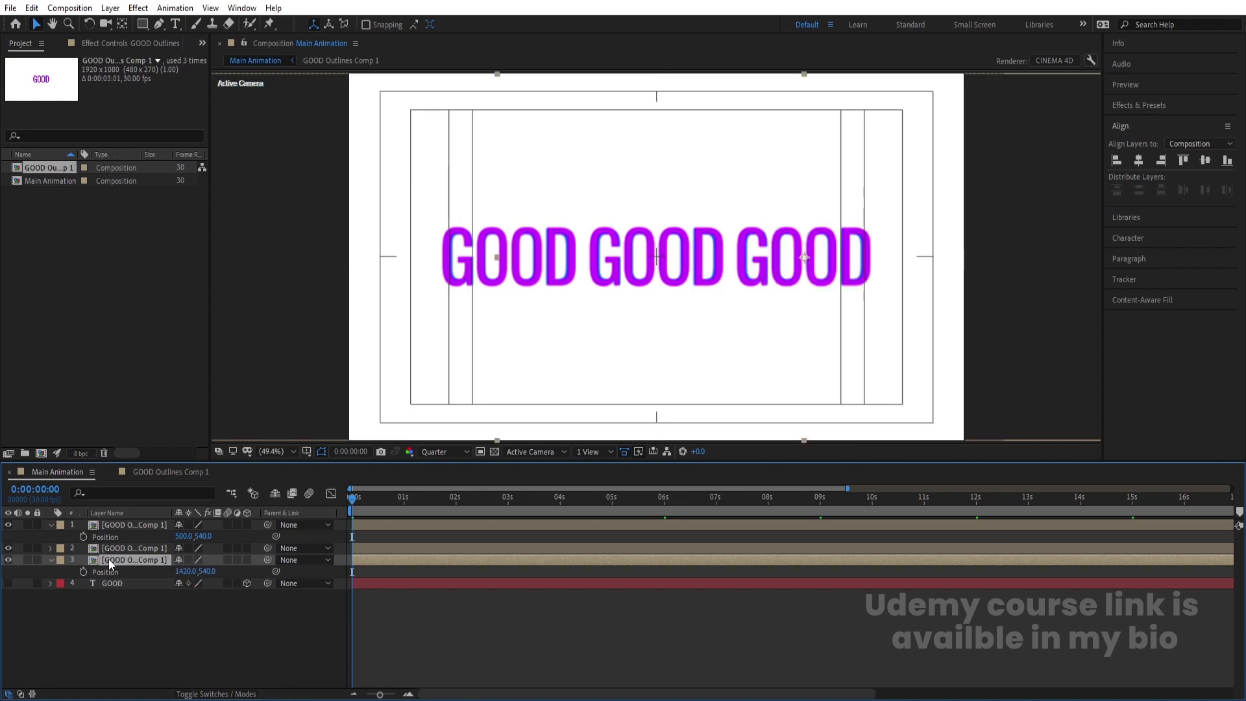
key(ctrl+d)
click(116, 571)
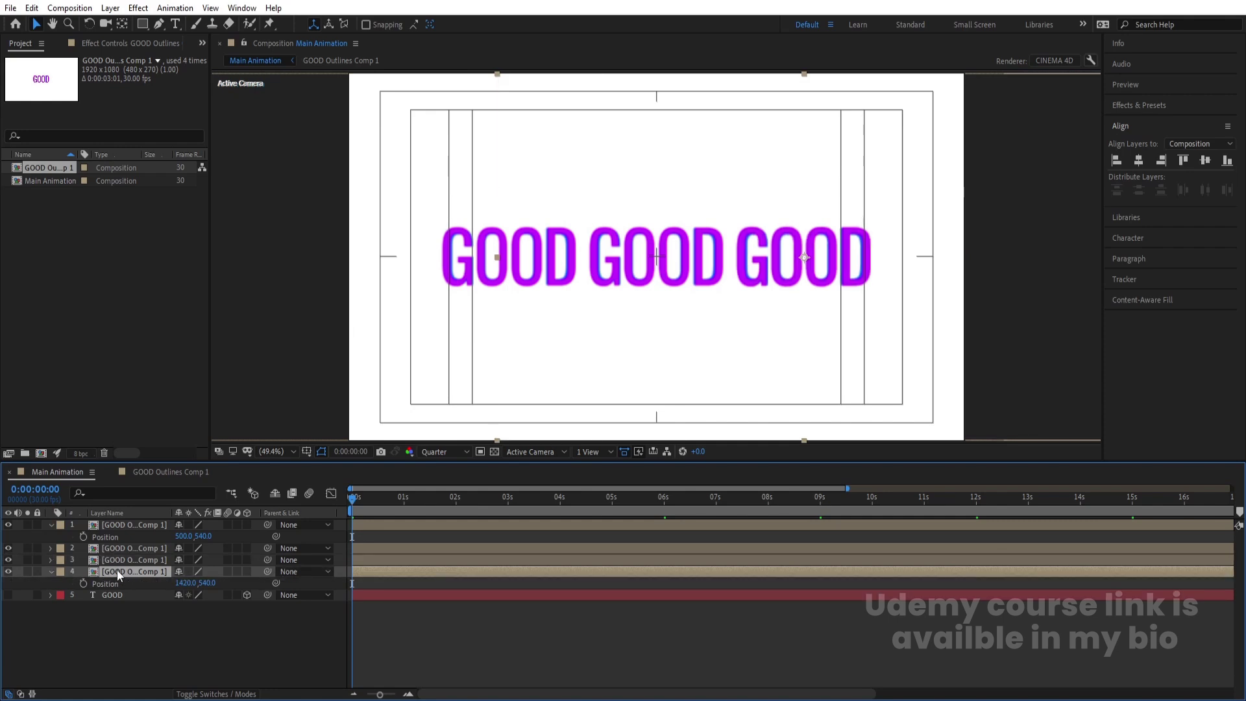
click(188, 583)
text(0)
key(Return)
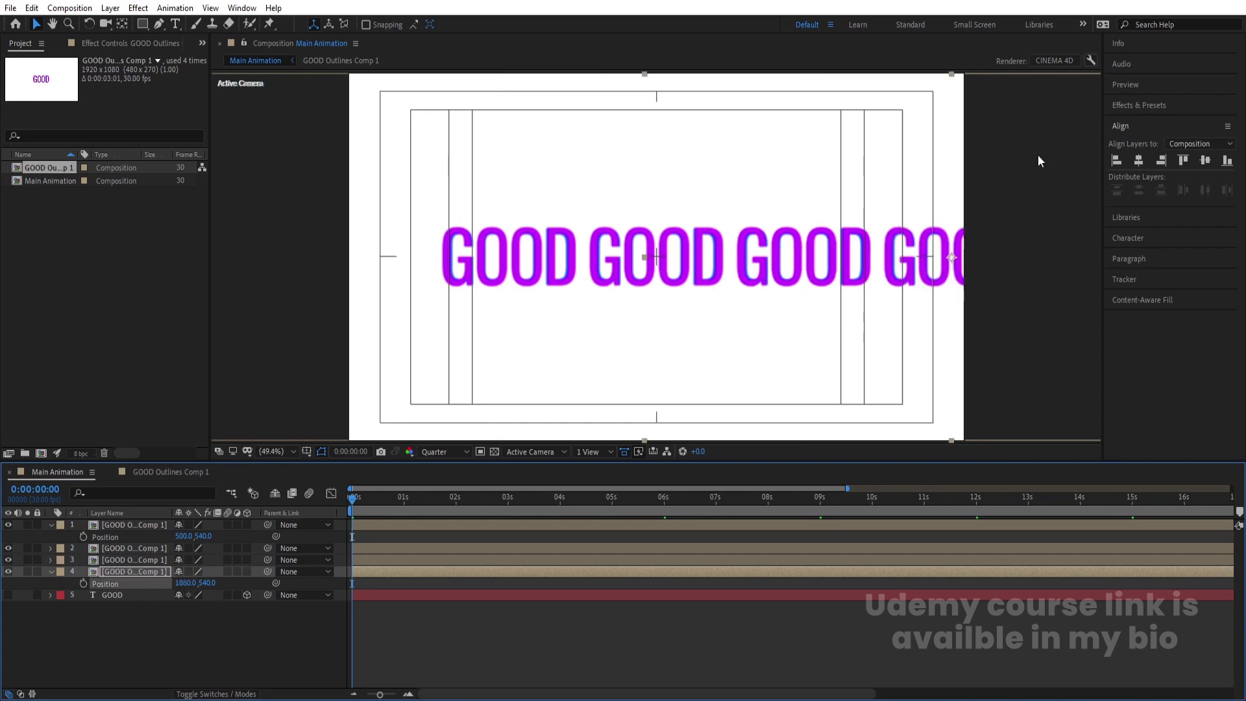
click(142, 625)
key(ctrl+grave)
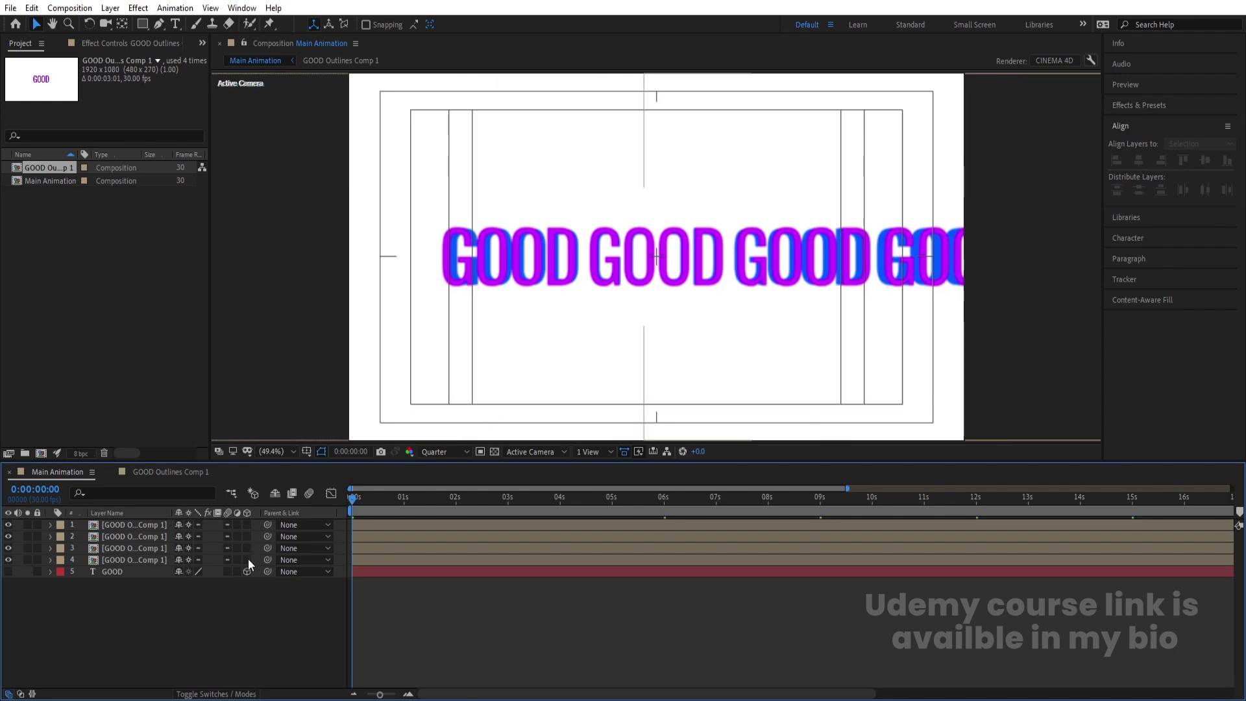
Add a new camera to the composition with default settings
right_click(182, 641)
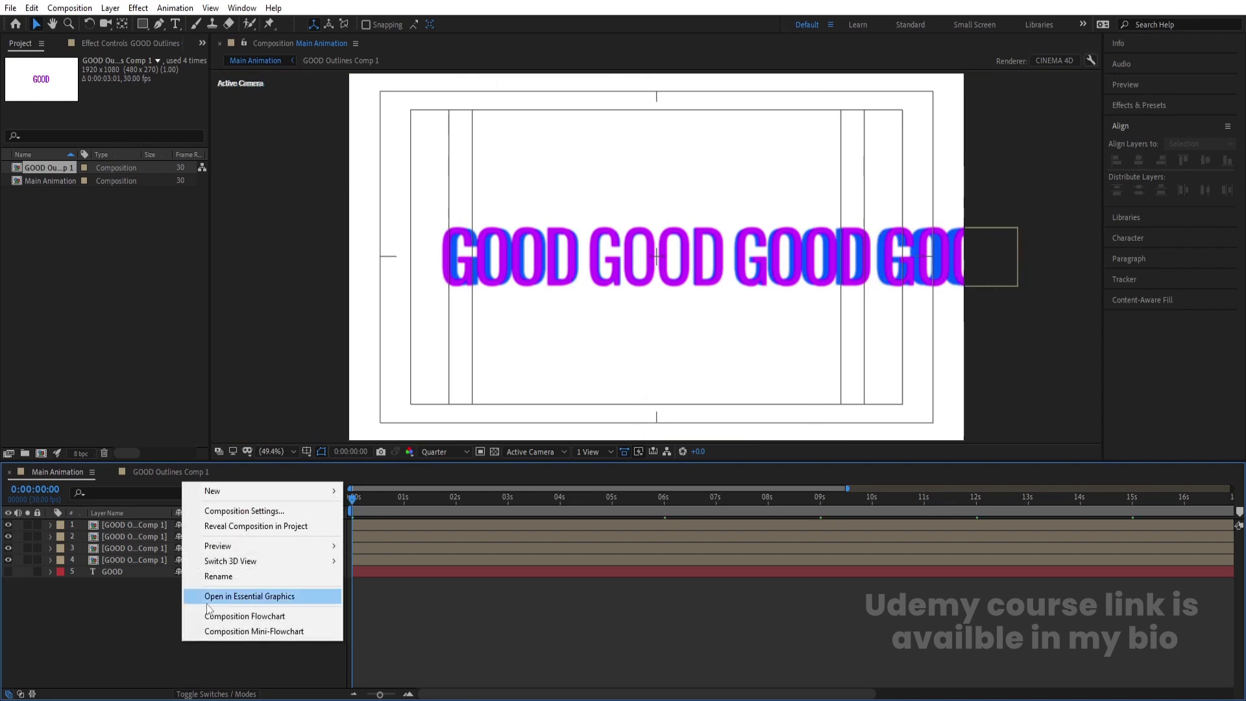
mouse_move(325, 491)
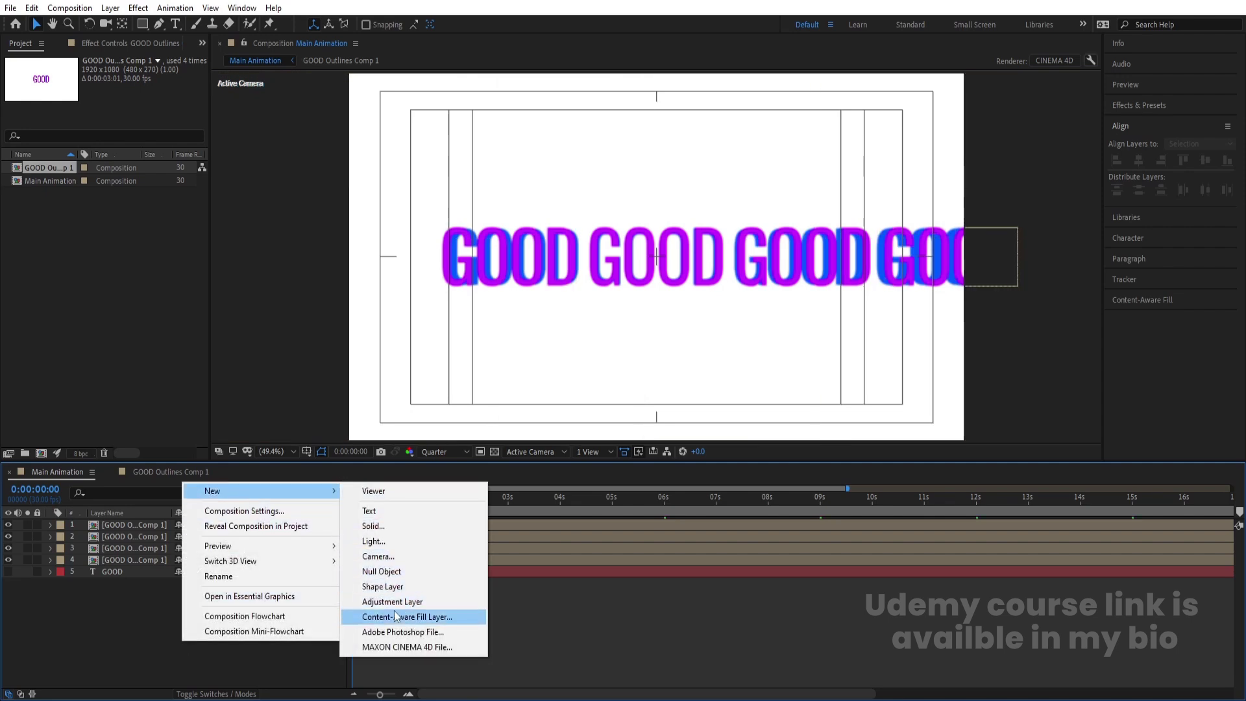
click(389, 556)
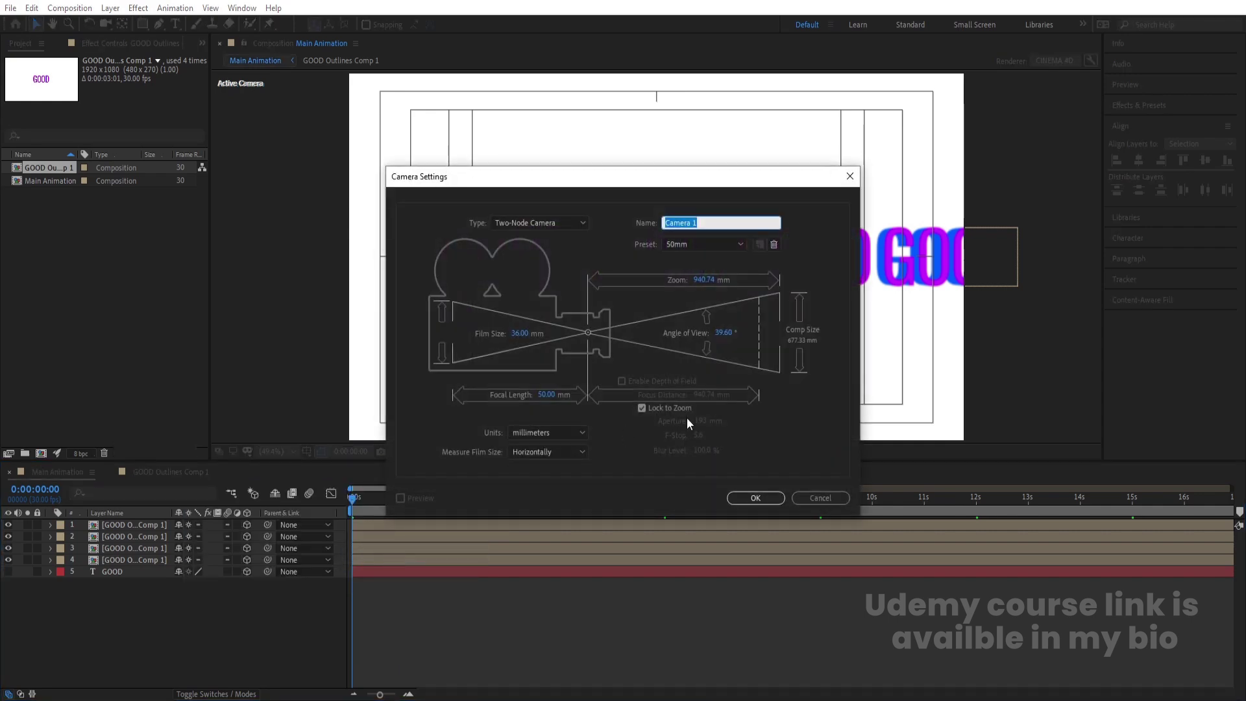
click(753, 498)
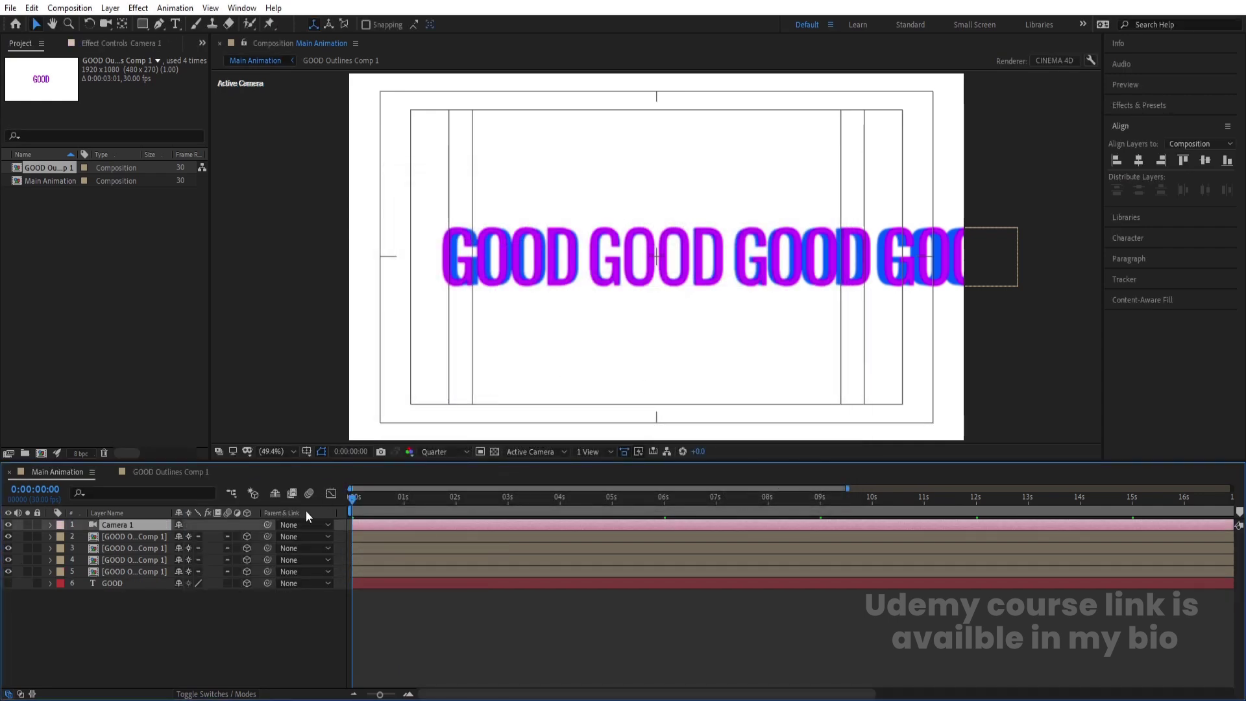
Add a new Null Object and make it a 3D layer
right_click(141, 648)
mouse_move(179, 497)
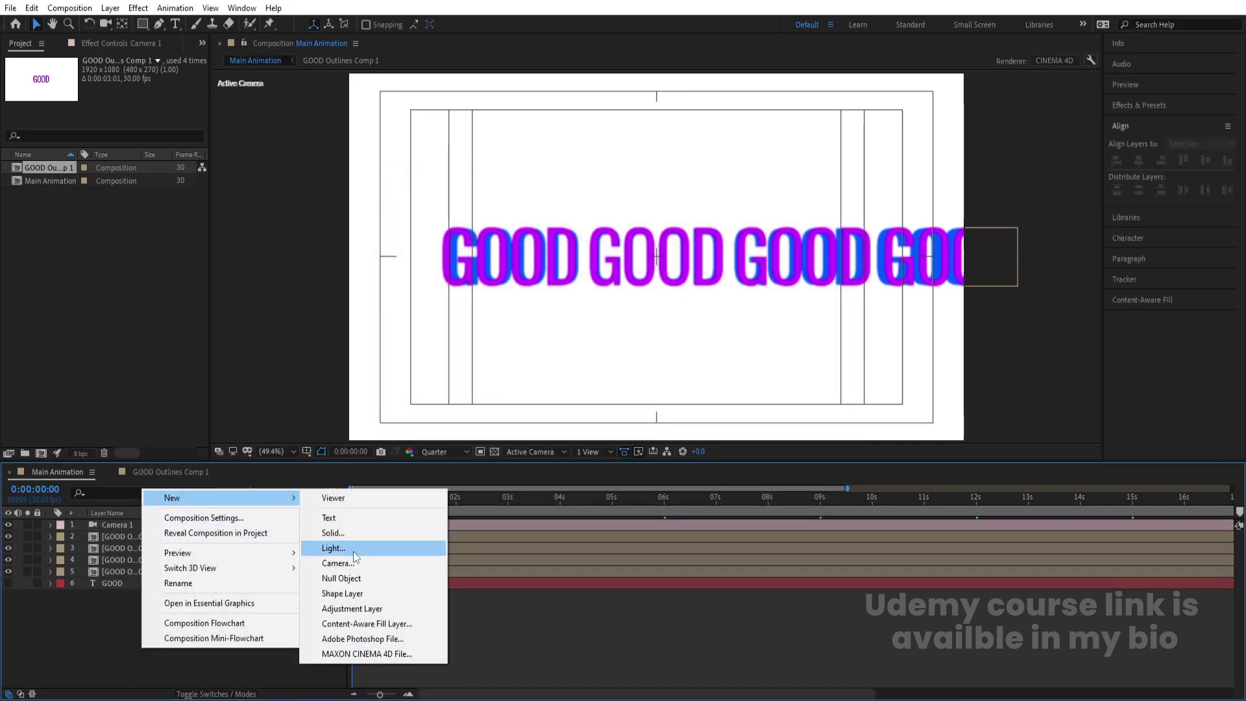
click(342, 578)
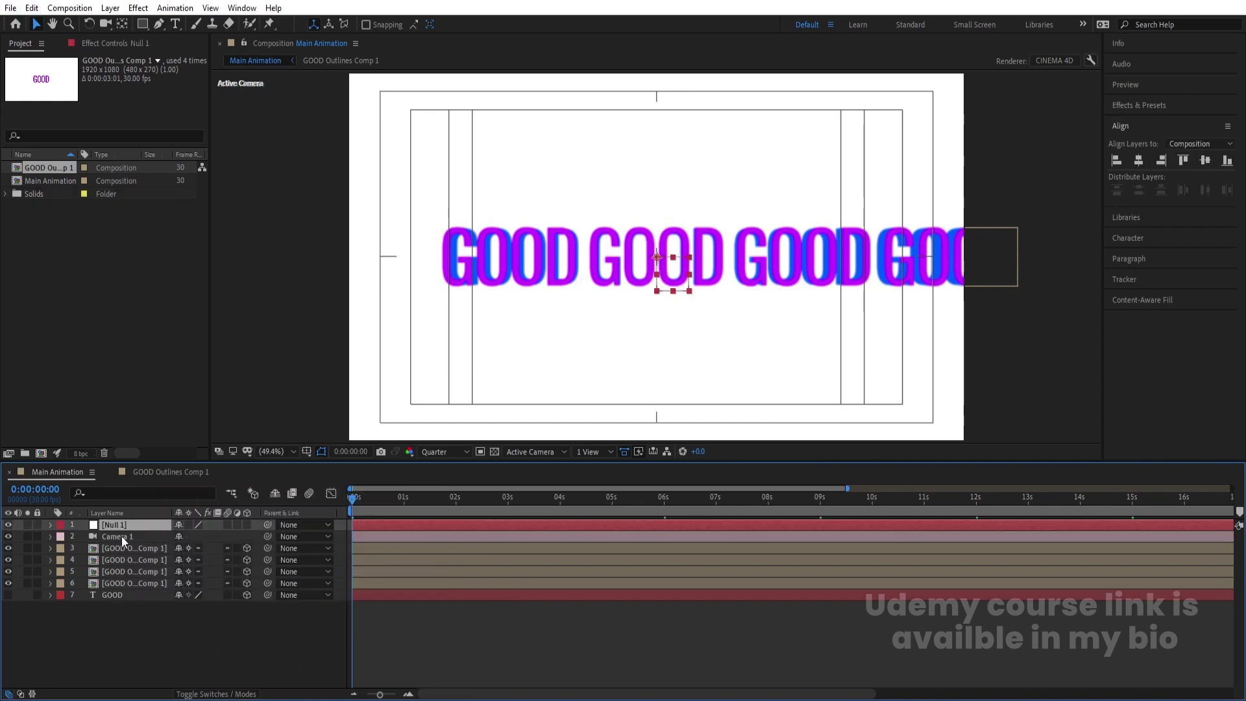
click(247, 524)
Parent Camera 1 to Null 1 and rotate the null 27° on Y
click(133, 539)
drag(267, 536, 128, 528)
click(128, 527)
key(r)
mouse_move(192, 560)
mouse_down()
mouse_move(216, 570)
mouse_move(188, 537)
mouse_move(174, 543)
mouse_move(189, 538)
mouse_up()
Show Null 1's Scale and keep the viewer at Quarter resolution
key(s)
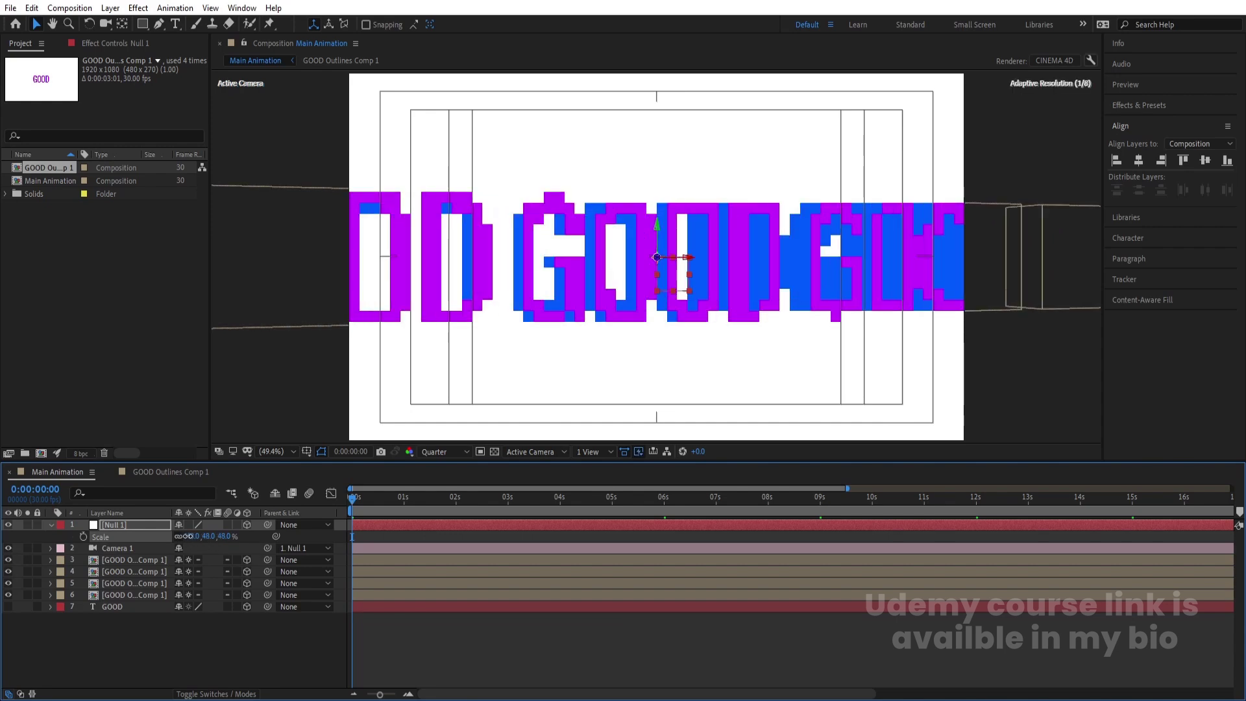
click(451, 451)
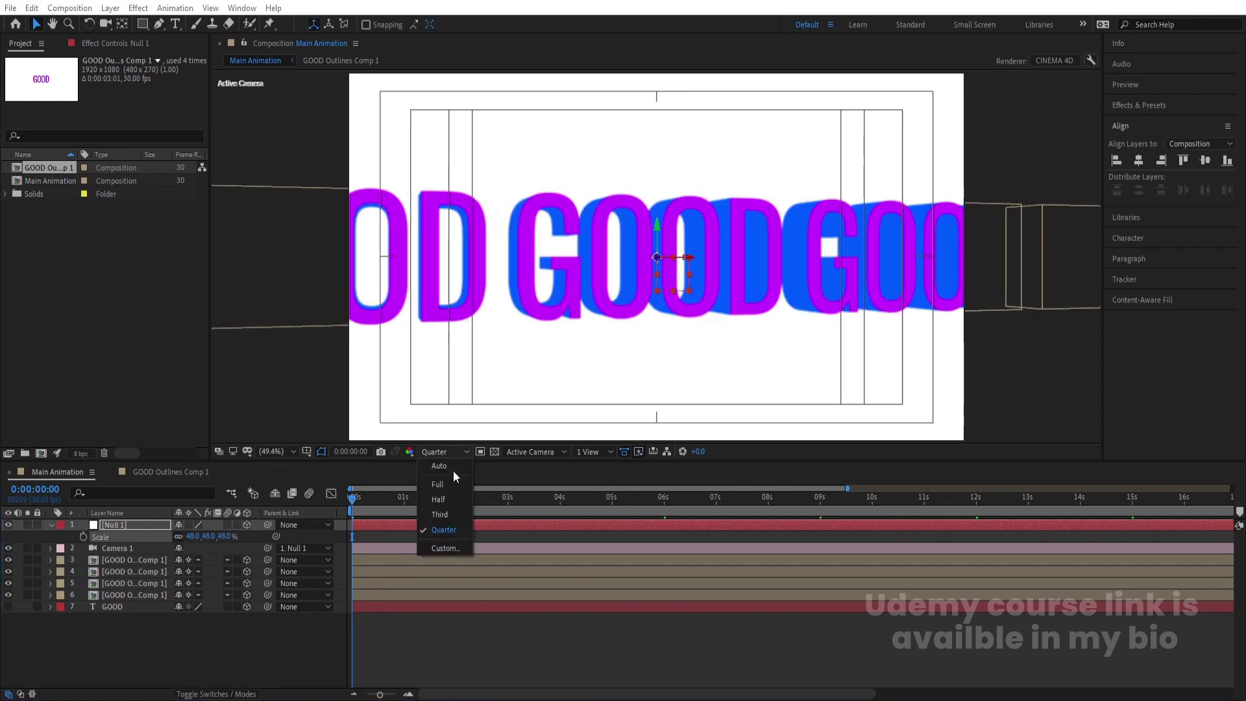
click(455, 524)
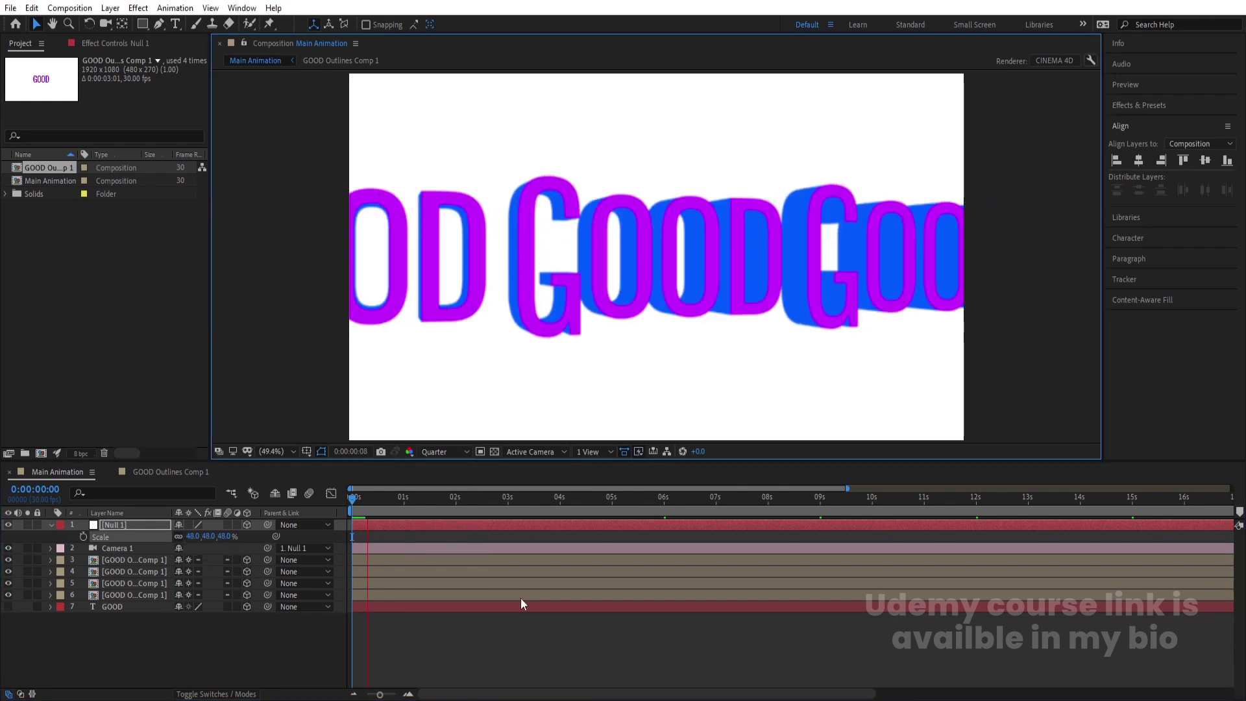
key(space)
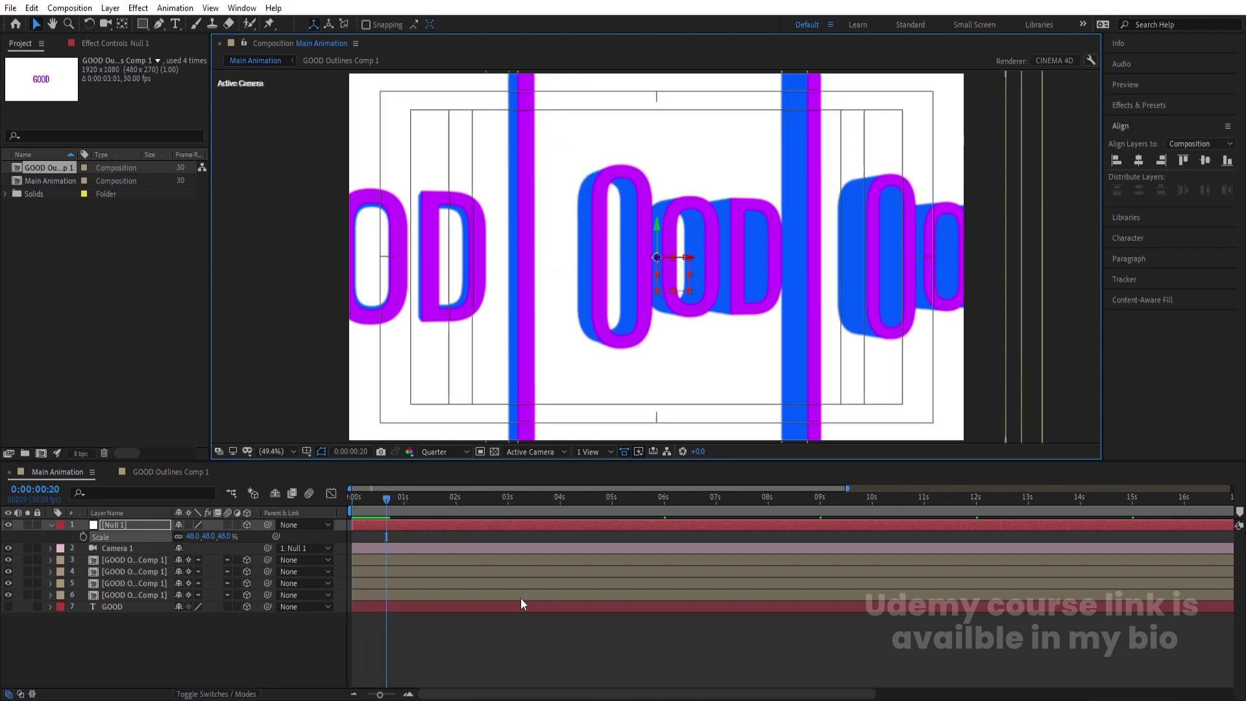
Scrub Null 1's Scale up to 86%, previewing the result in between
drag(196, 537, 212, 536)
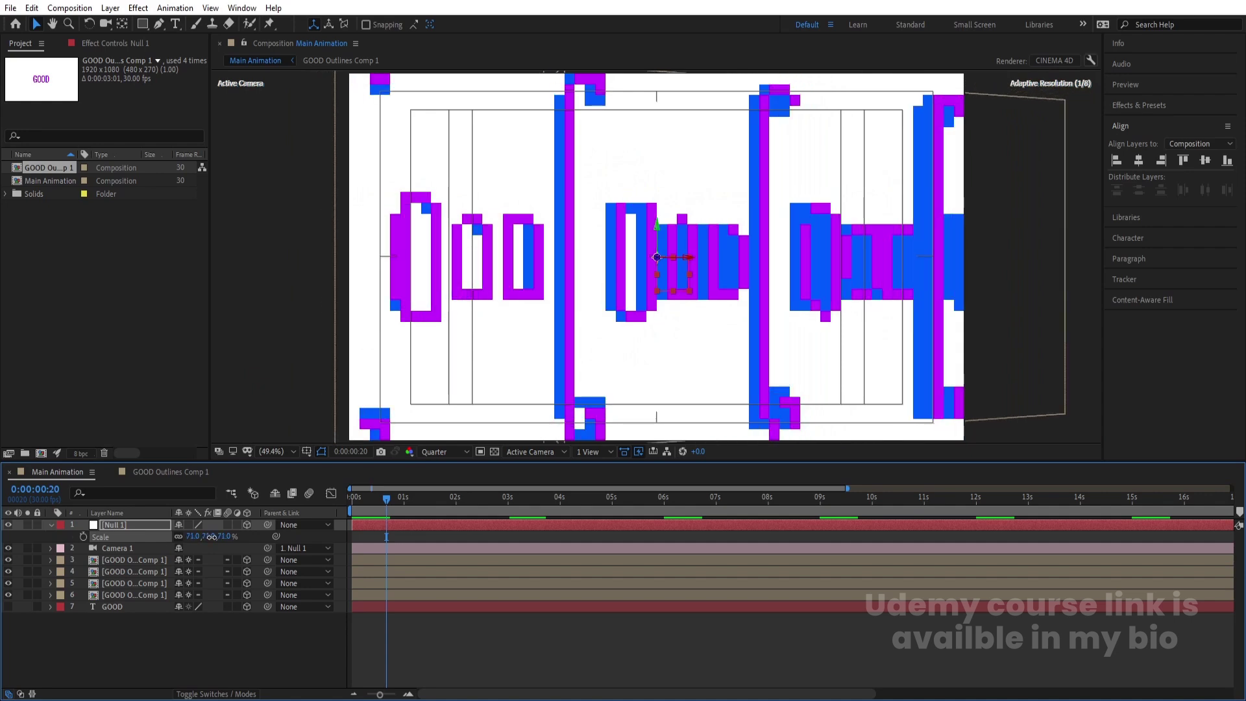
key(space)
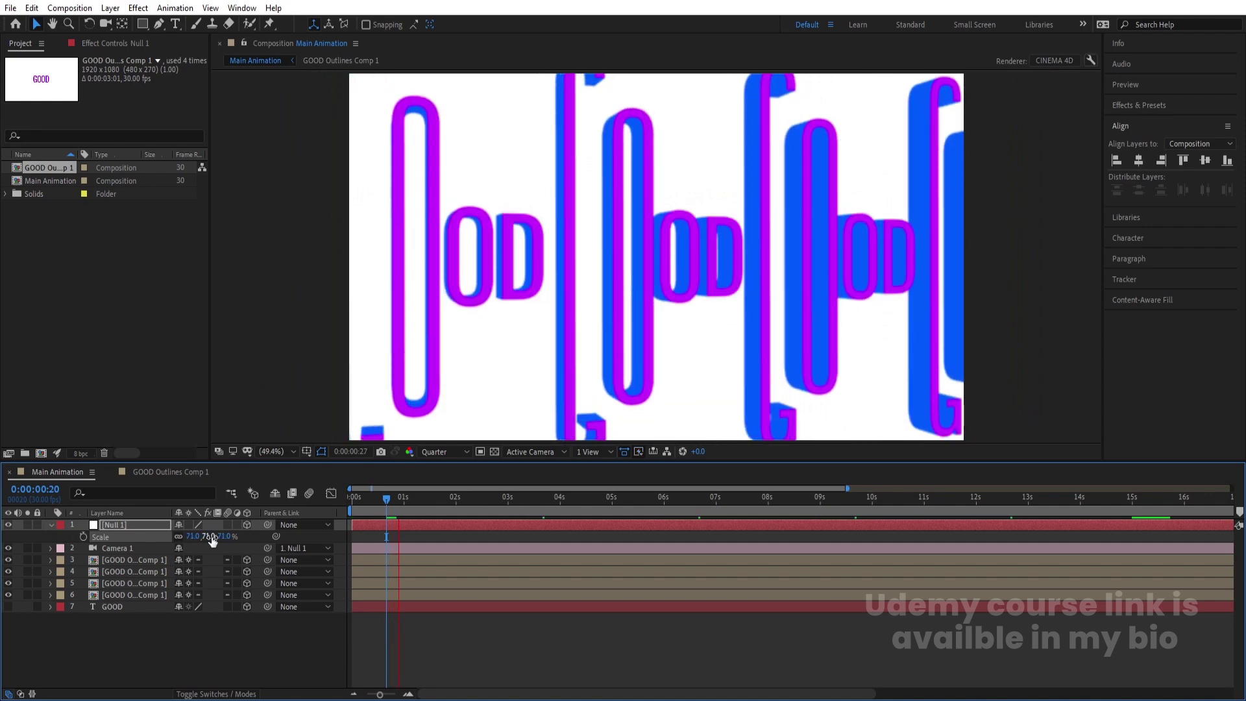
key(space)
drag(195, 538, 204, 538)
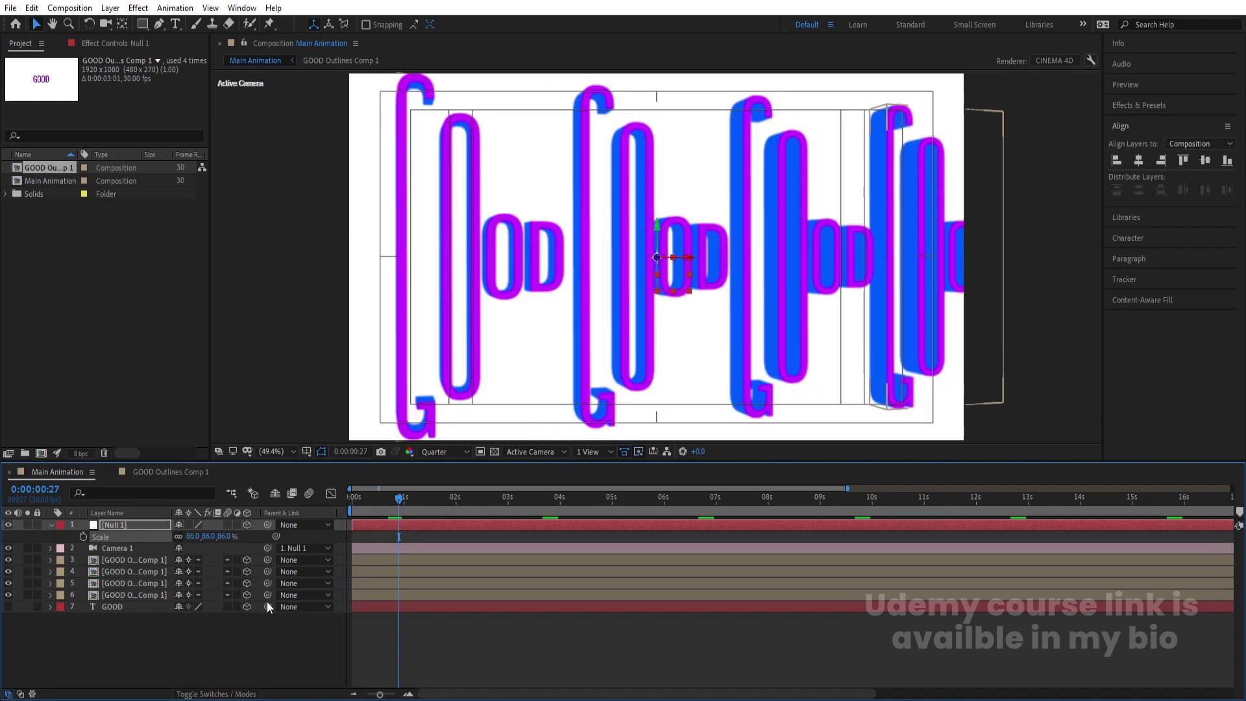
Duplicate the leftmost GOOD copy and place the duplicate at X 40
click(352, 499)
click(457, 274)
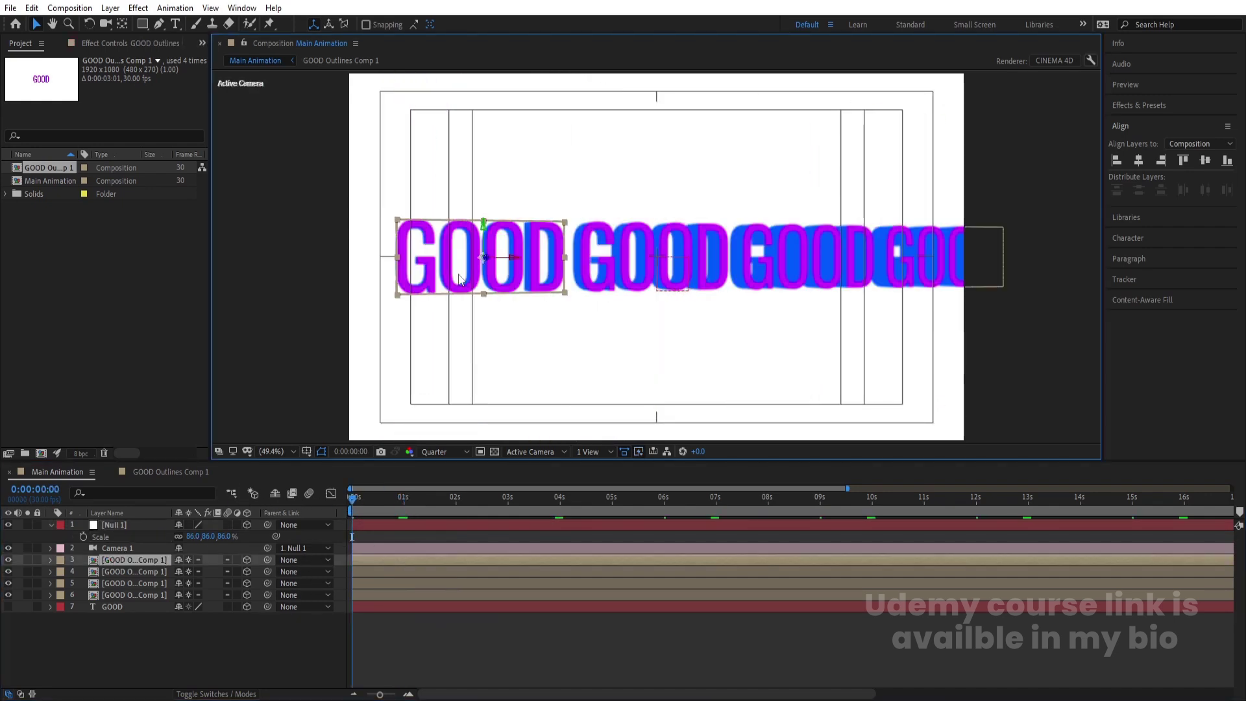
key(ctrl+d)
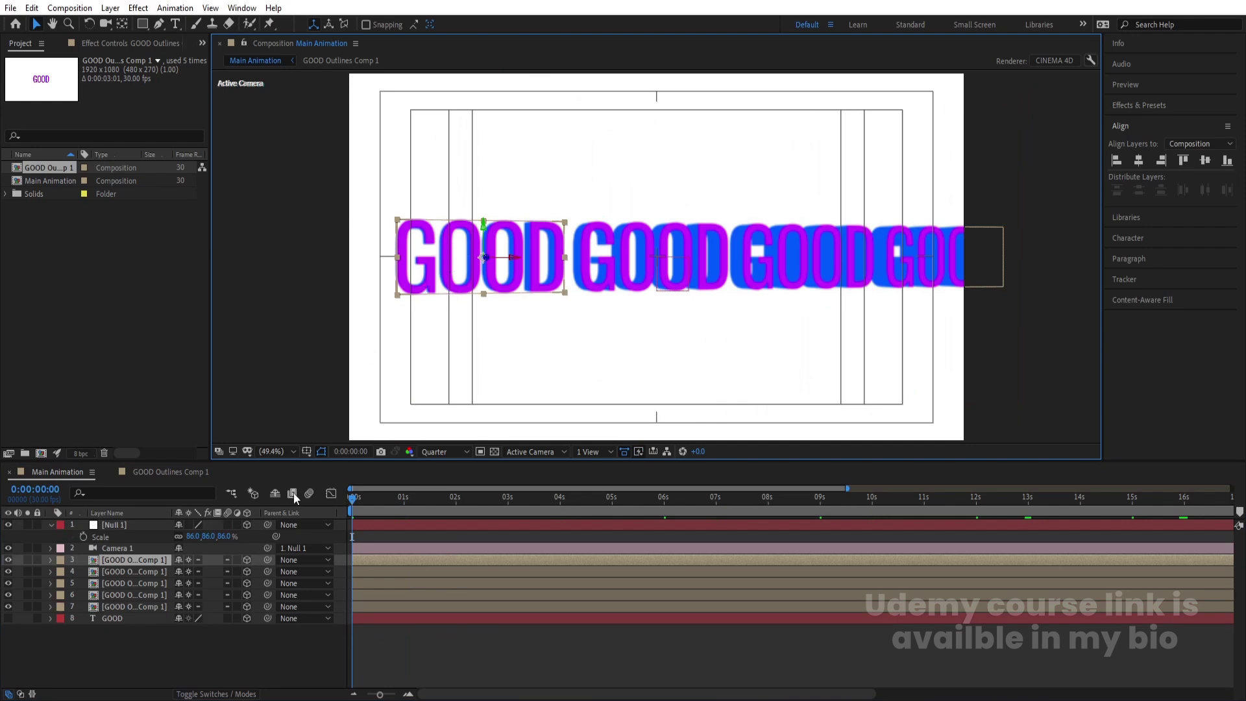
key(p)
click(187, 572)
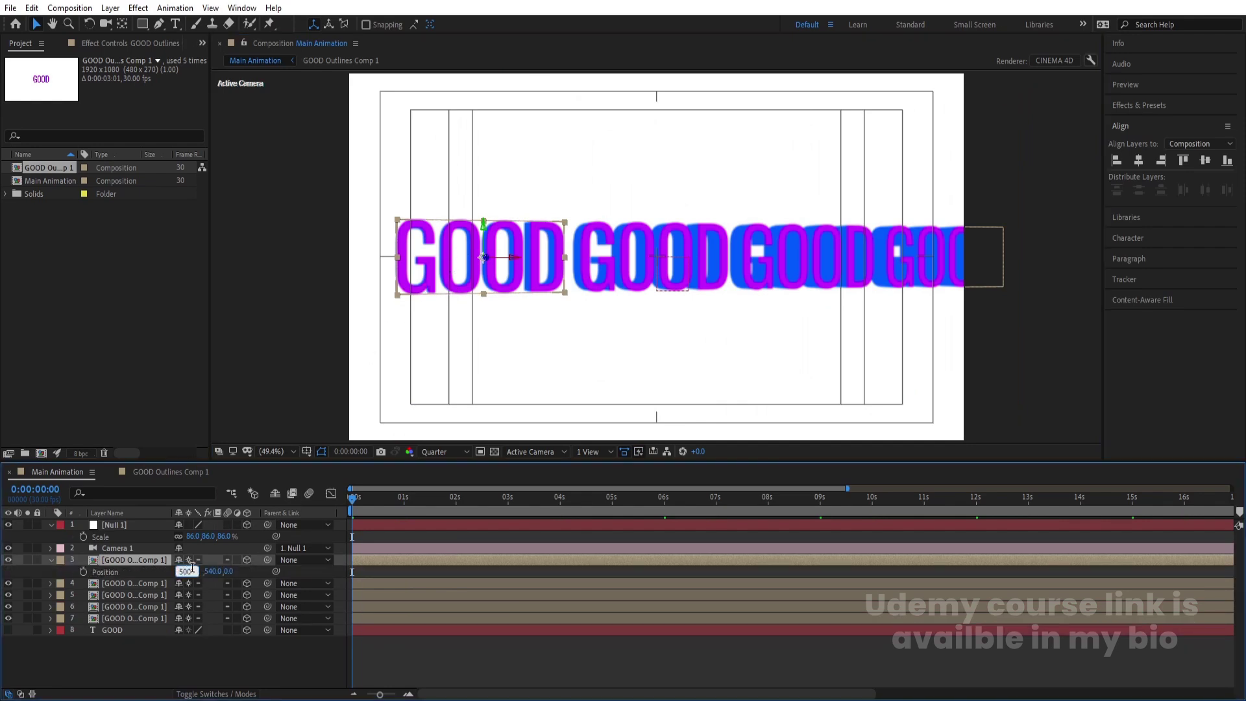
text(-460)
key(Return)
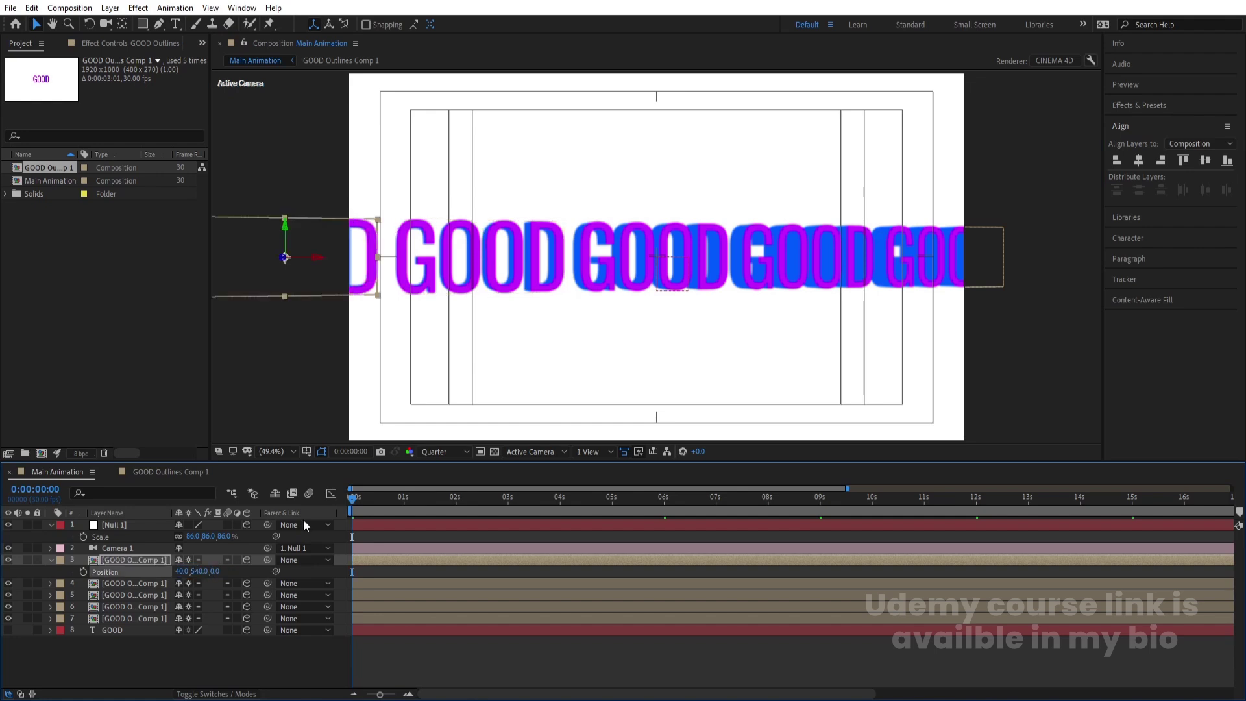
Duplicate the rightmost GOOD copy and place the new copy at X 2340
click(910, 250)
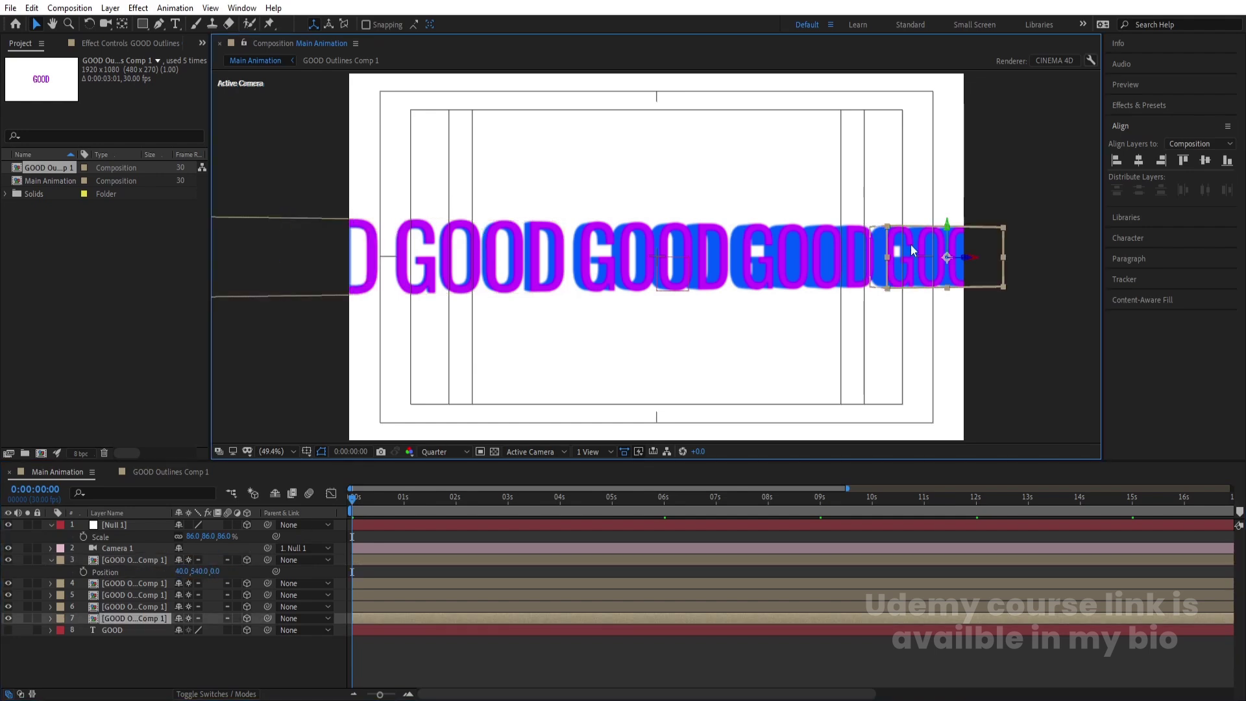
key(ctrl+d)
click(112, 630)
key(p)
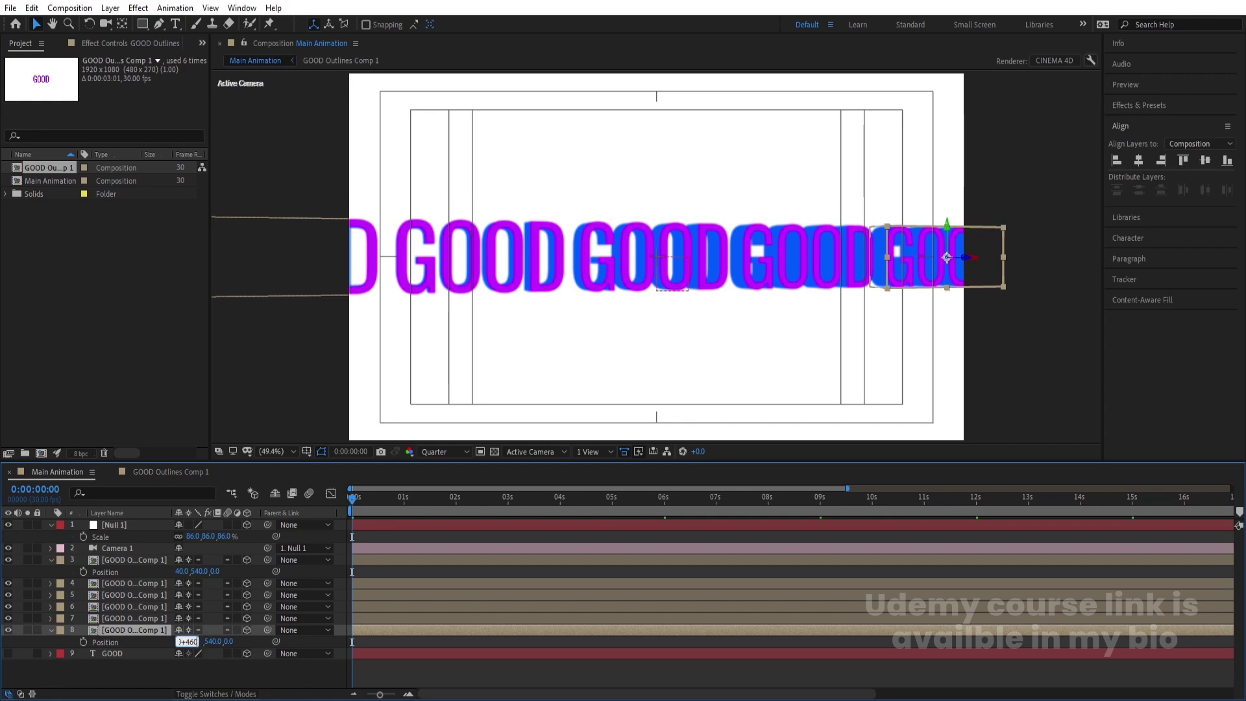
key(Return)
key(F2)
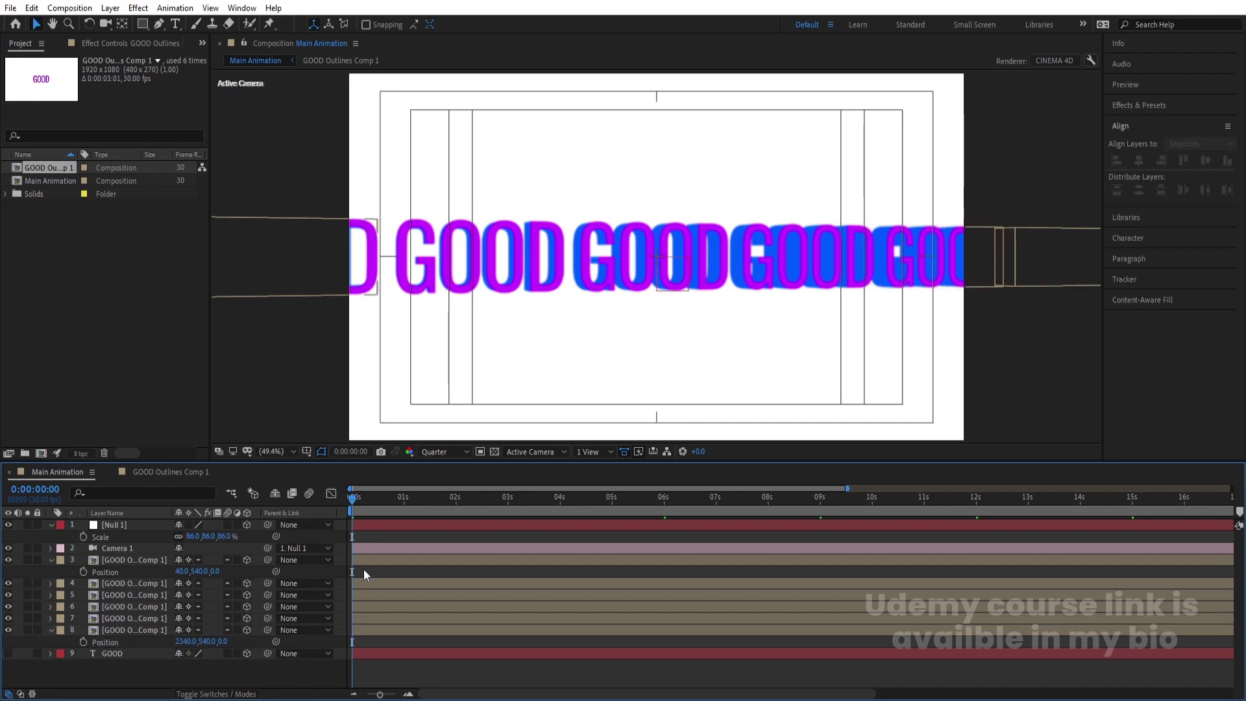
Trim the second to sixth GOOD layers to start at 10f, 20f, 1s, 01:10f and 01:20f
key(u)
key(u)
key(equal)
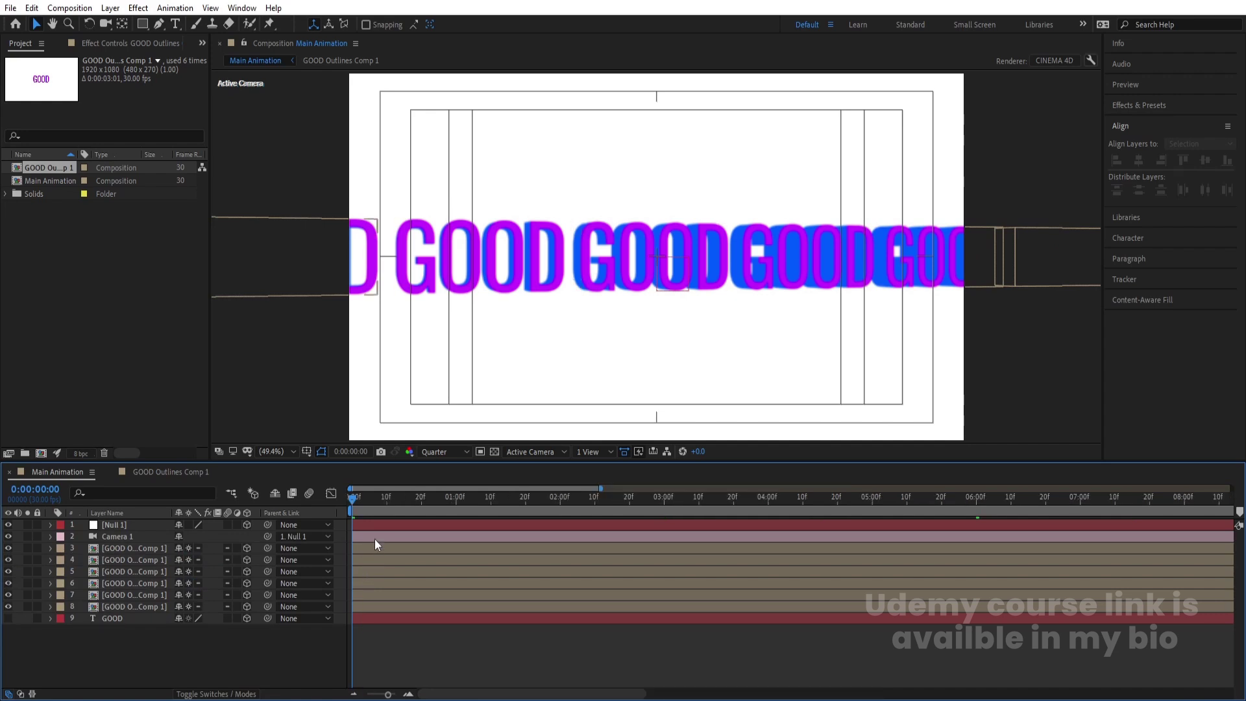
click(385, 503)
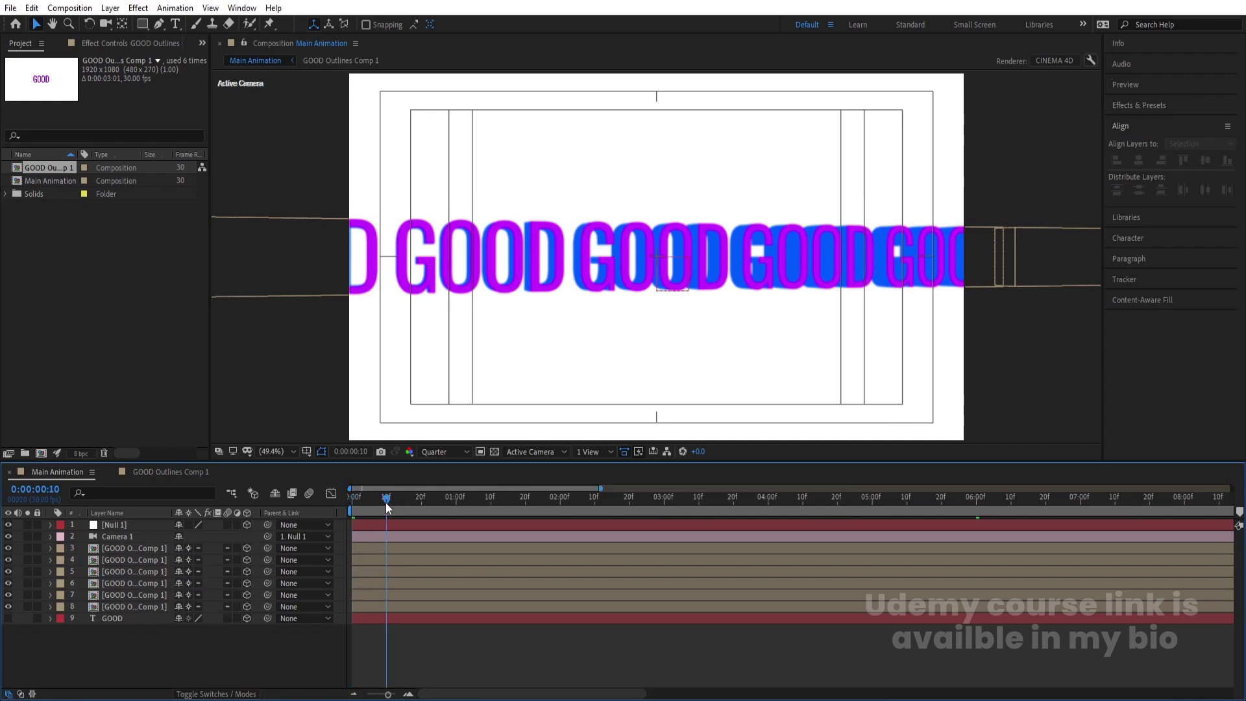
click(131, 561)
key(bracketleft)
click(419, 502)
click(419, 570)
key(bracketleft)
click(456, 502)
click(451, 583)
key(bracketleft)
click(493, 500)
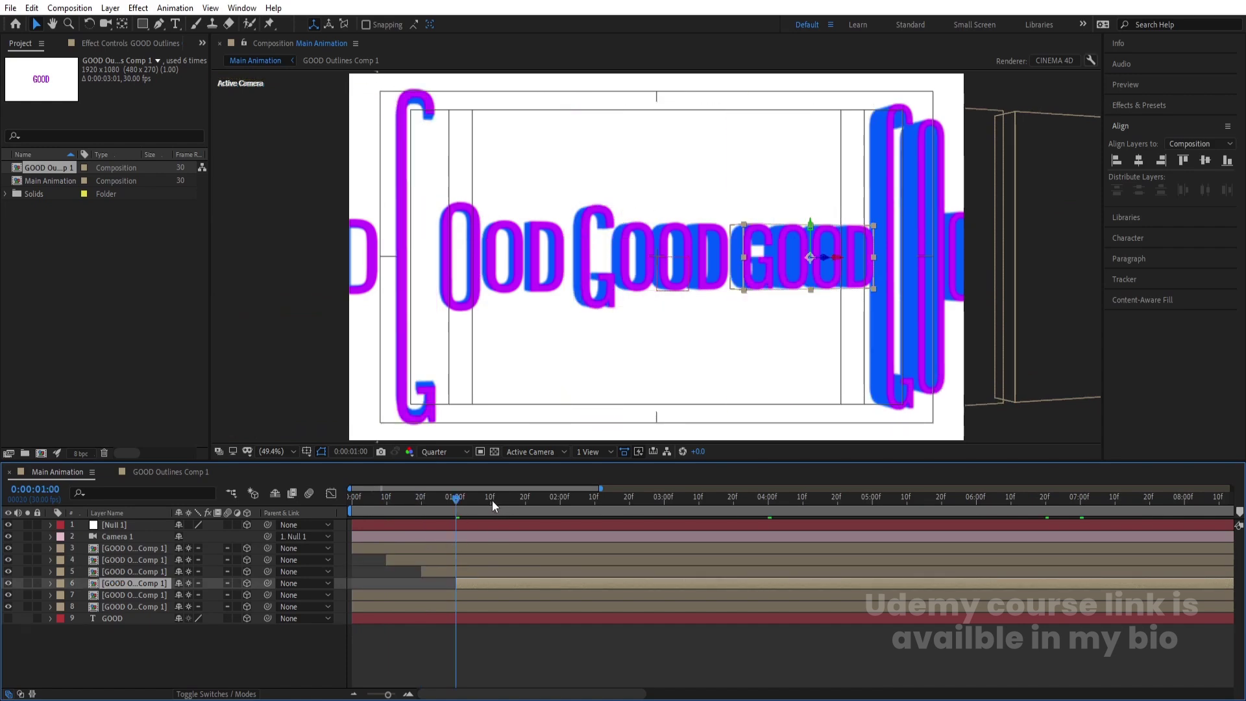
click(493, 596)
key(bracketleft)
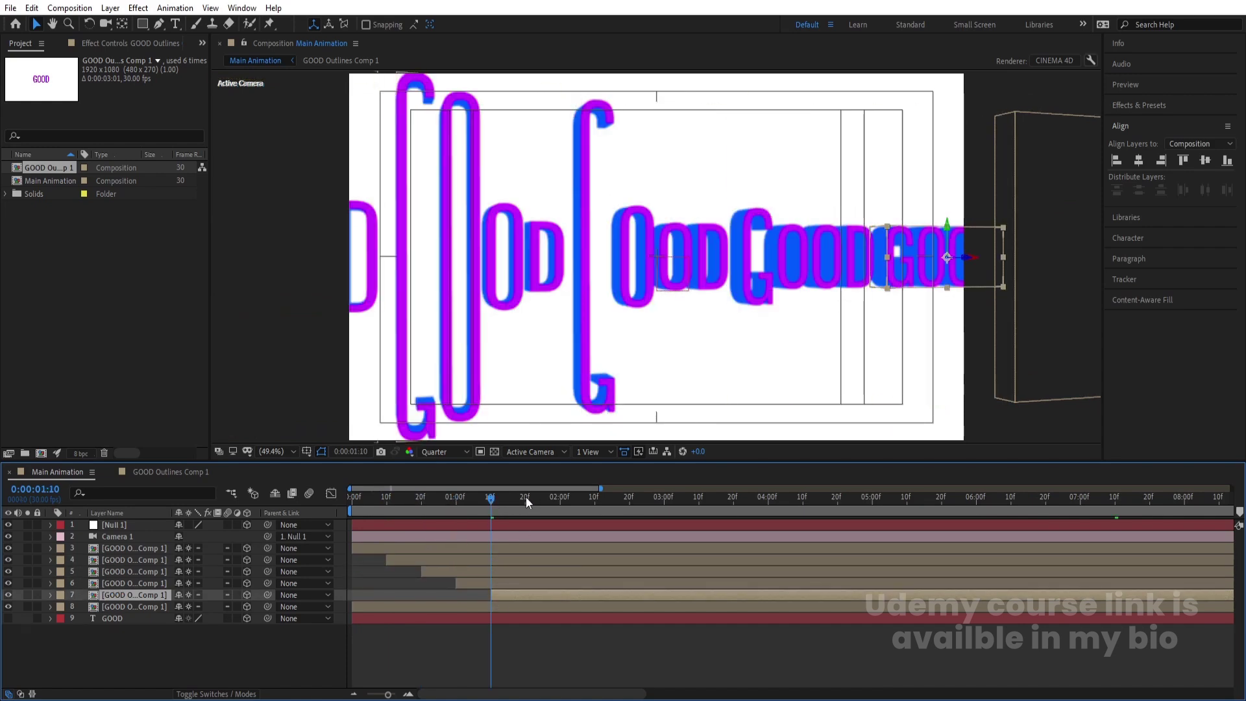
click(526, 497)
click(531, 610)
key(bracketleft)
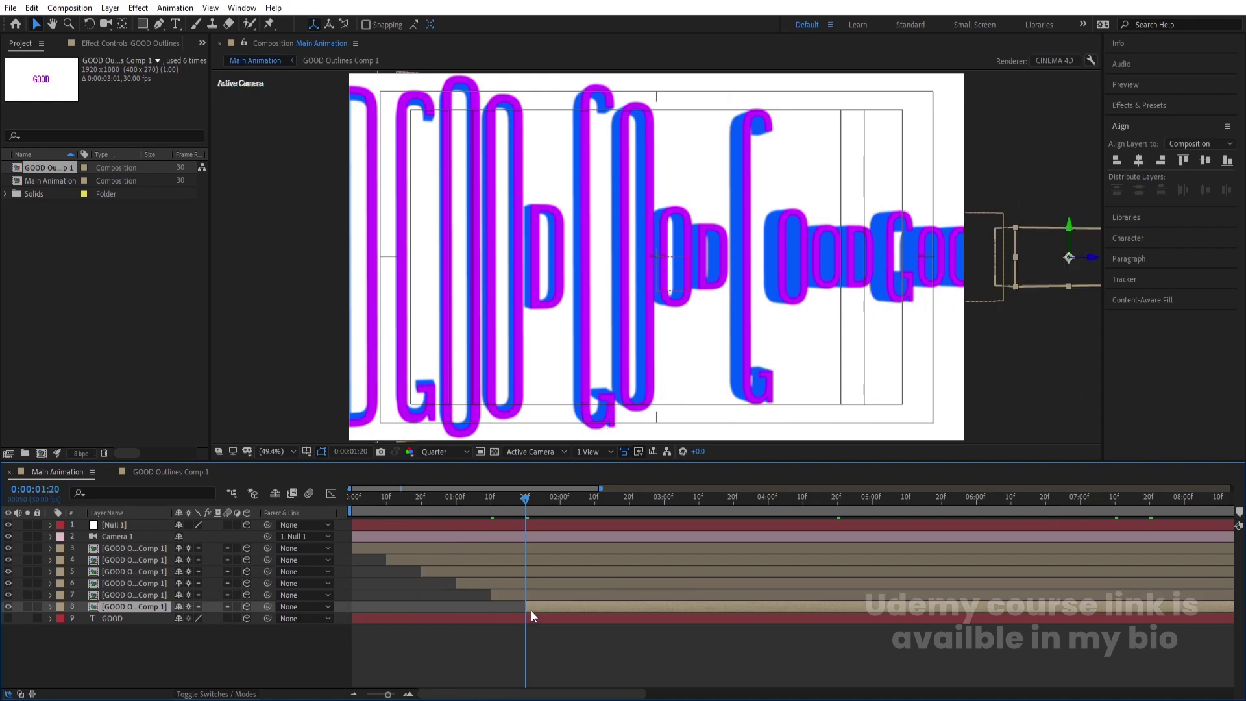
Slide all six GOOD layers earlier toward 0f and preview the stagger
shift+click(533, 547)
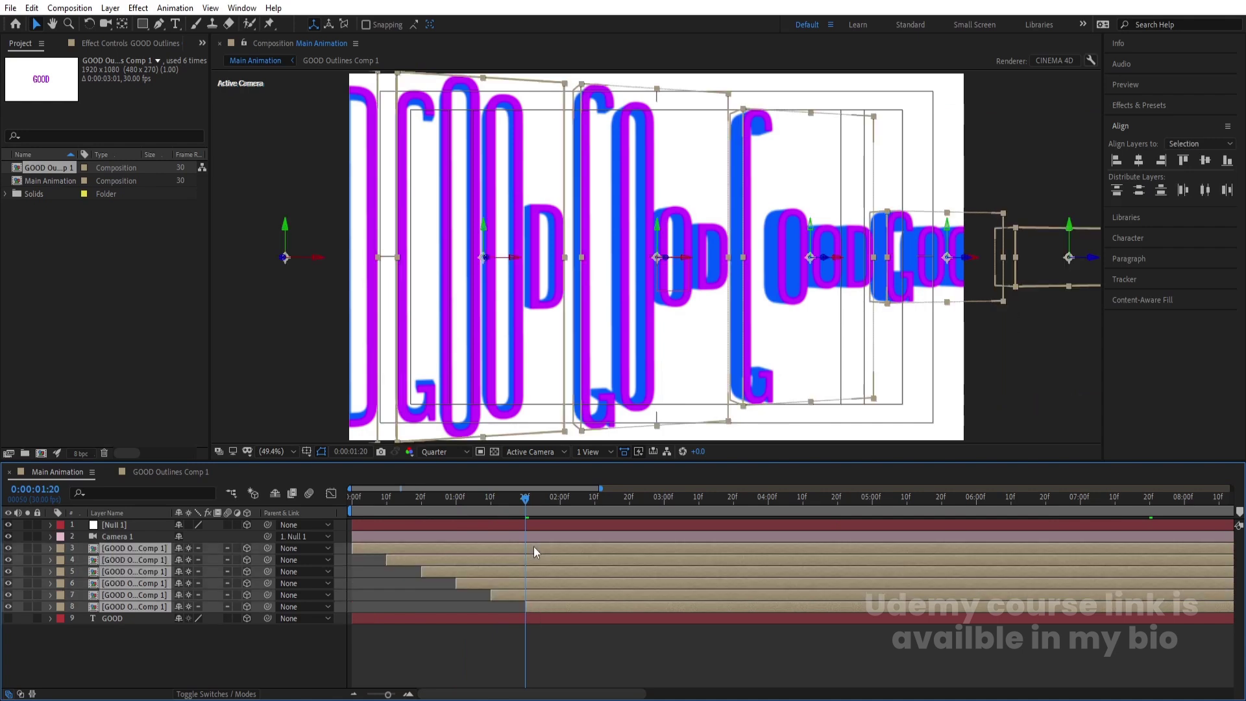
drag(534, 547, 321, 497)
key(ctrl+shift+a)
key(space)
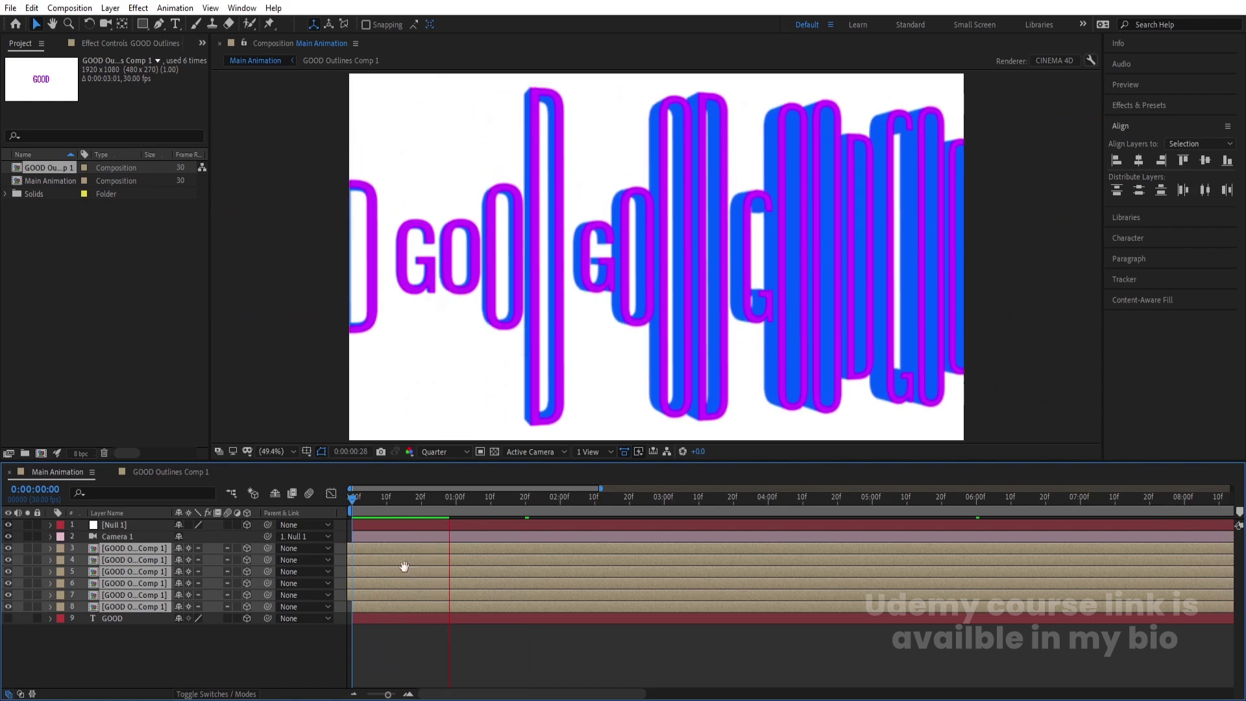
key(space)
Undo the stagger change and preview the animation from the start
click(404, 571)
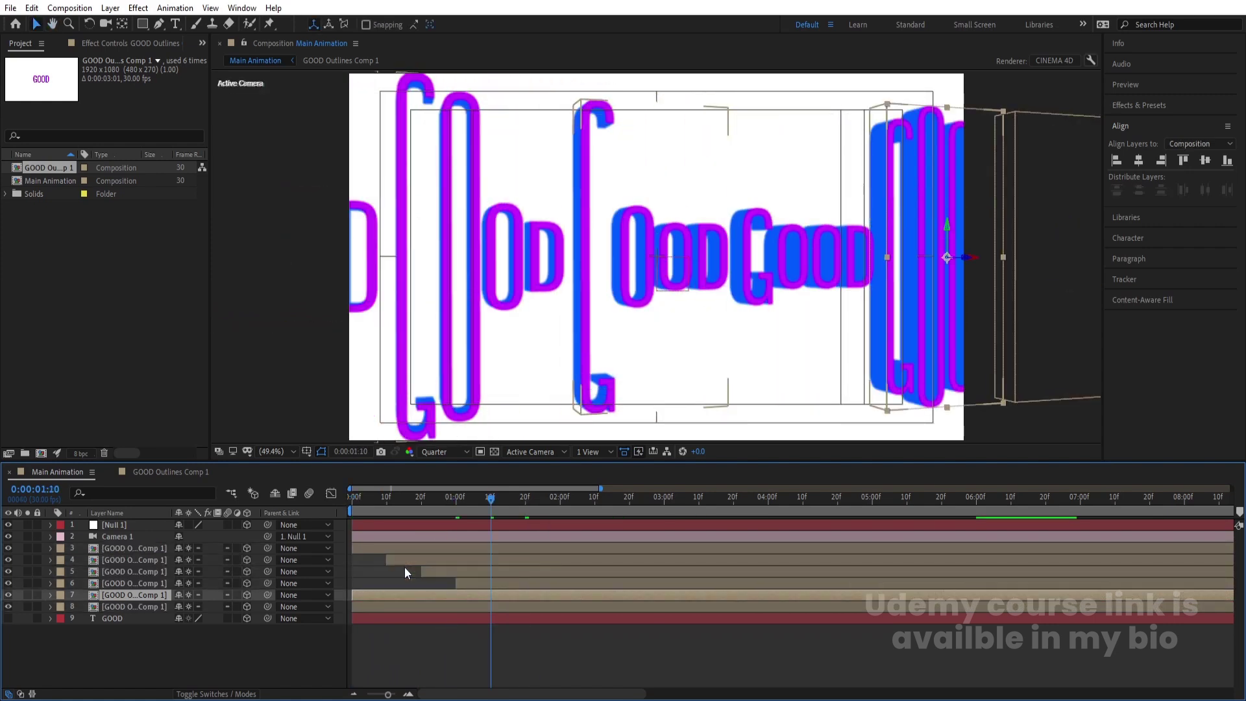
key(ctrl+z)
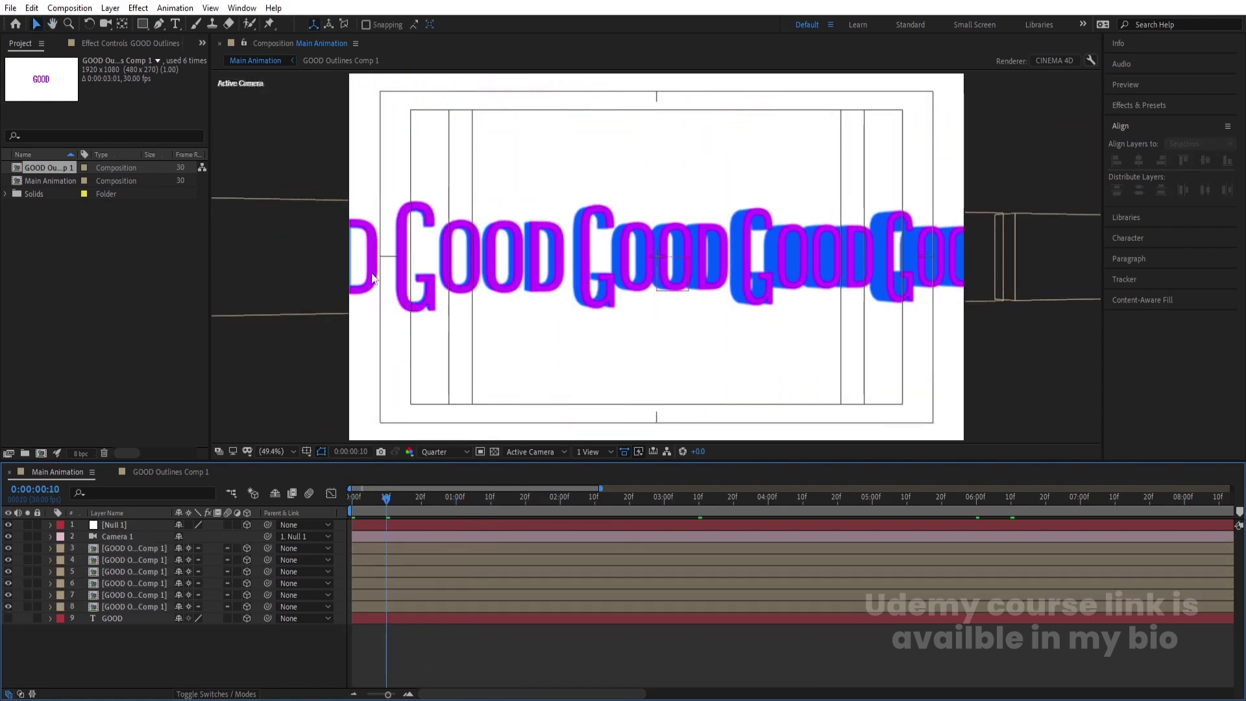
click(353, 260)
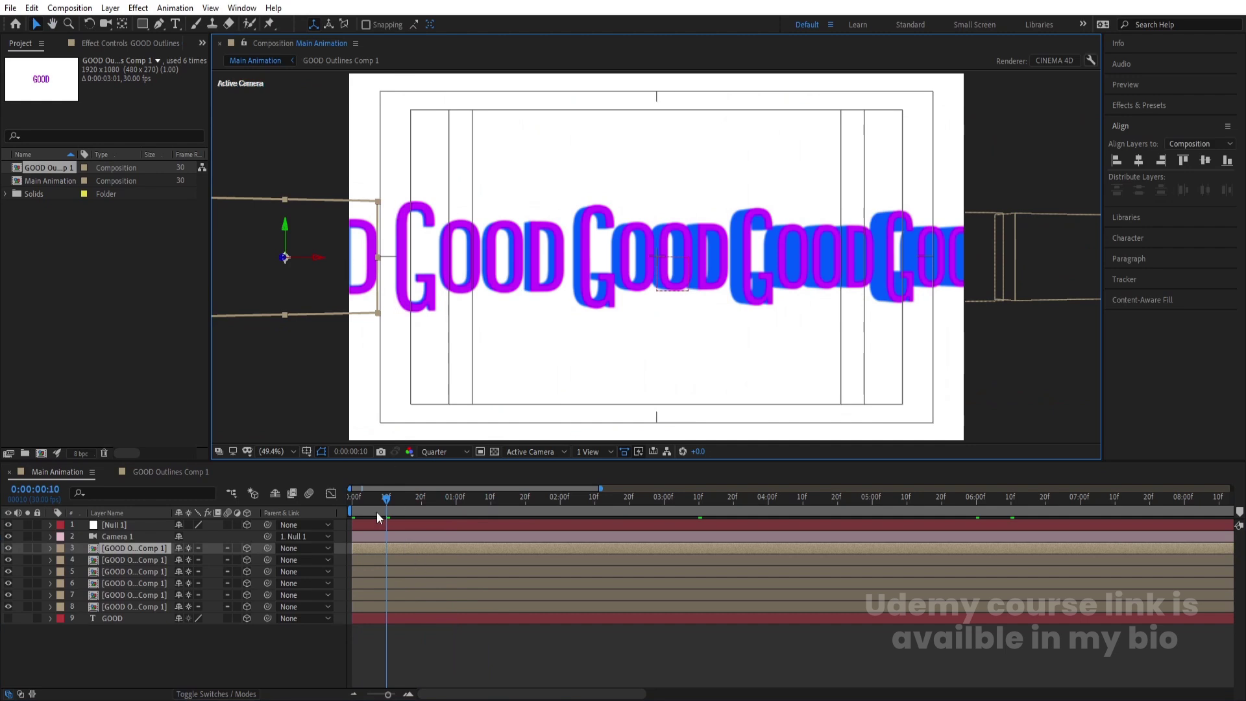
click(322, 492)
key(space)
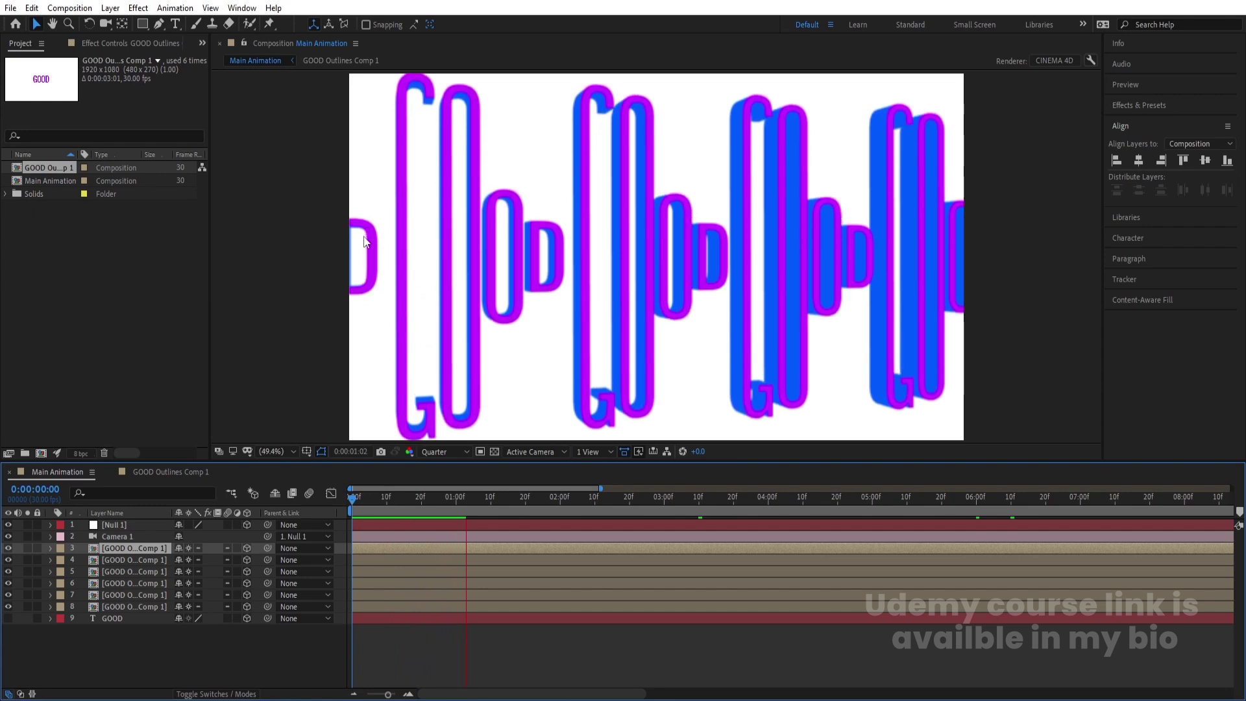
key(space)
Trim the second to sixth GOOD layers to start at 1, 2, 3, 4 and 5 seconds
click(416, 227)
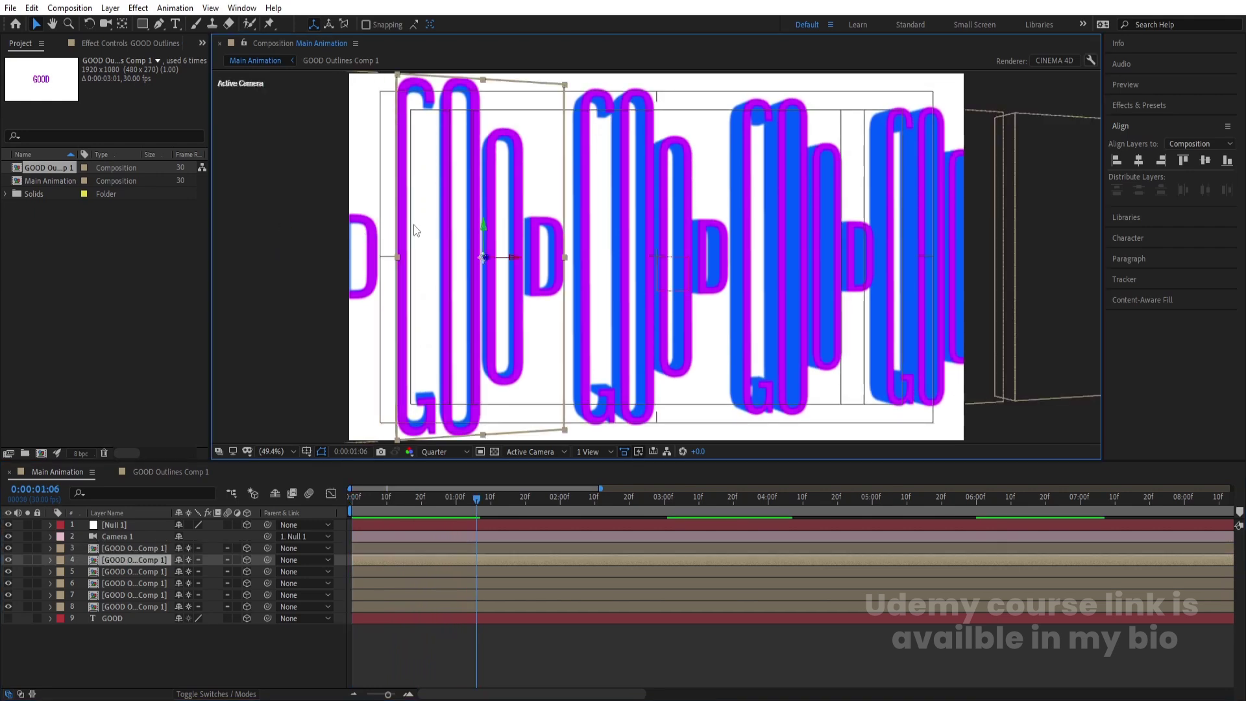
click(457, 497)
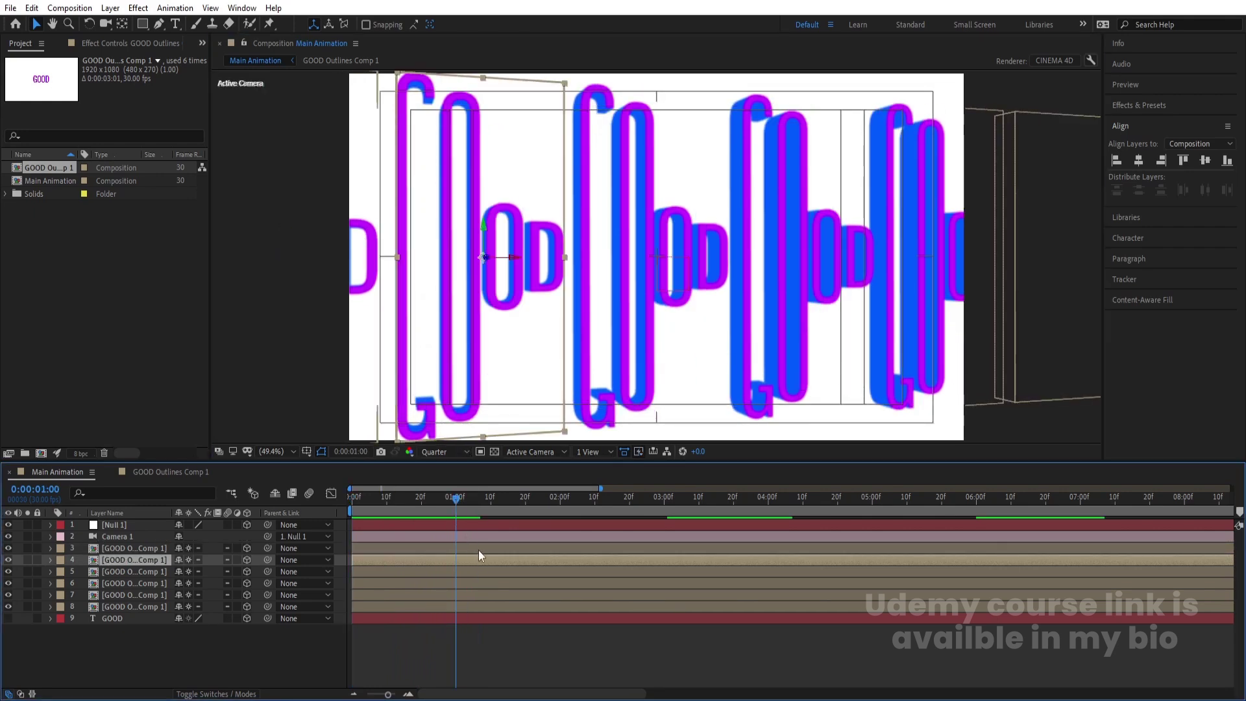
key([)
click(561, 497)
click(557, 573)
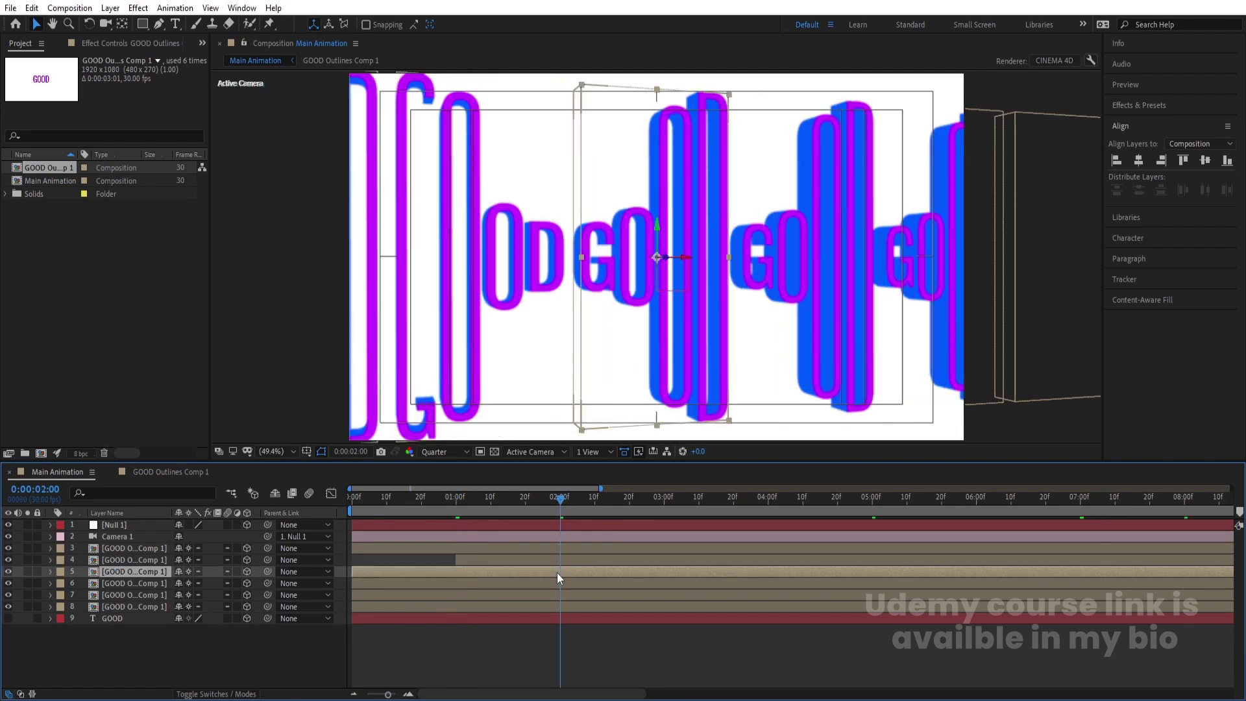
key([)
click(664, 497)
click(652, 583)
key([)
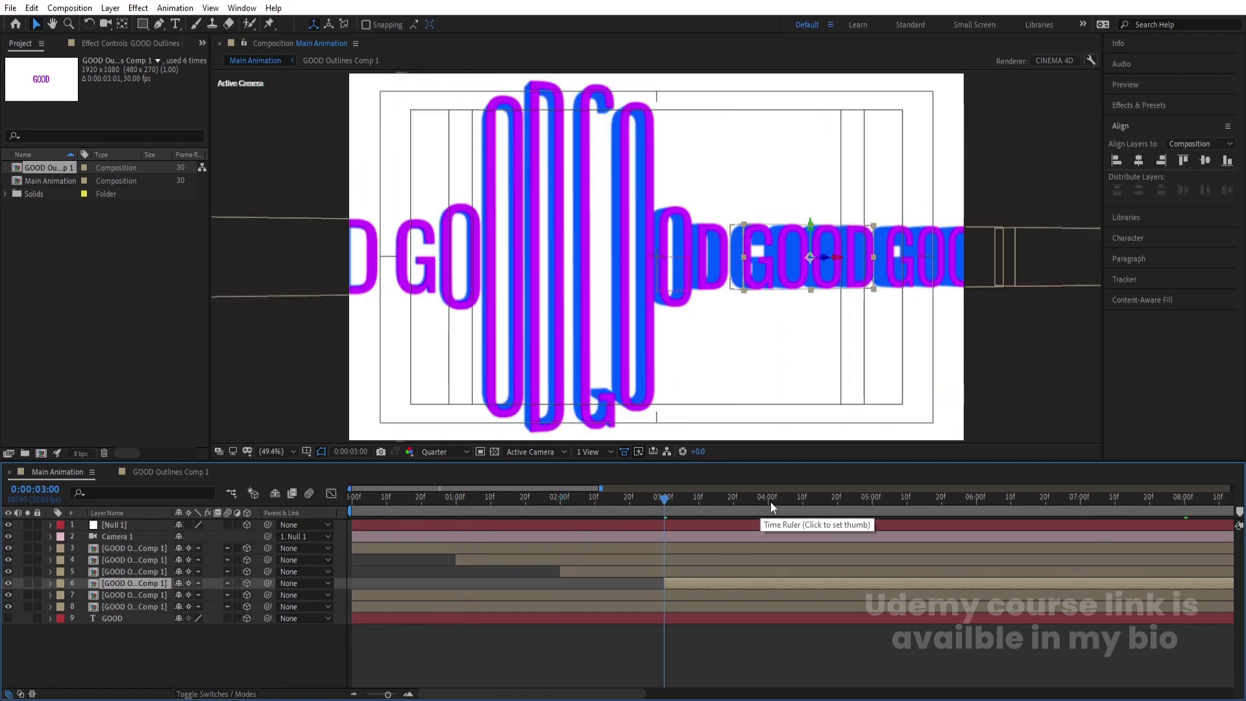
click(770, 502)
click(771, 594)
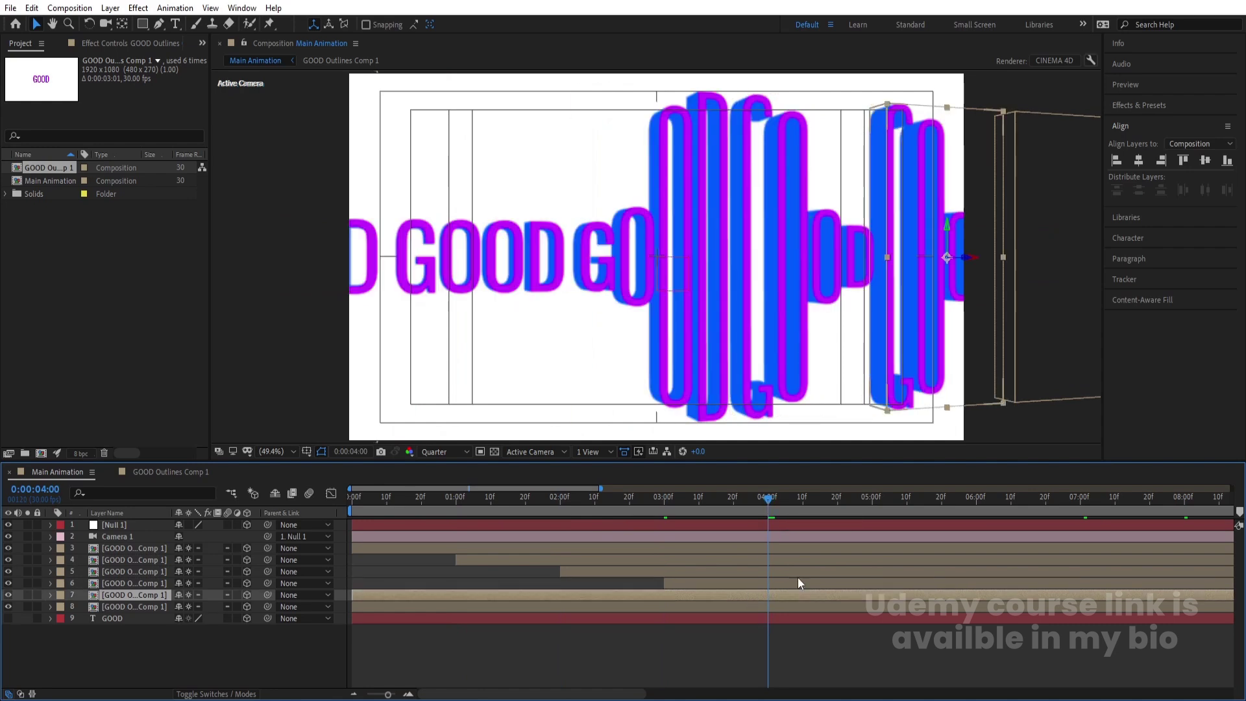
key([)
click(872, 497)
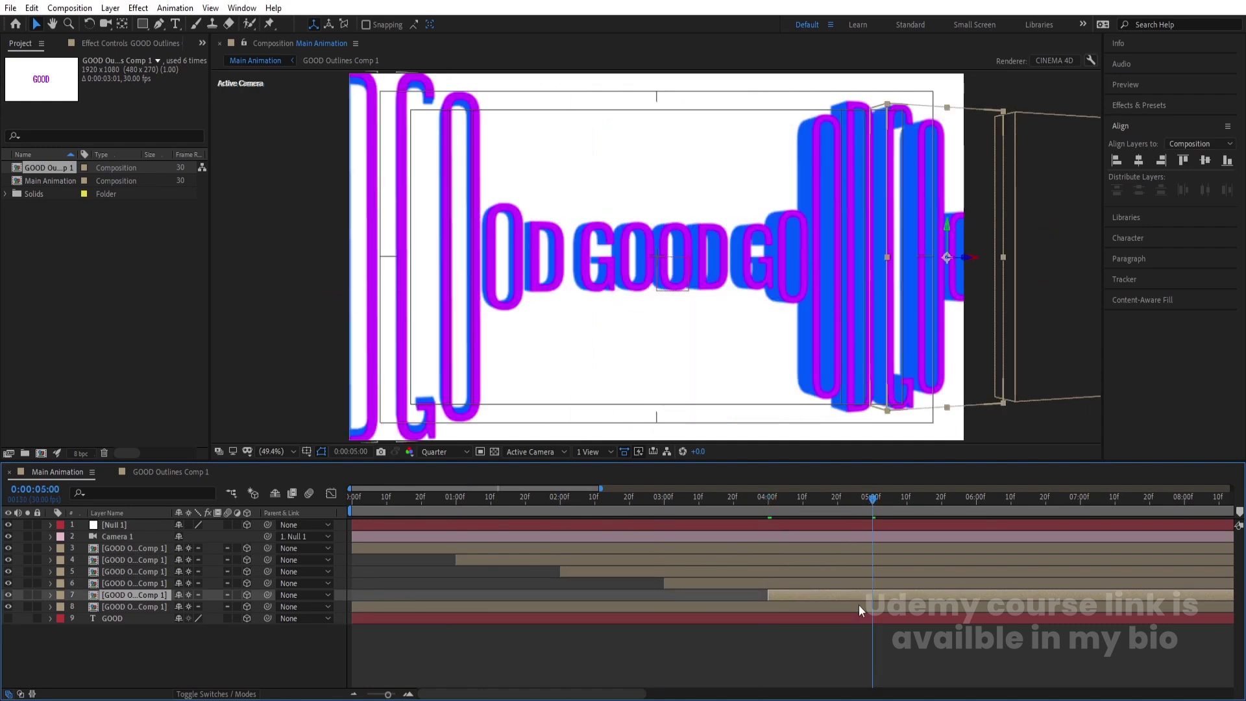
click(857, 605)
key(minus)
key([)
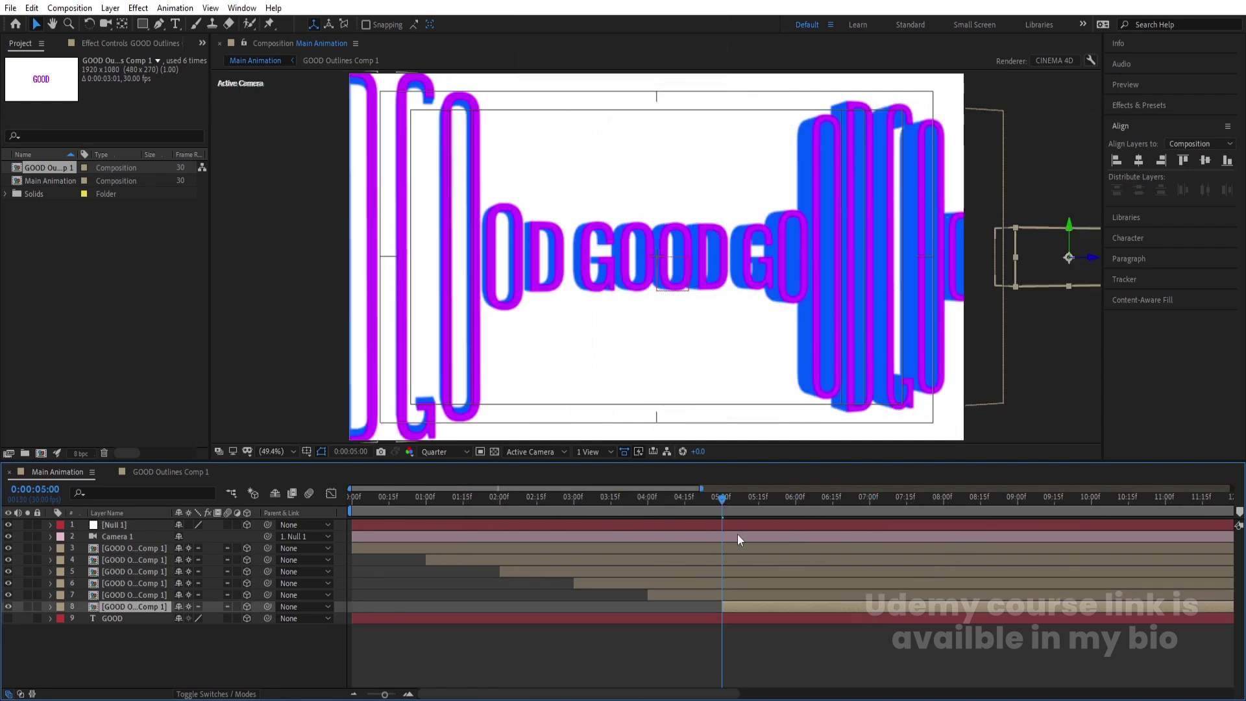
Set the six GOOD layers' in-points to 5 seconds, slide them back to 0:00, and preview the wave
key(space)
key(space)
shift+click(707, 548)
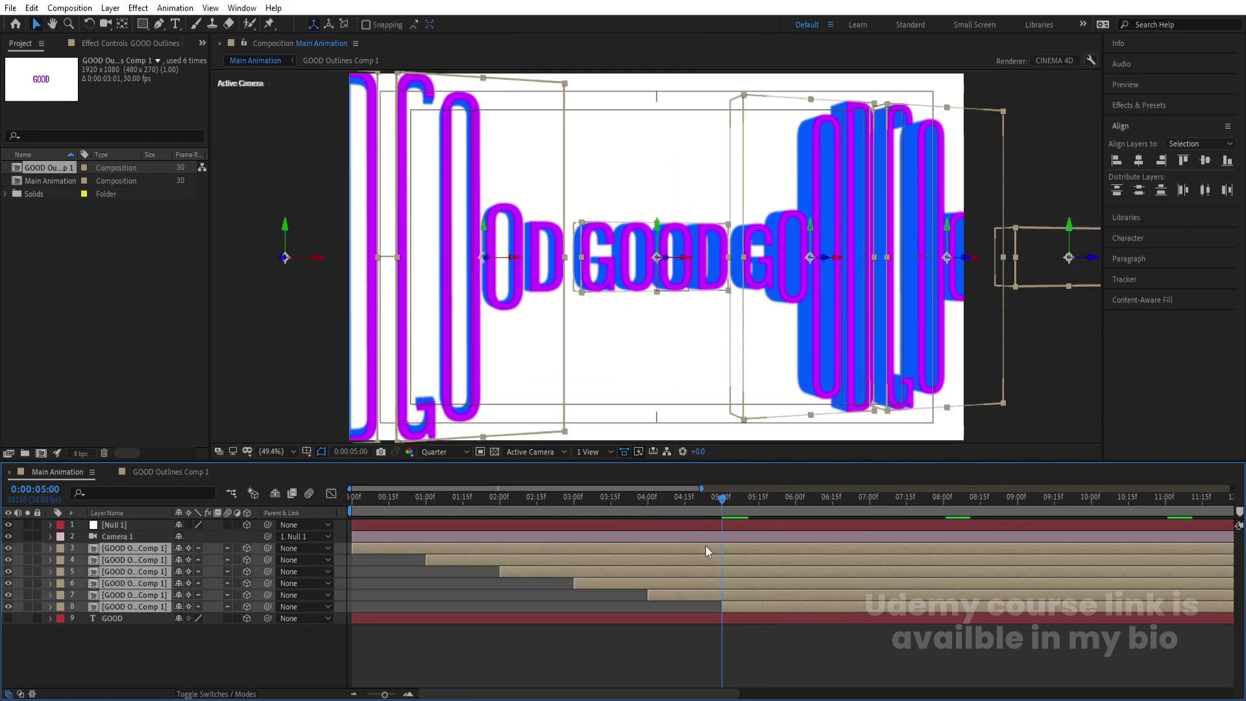
key(bracketleft)
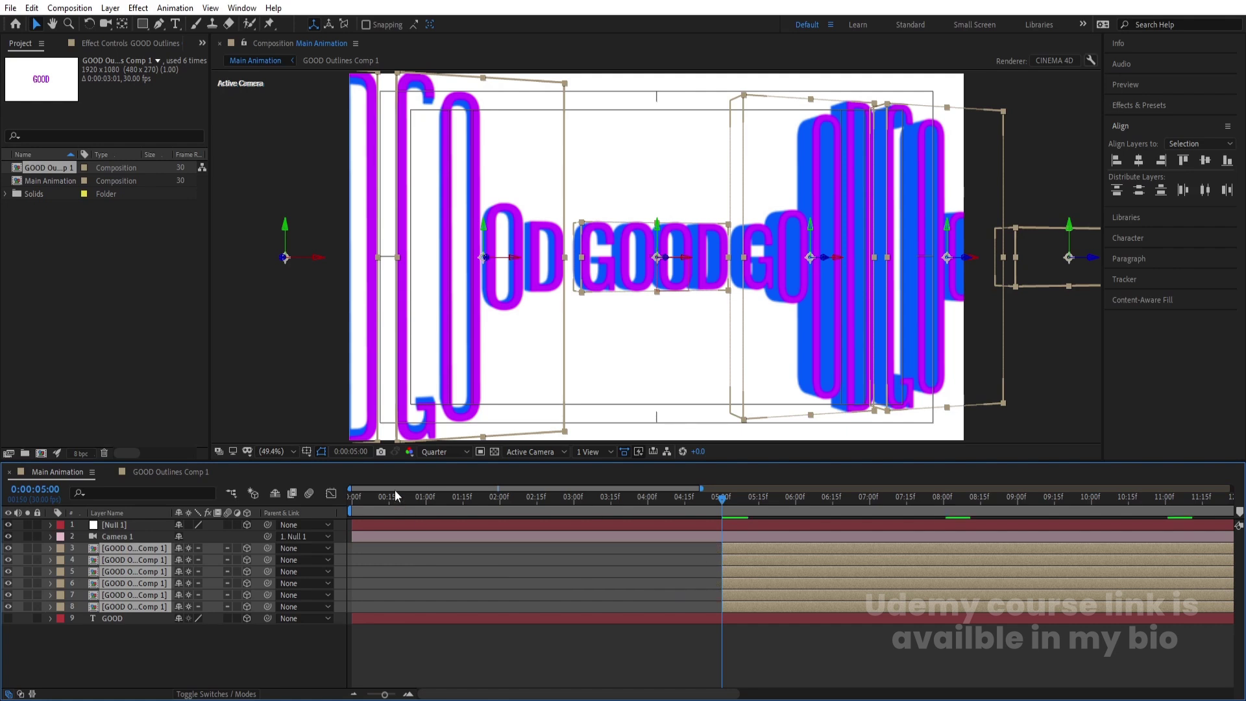
drag(371, 492, 259, 496)
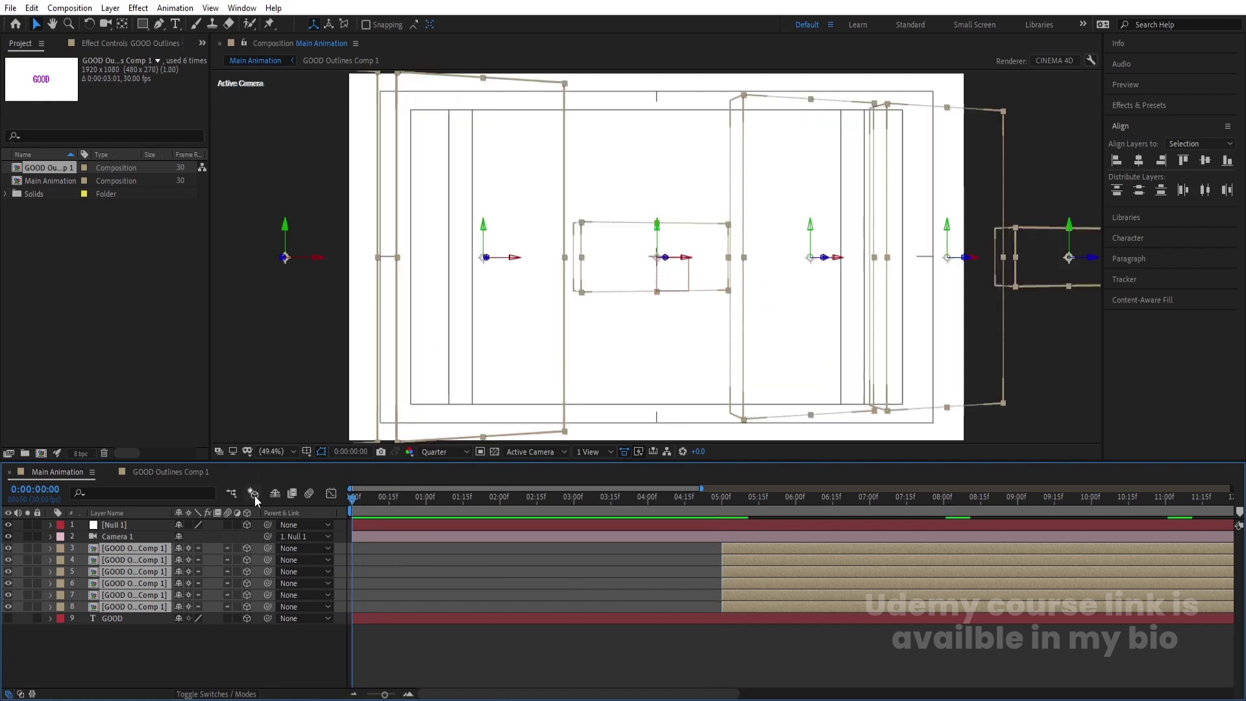
key(bracketleft)
key(space)
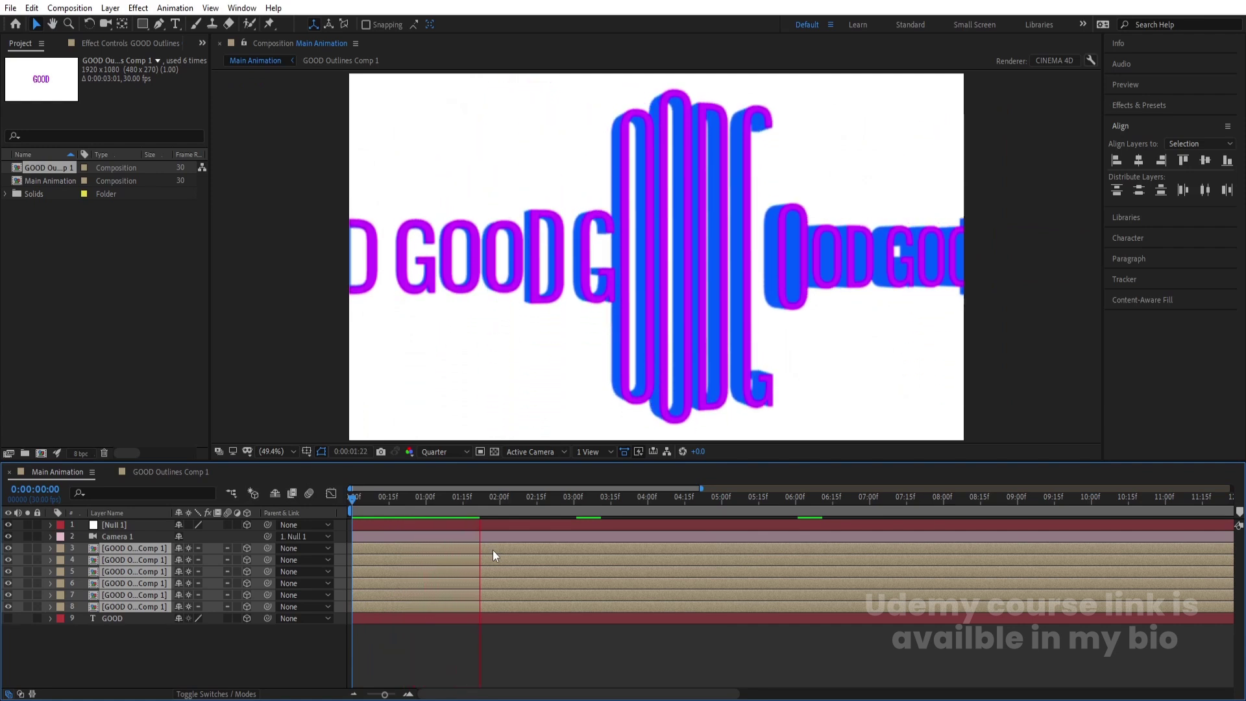
key(space)
key(Home)
key(space)
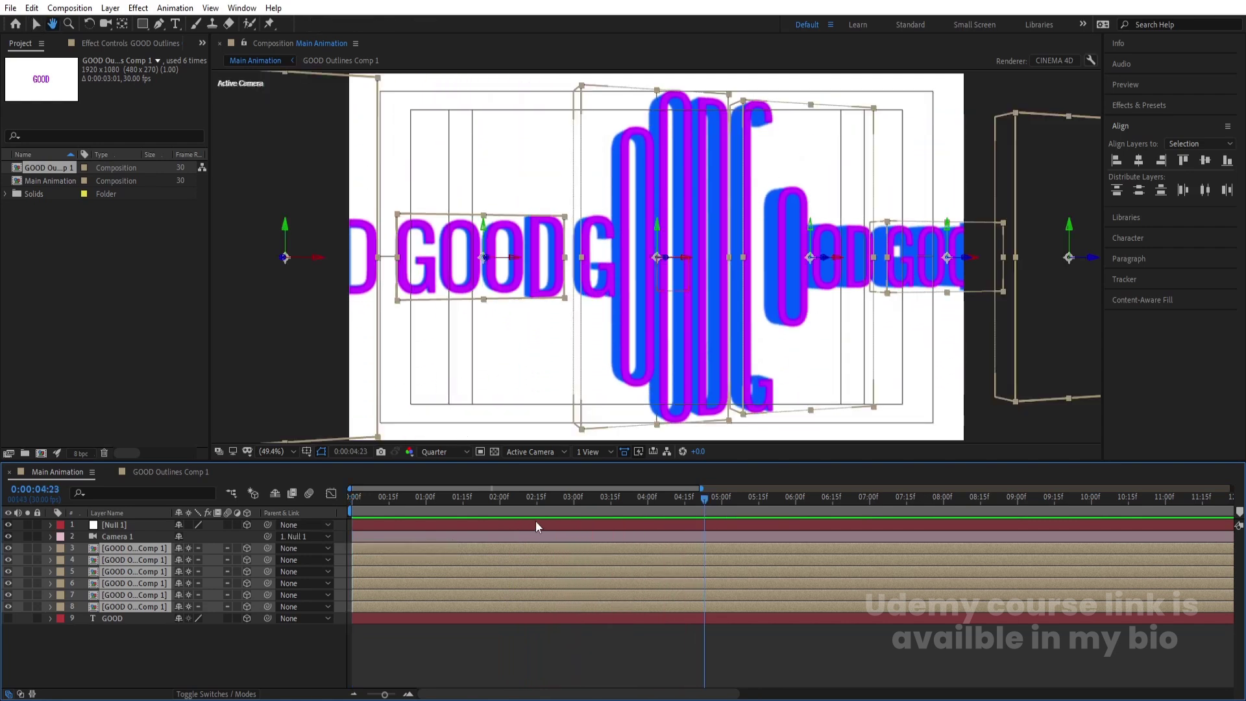
Show the Time Remap keys, end the work area at 0:00:03:00, and preview the loop
click(383, 628)
key(u)
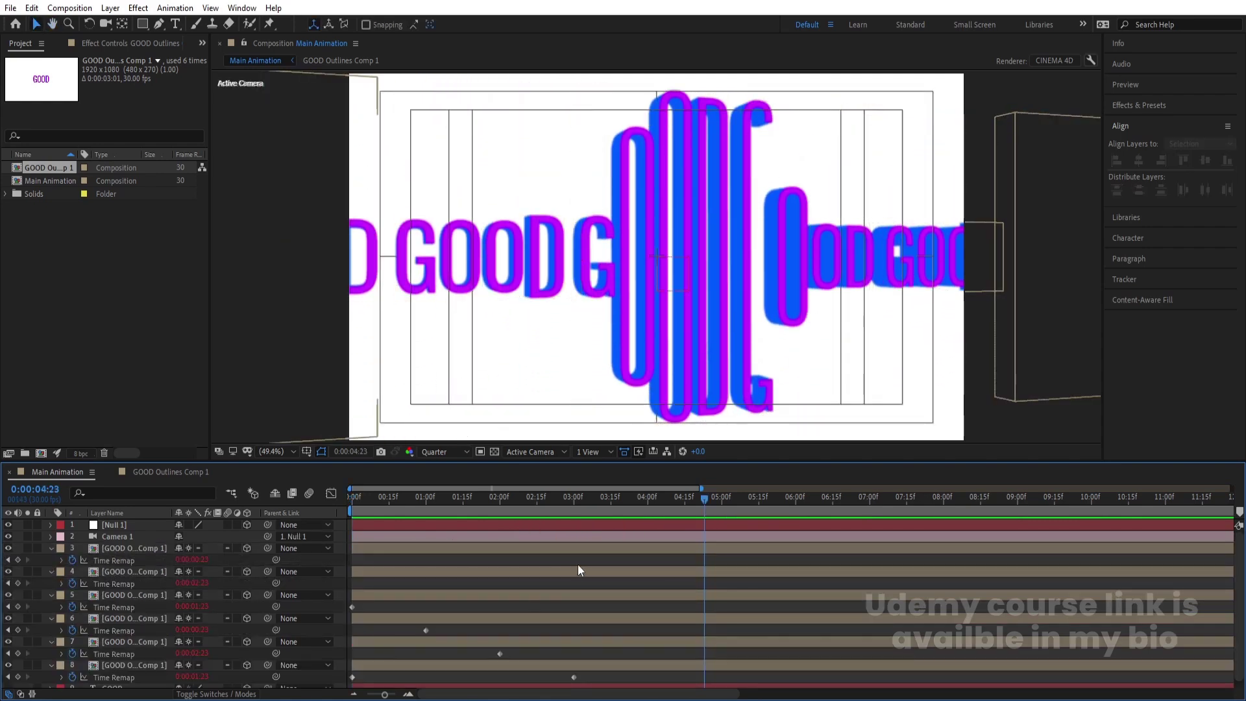
scroll(575, 566, down, 1)
click(571, 500)
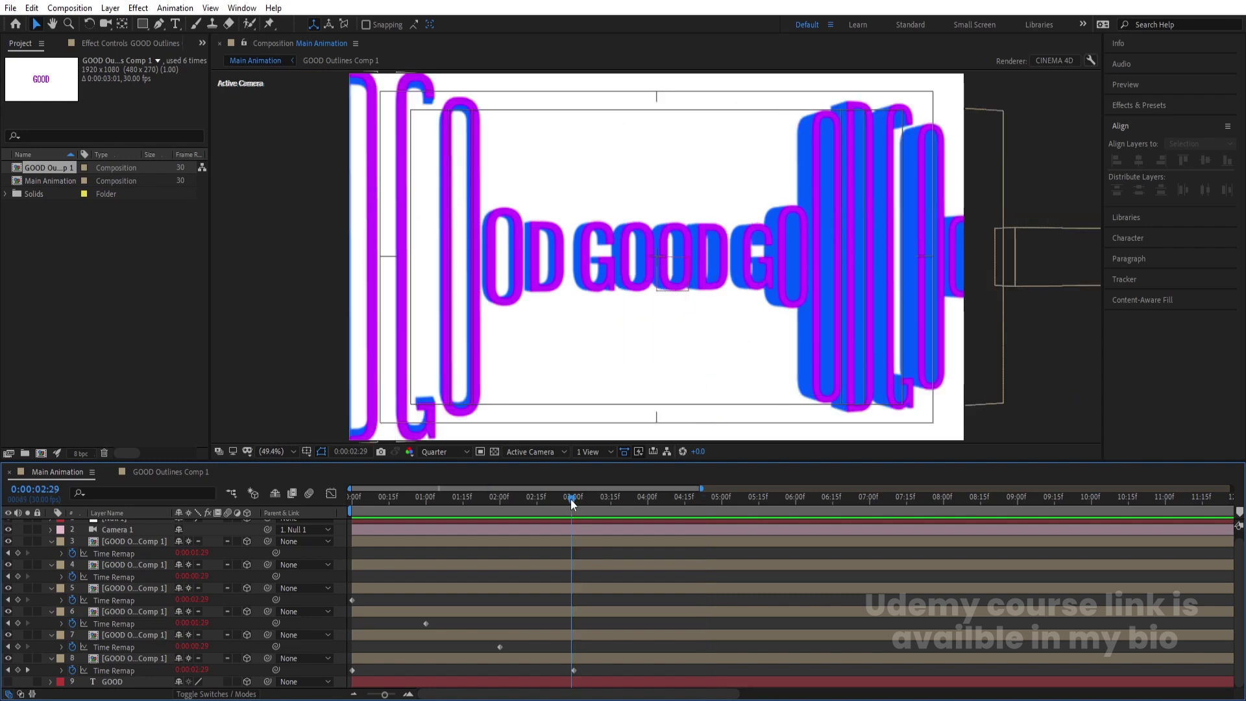
key(Home)
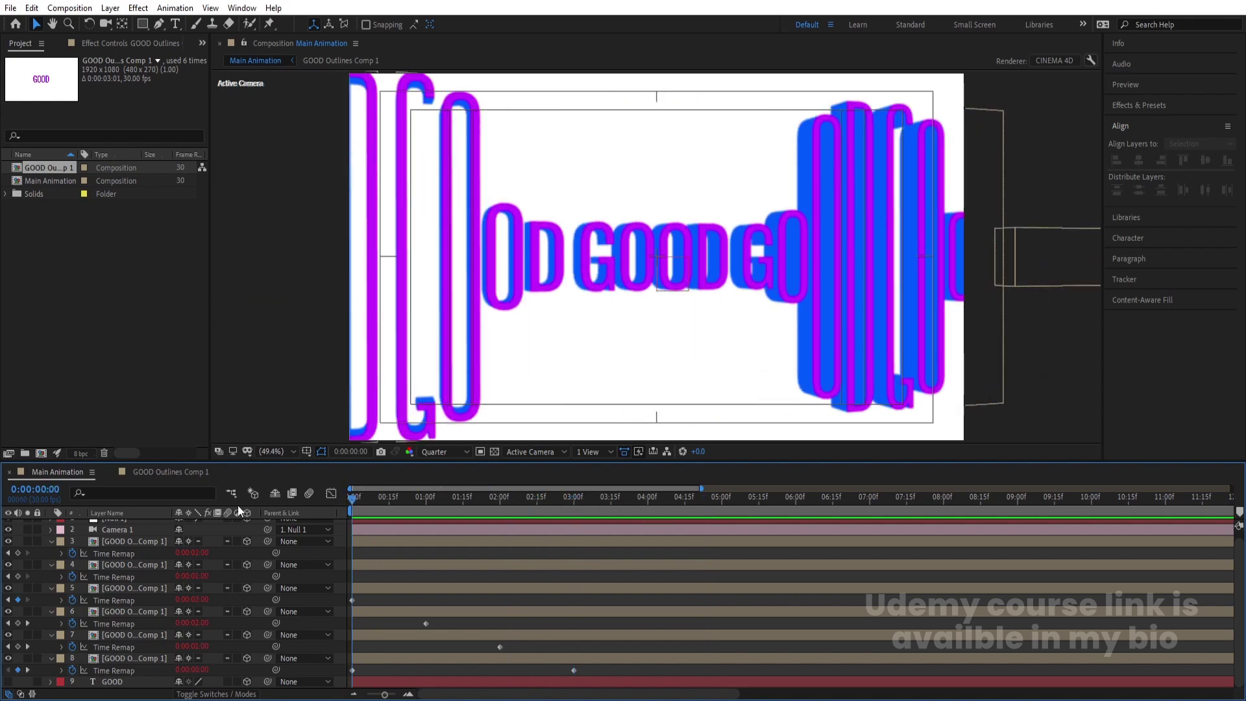
click(575, 501)
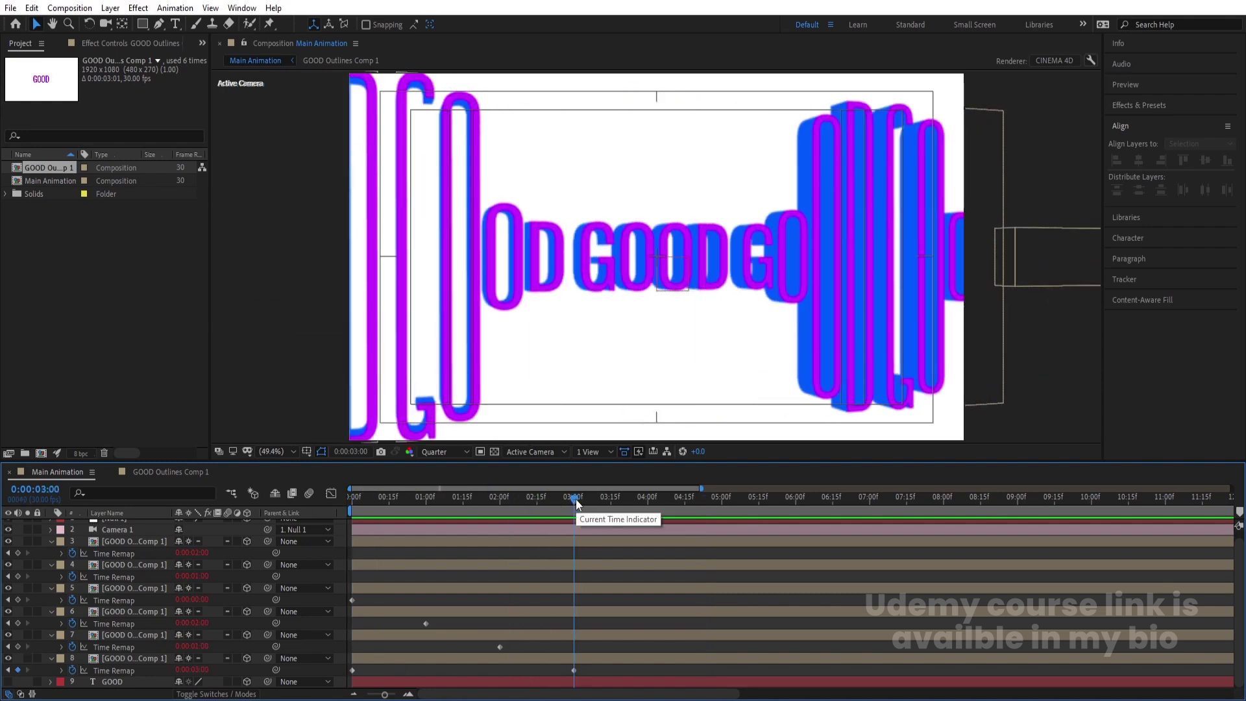
key(n)
key(space)
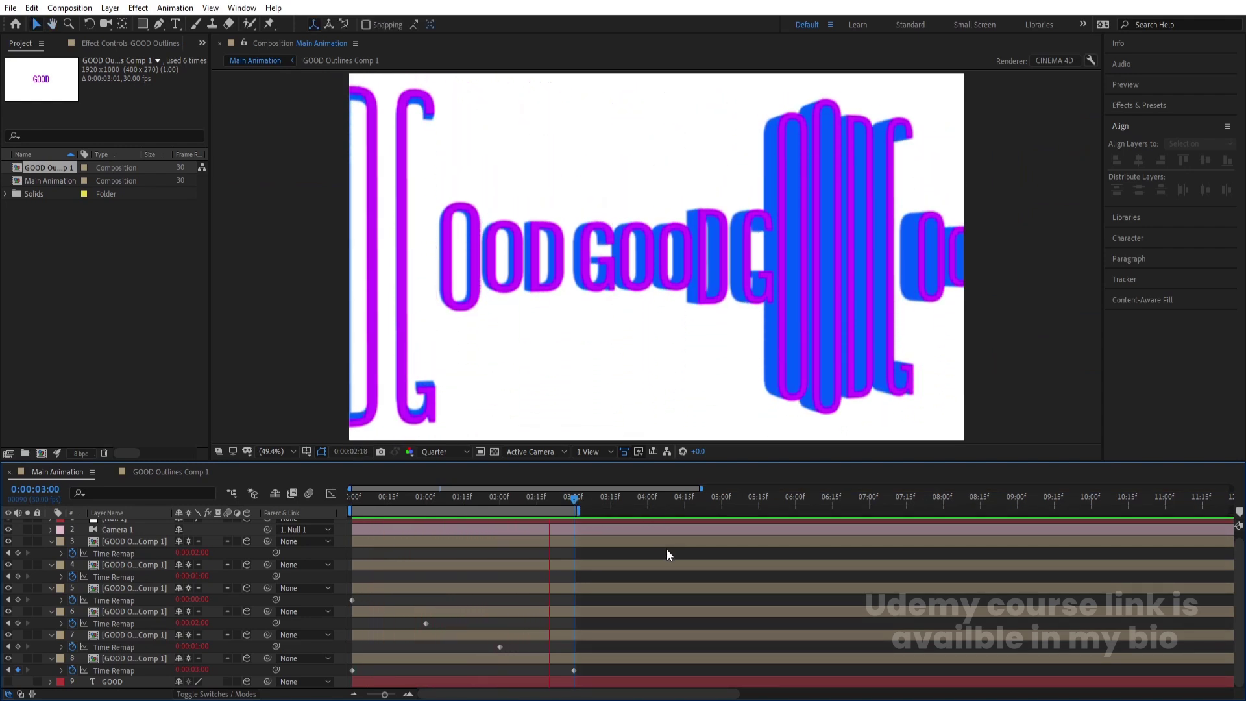
key(space)
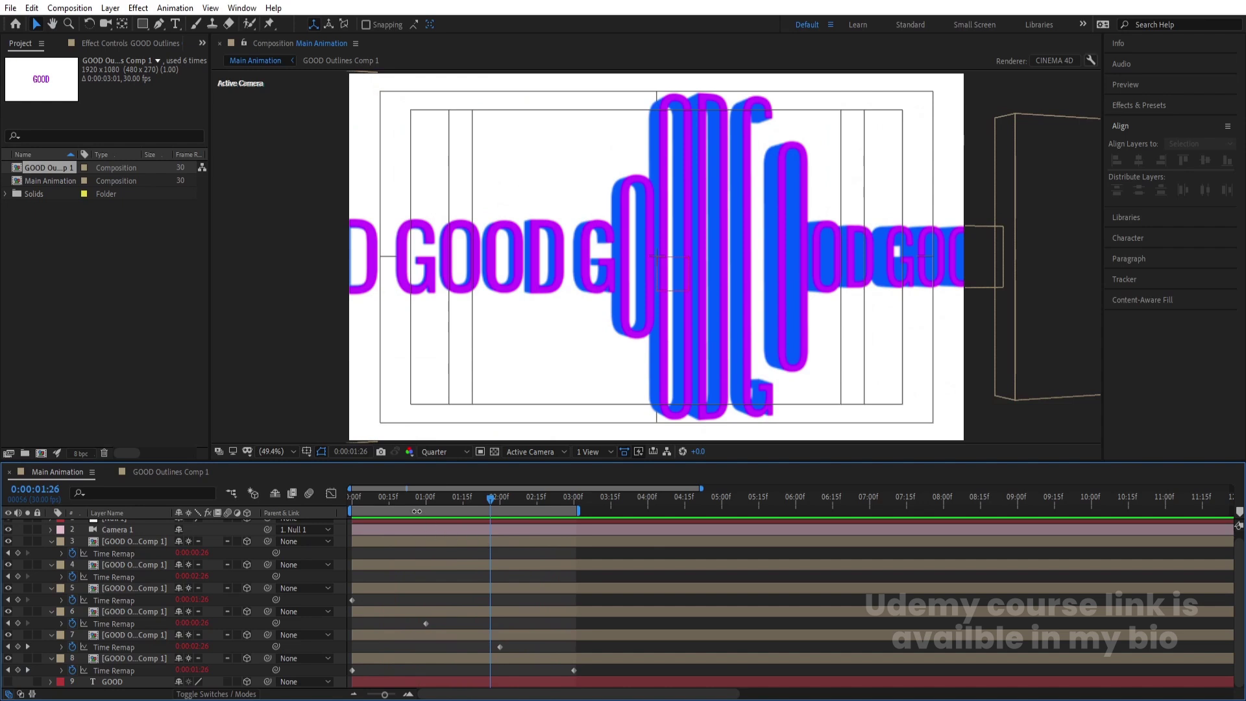
key(Home)
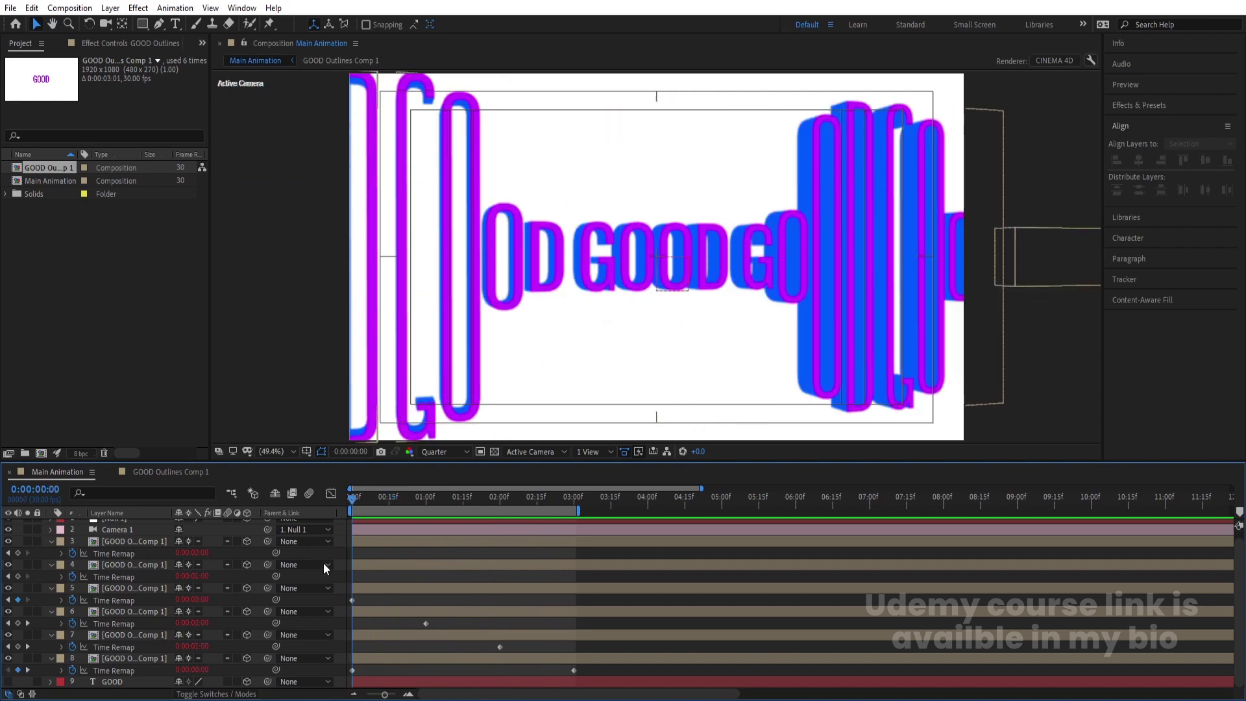
Test-shift Null 1's position, restore it to X 960, and preview the camera move
key(u)
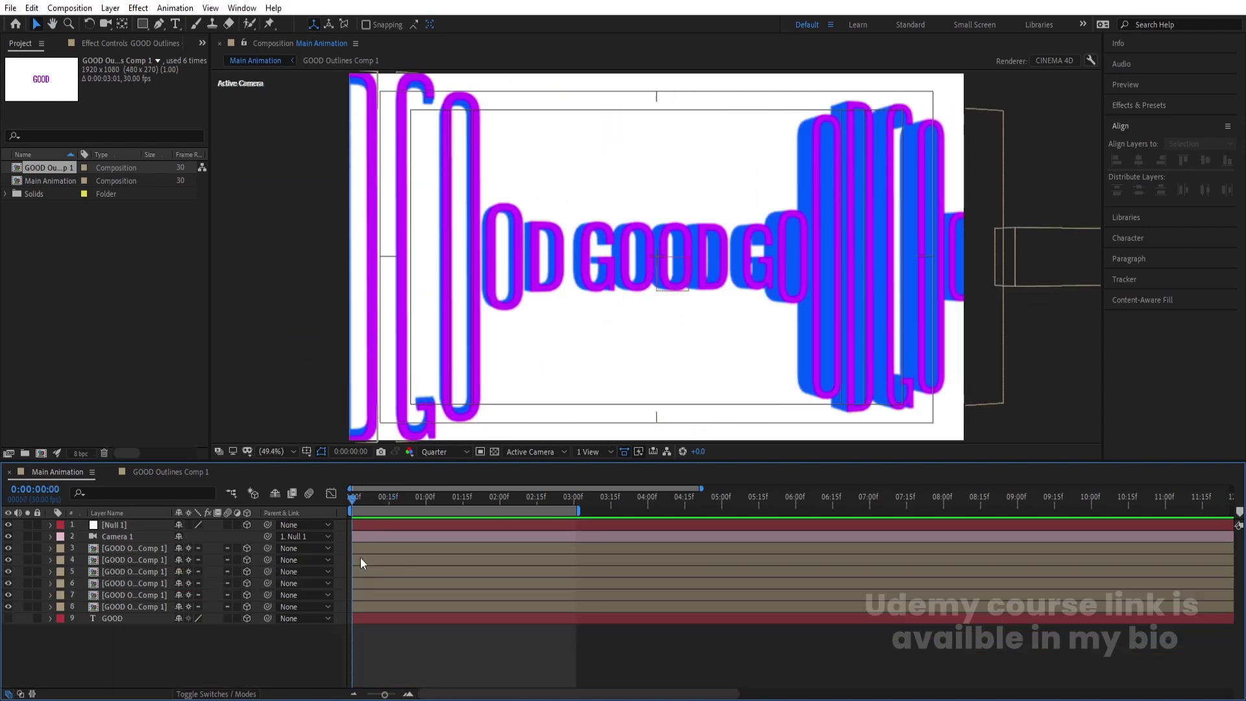
click(134, 527)
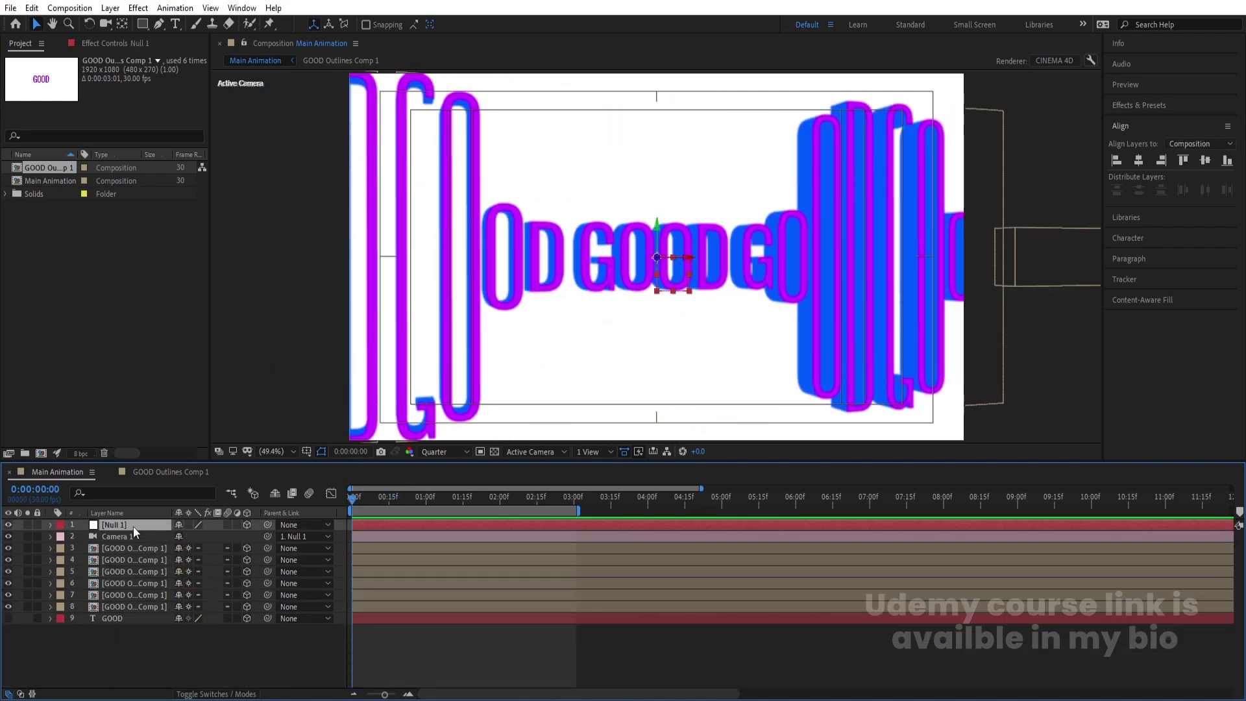
key(p)
drag(183, 537, 138, 544)
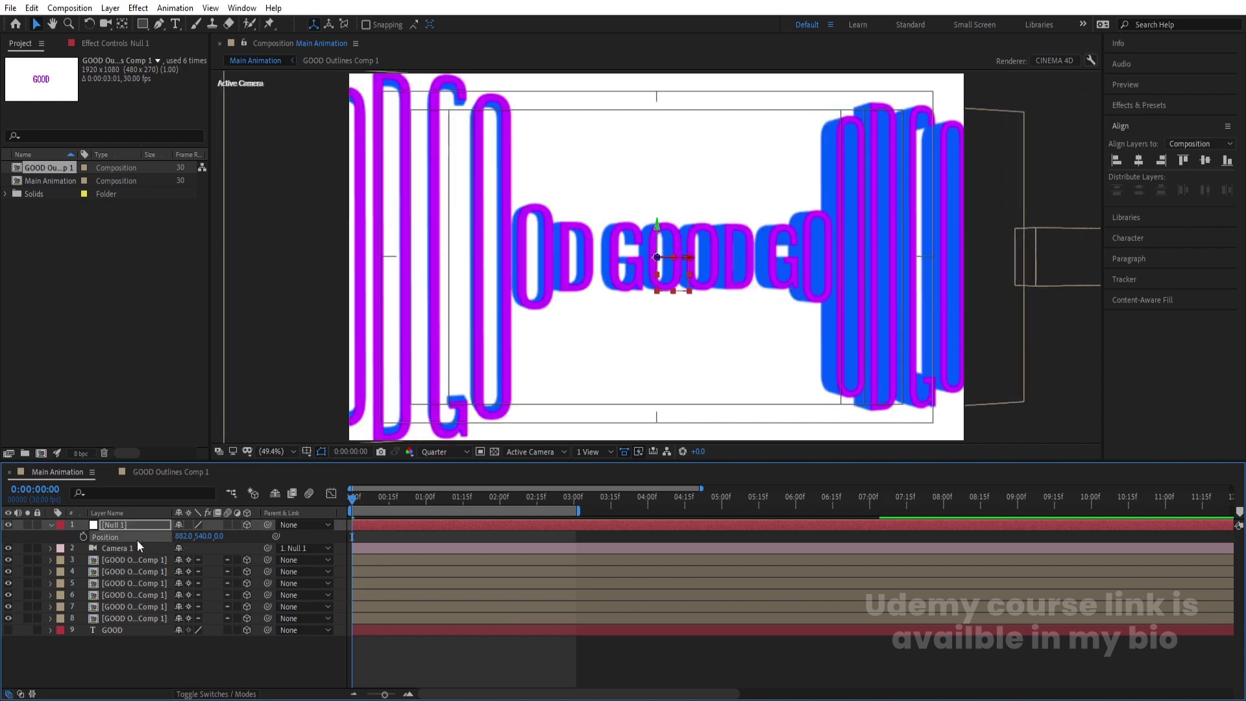
key(ctrl+z)
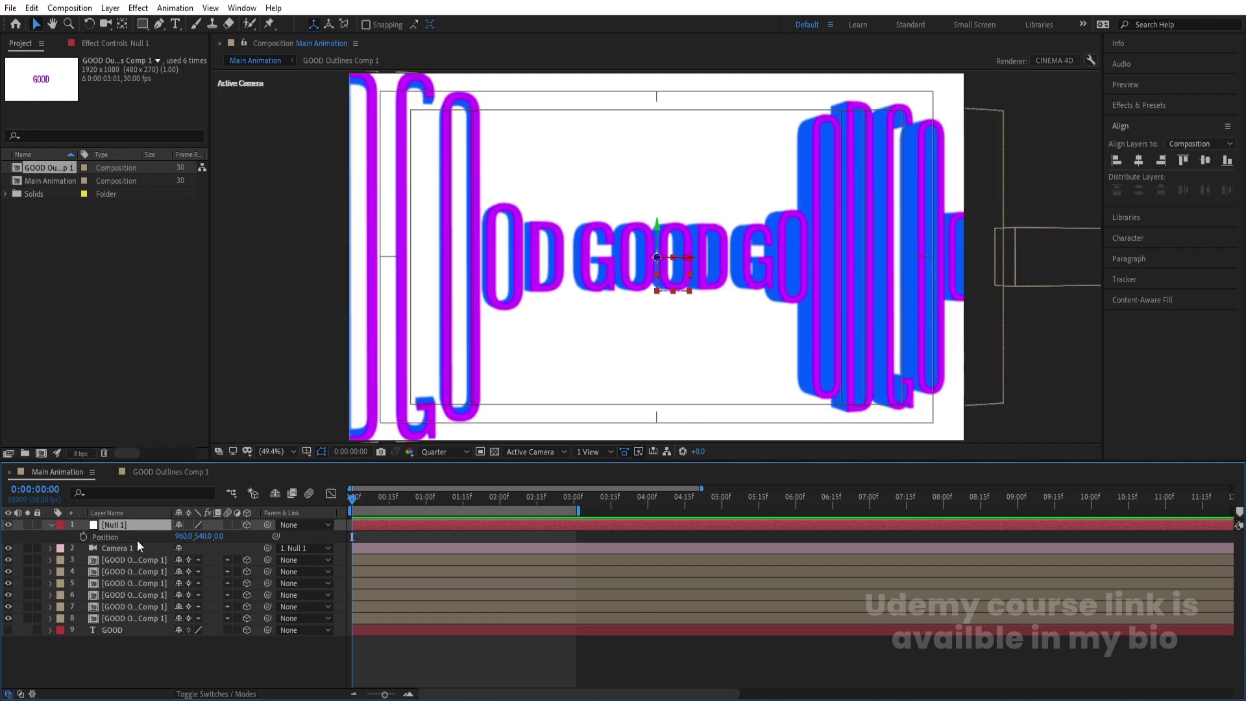
key(space)
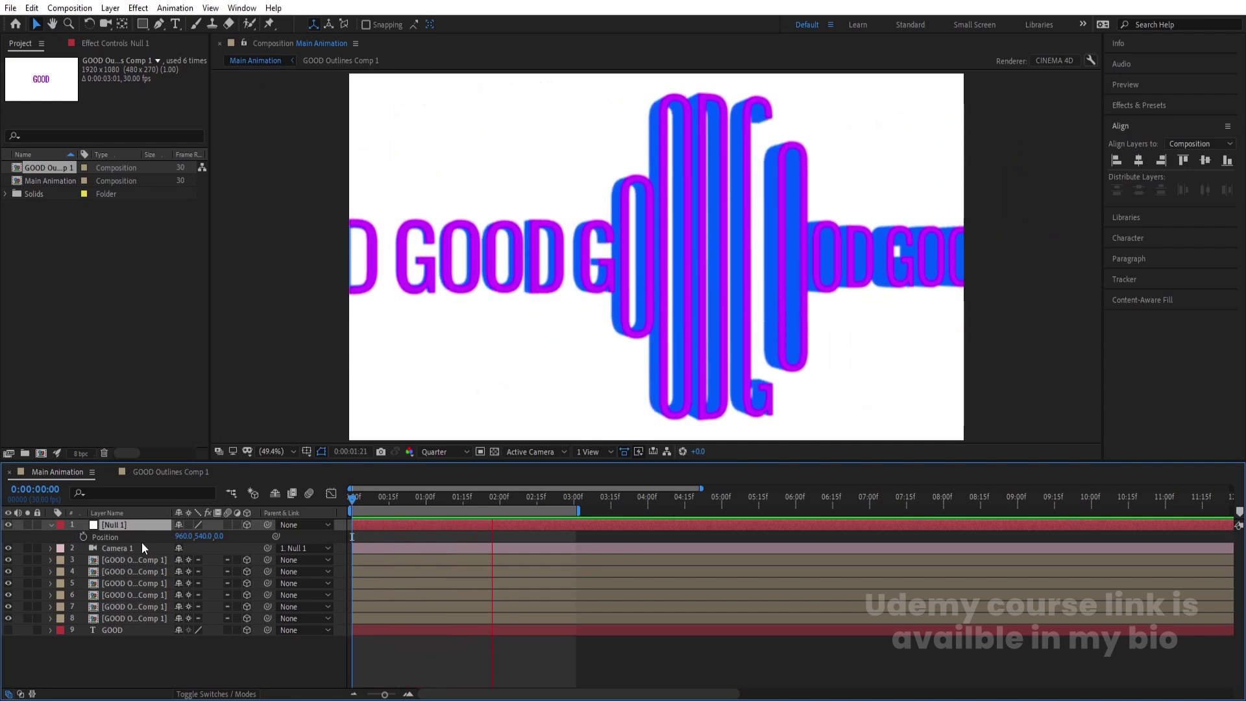
click(431, 500)
click(354, 501)
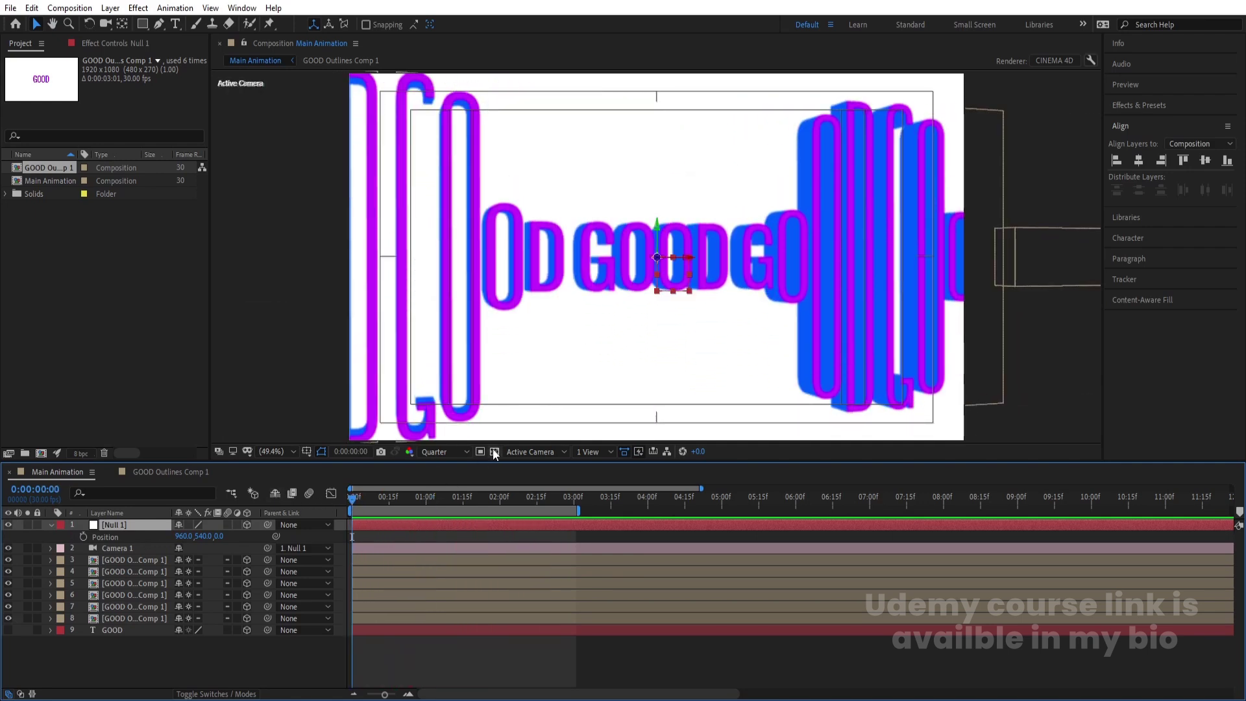
Switch the viewer resolution from Quarter to Full and preview again
click(420, 455)
click(440, 484)
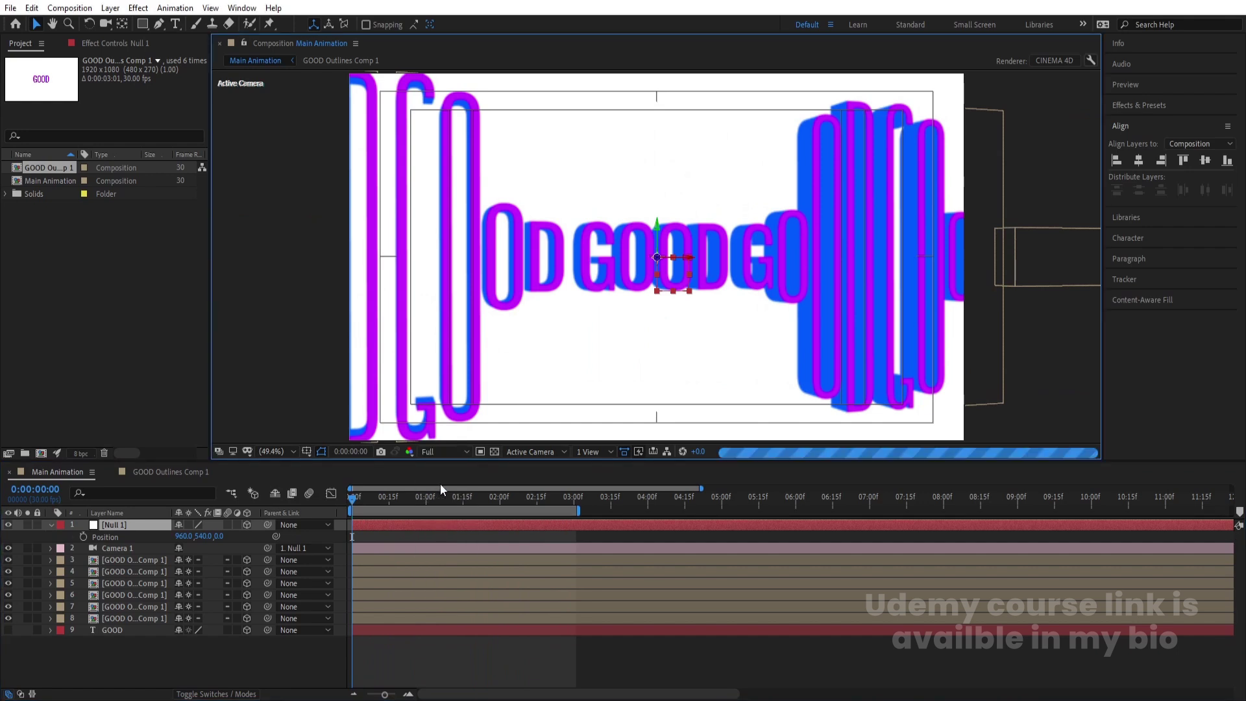
key(space)
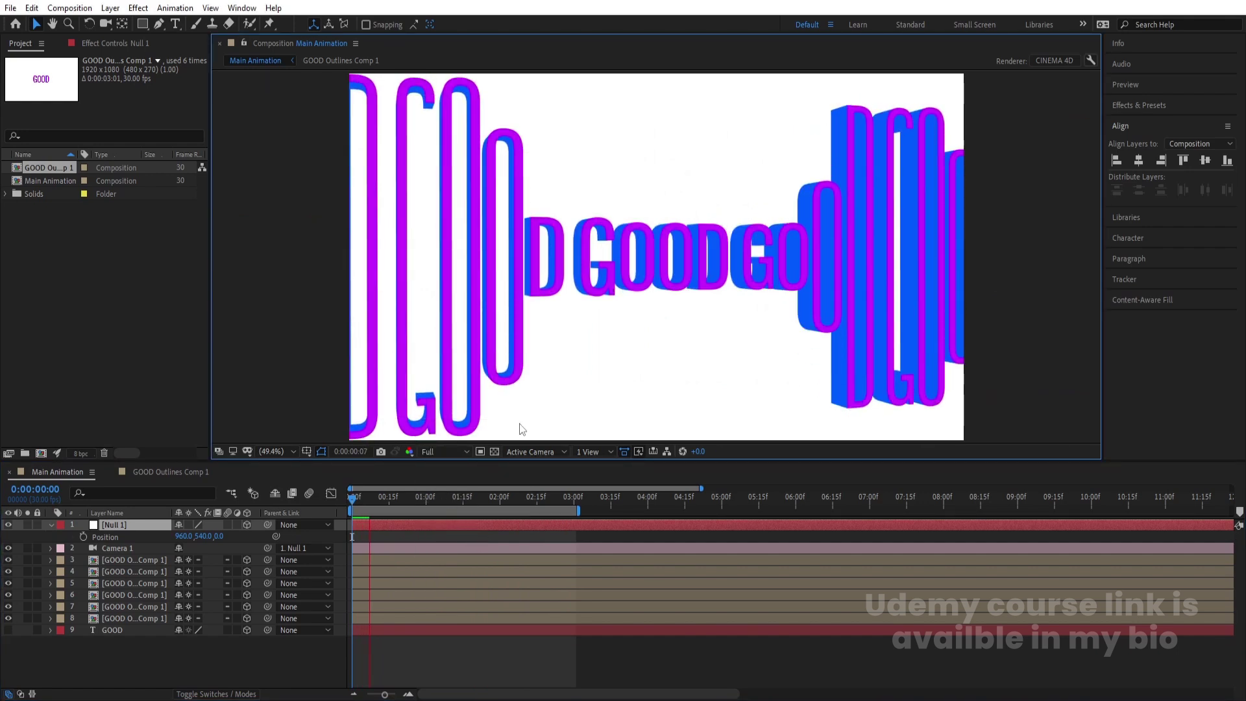
key(space)
Create a white FFFFFF solid and move it to the bottom of the layer stack
click(149, 659)
key(ctrl+y)
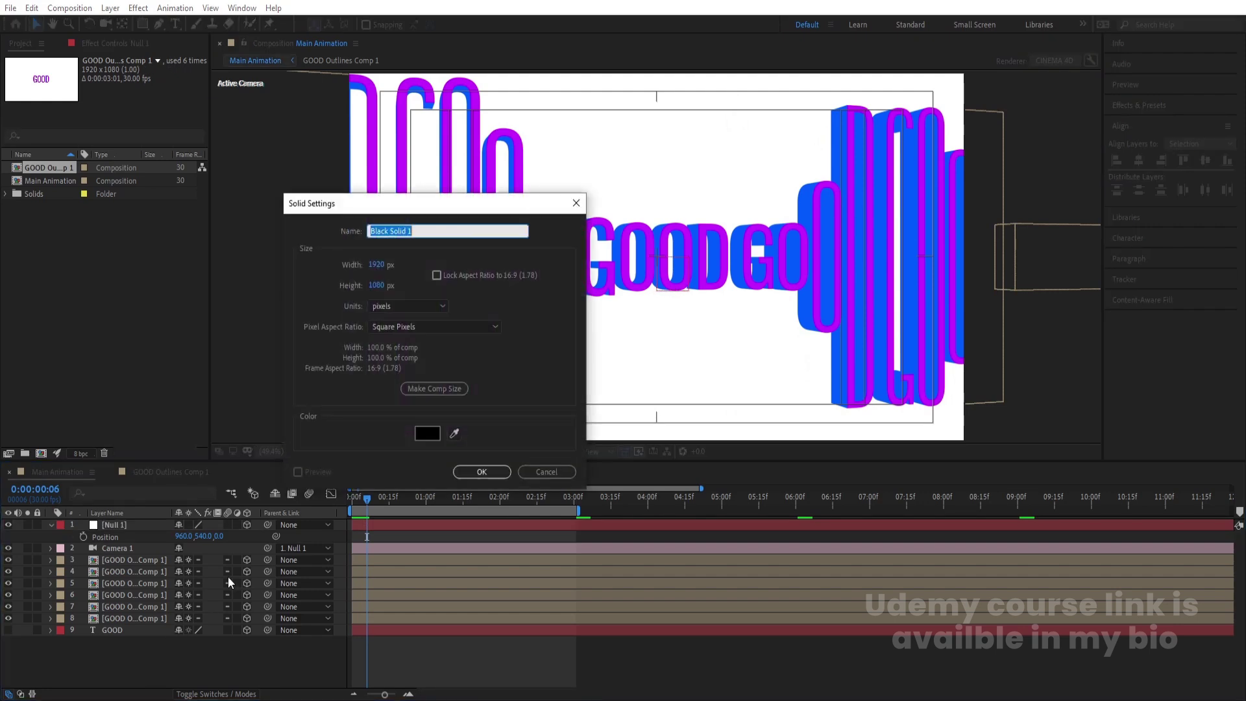
click(427, 433)
text(FFFFFF)
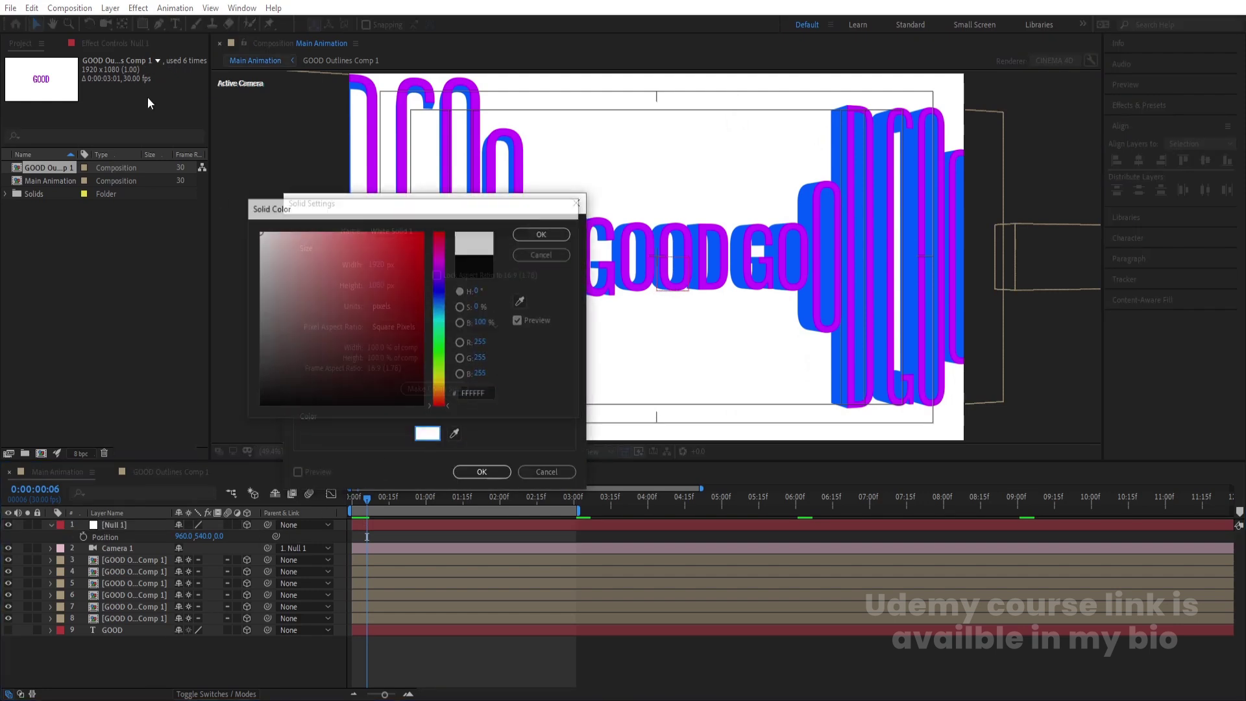
key(Return)
key(Return)
drag(135, 526, 135, 660)
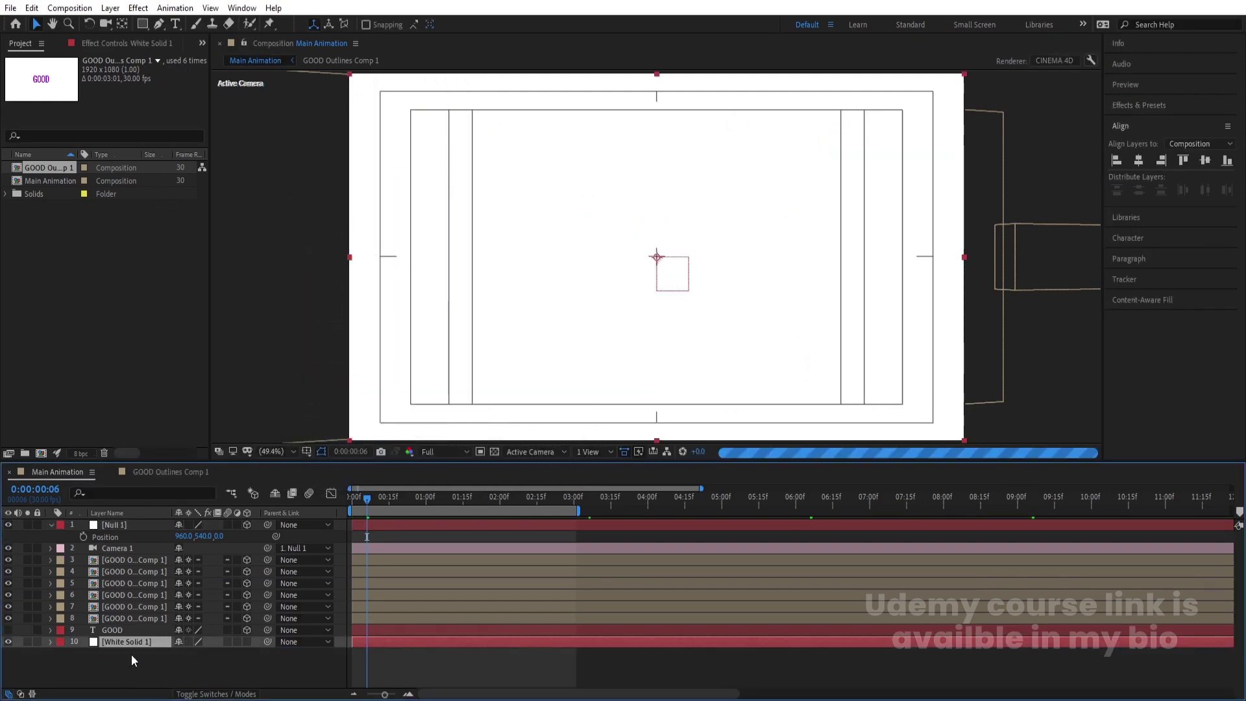
Delete the hidden GOOD text layer
click(113, 618)
ctrl+click(122, 526)
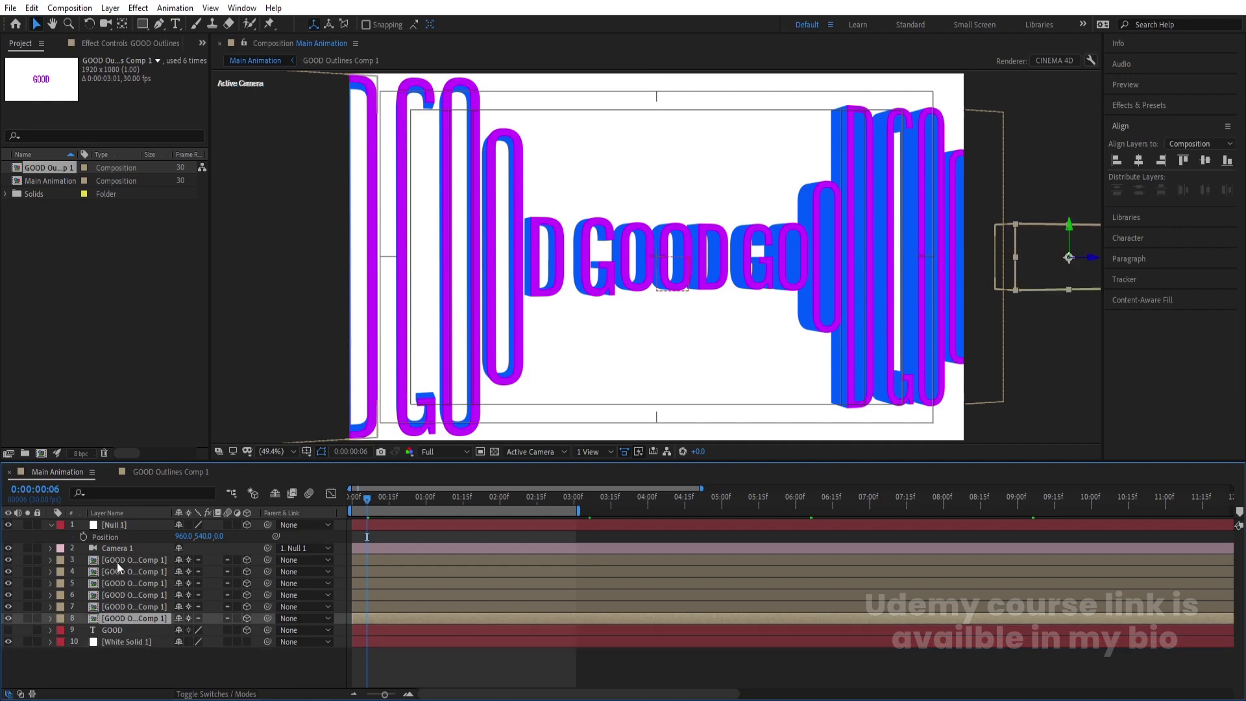
click(113, 631)
key(Delete)
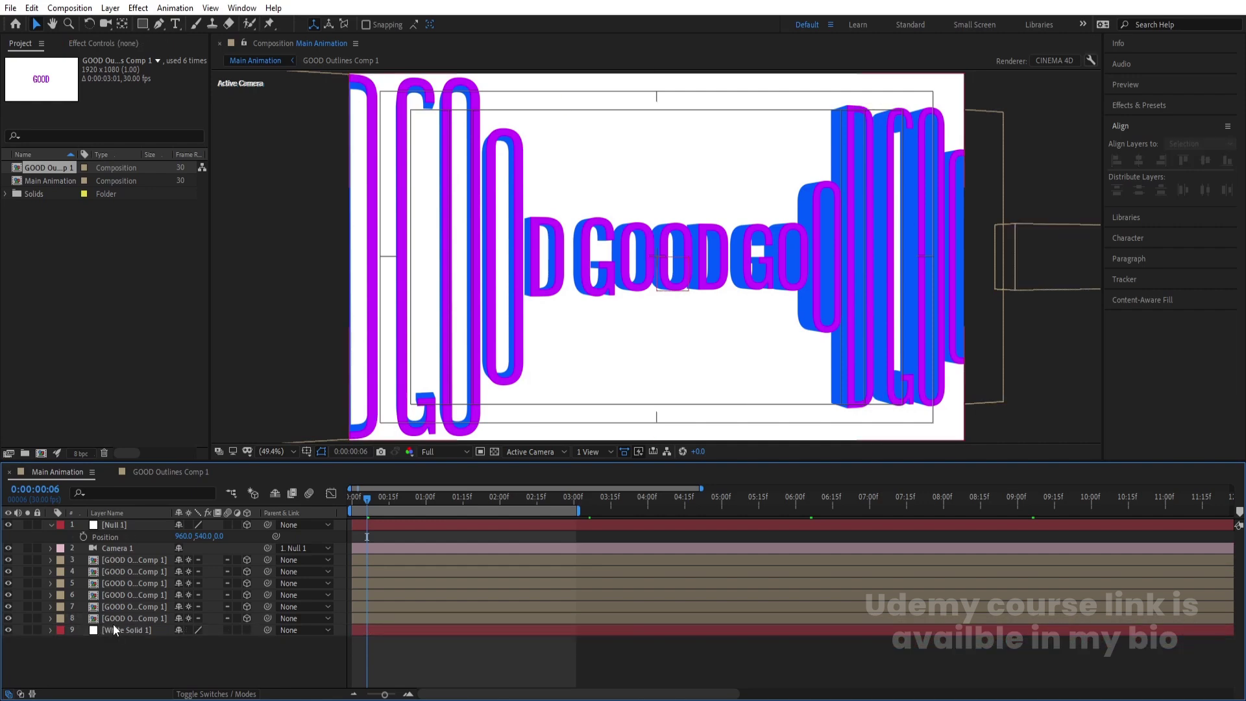
Pre-compose layers 1–8 into Pre-comp 1
click(111, 618)
shift+click(115, 527)
key(ctrl+shift+c)
key(Return)
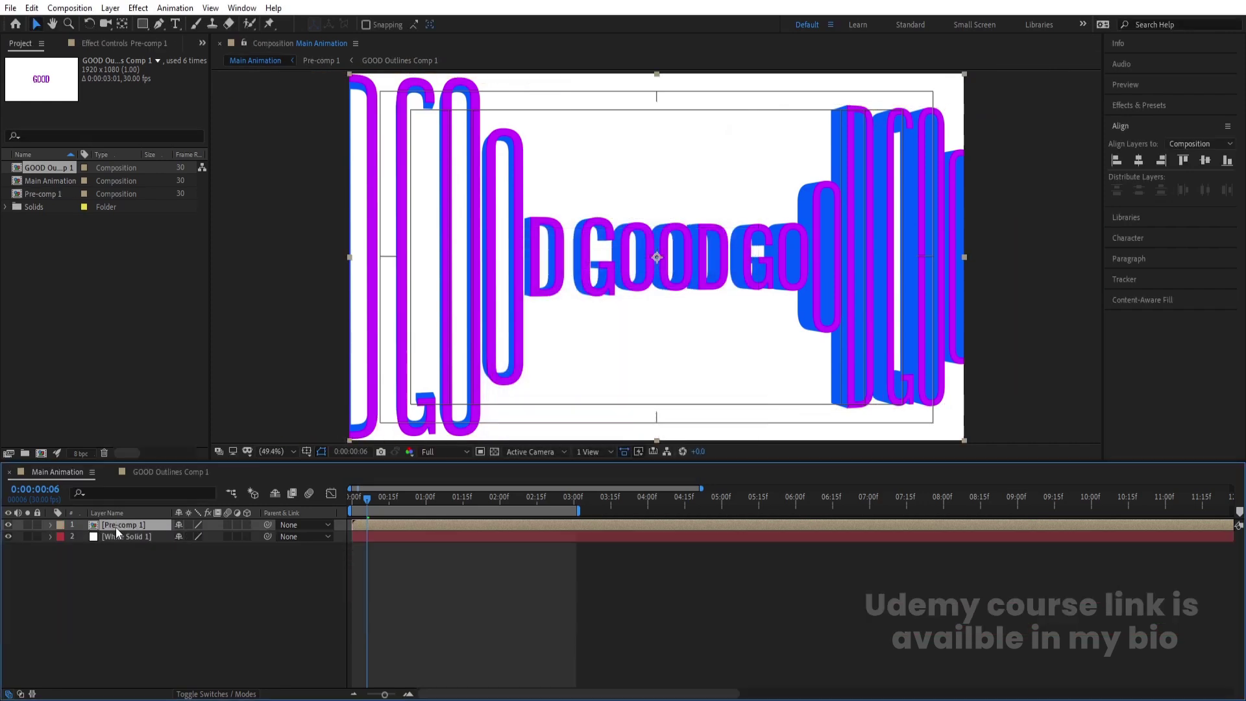
Apply Drop Shadow to Pre-comp 1 with direction 253°, softness 100 and opacity 20%
click(1134, 105)
click(1150, 121)
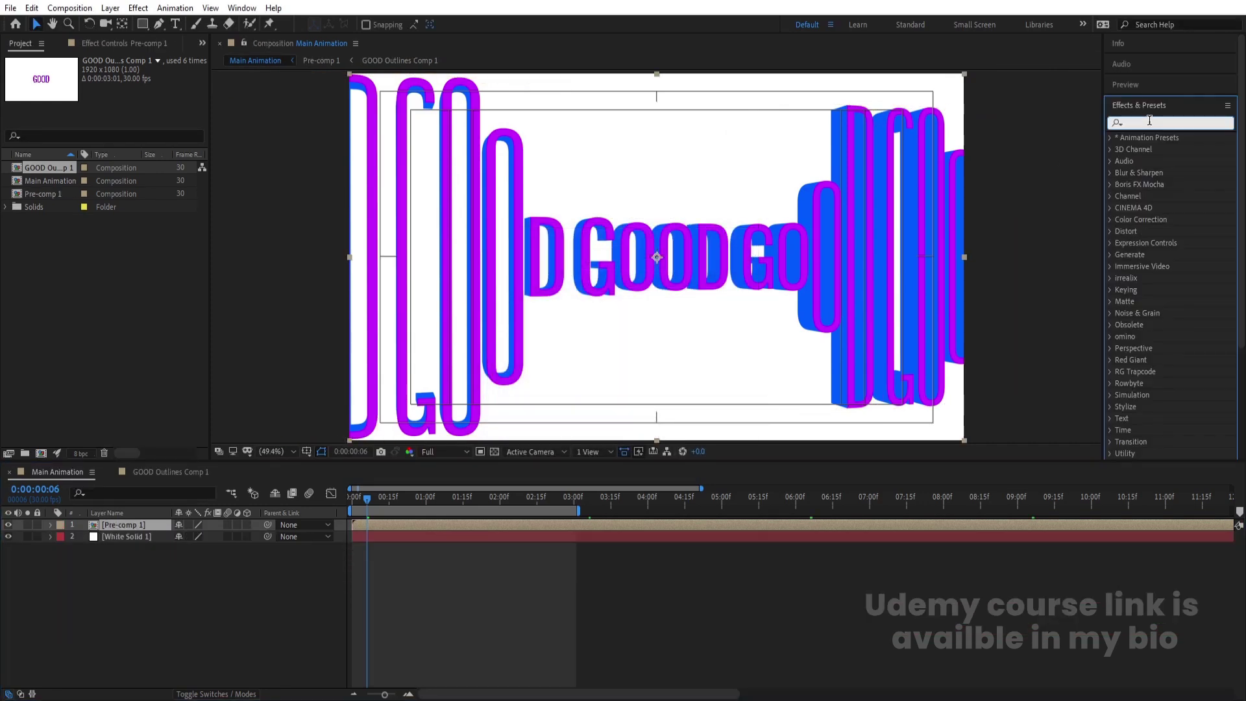
text(drop)
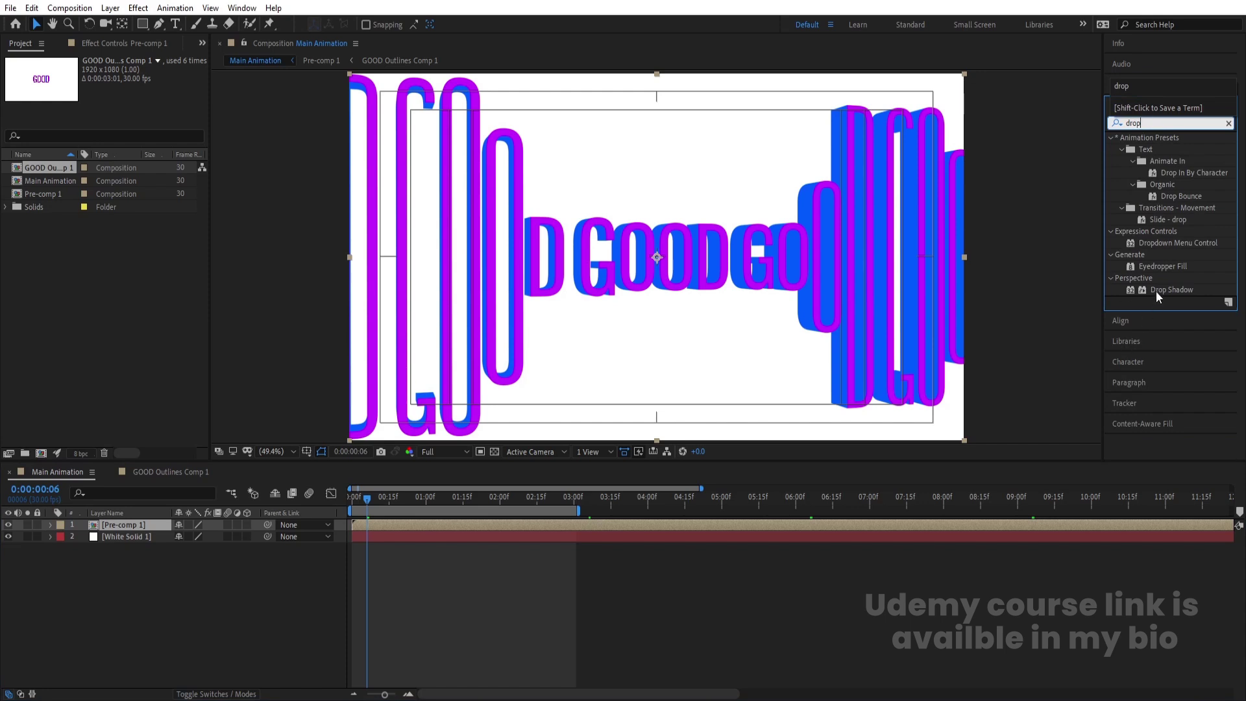
double_click(1155, 289)
drag(135, 133, 119, 130)
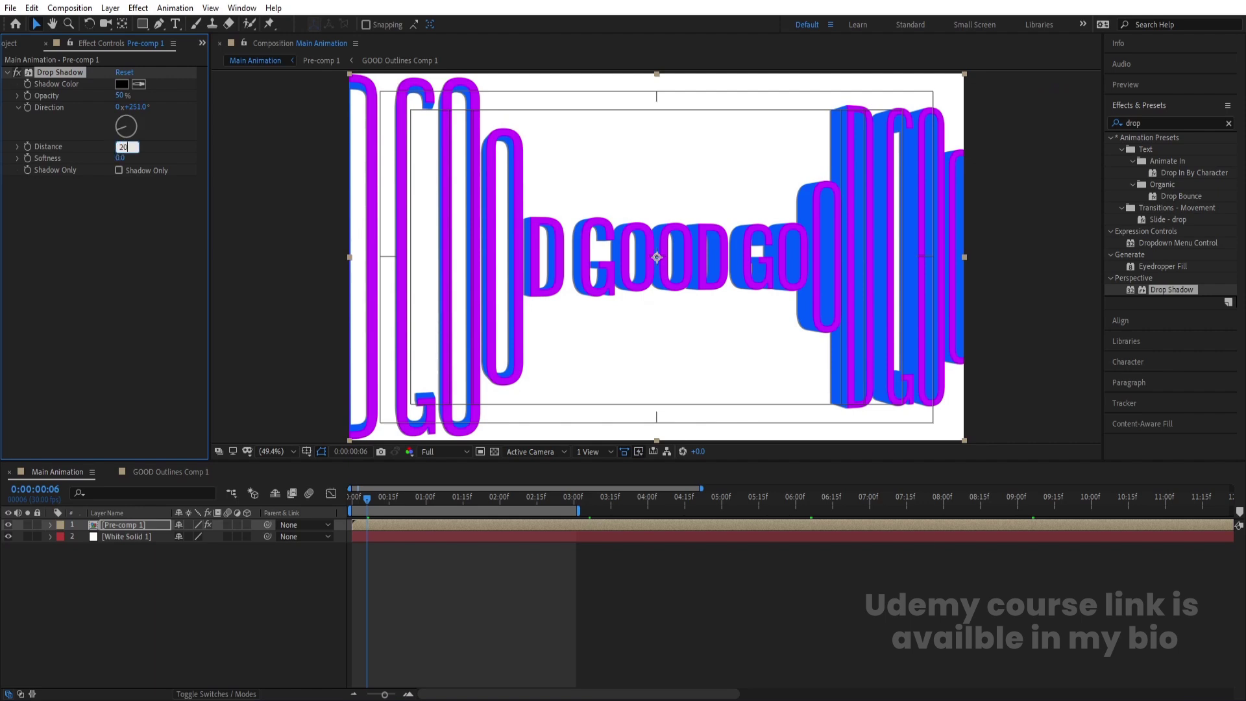
text(20)
key(Return)
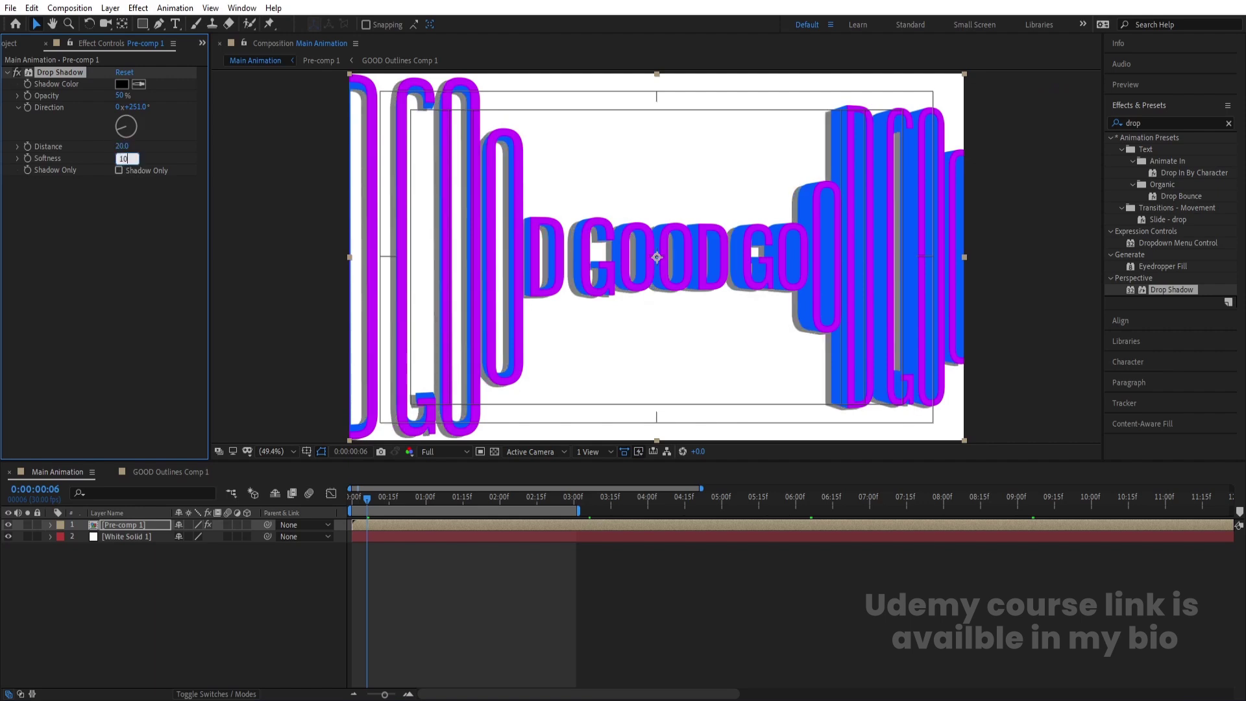
key(Return)
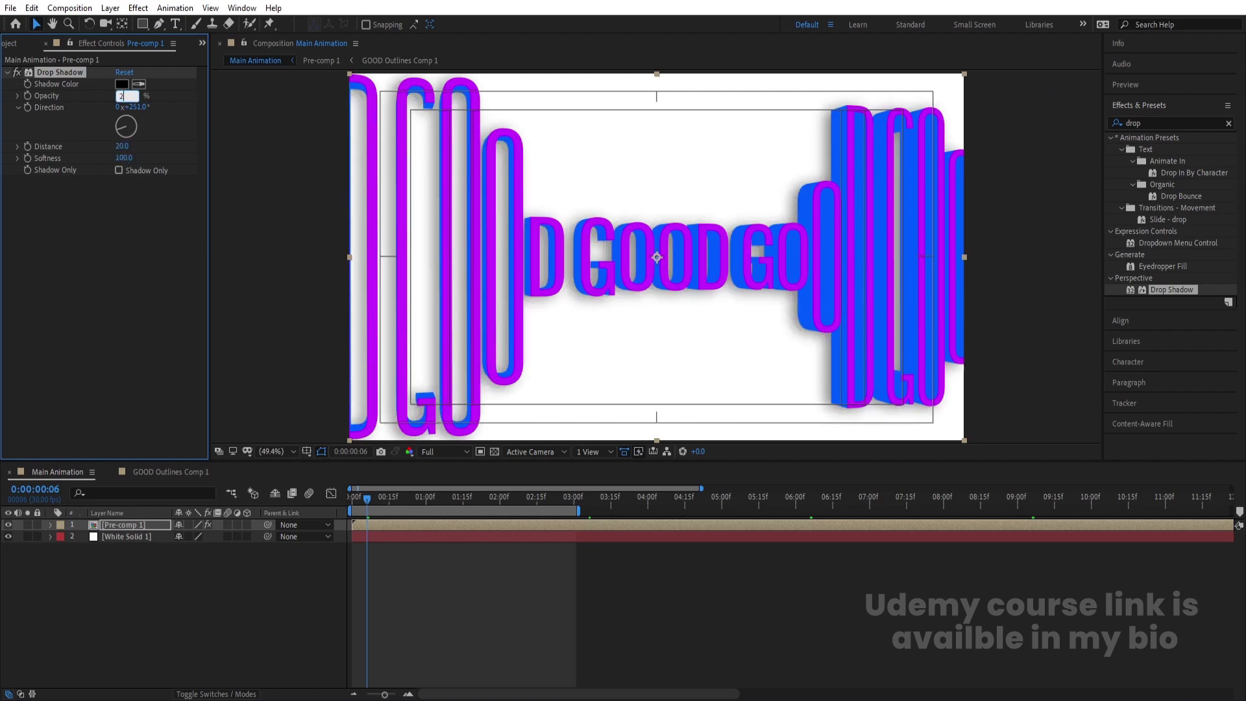
key(Return)
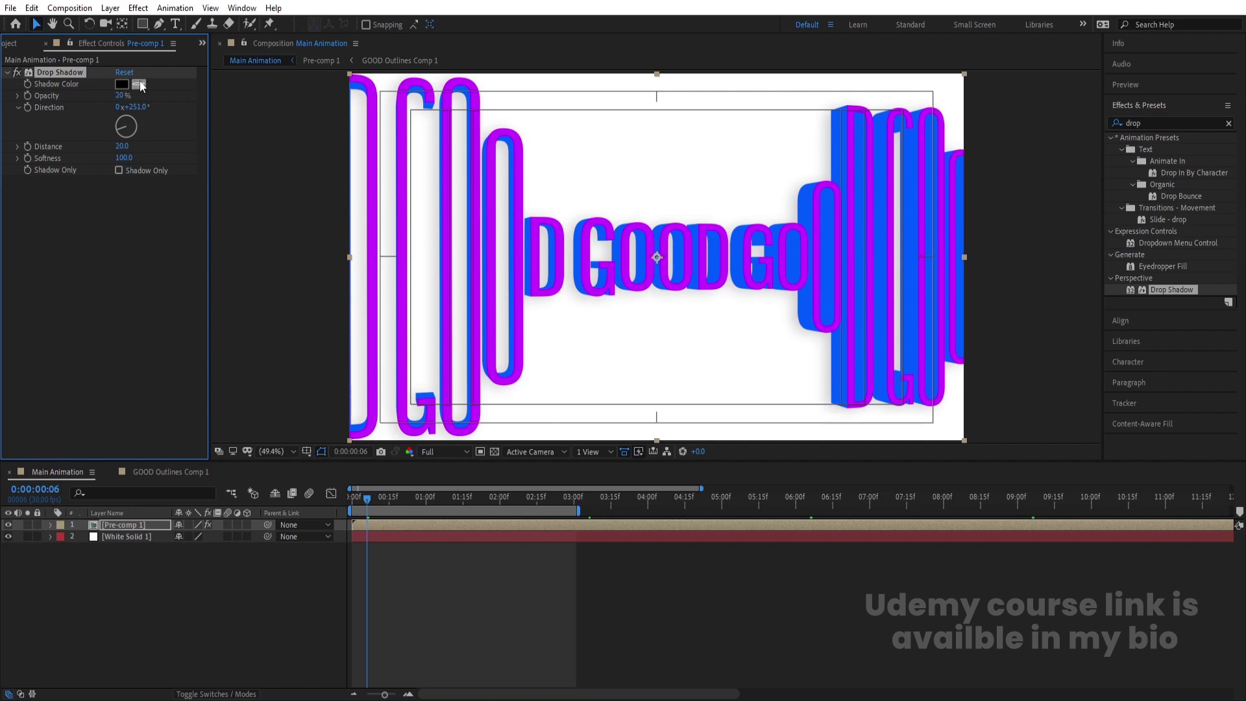
Make the shadow dark blue, raise its distance to 50, and preview the result
click(122, 84)
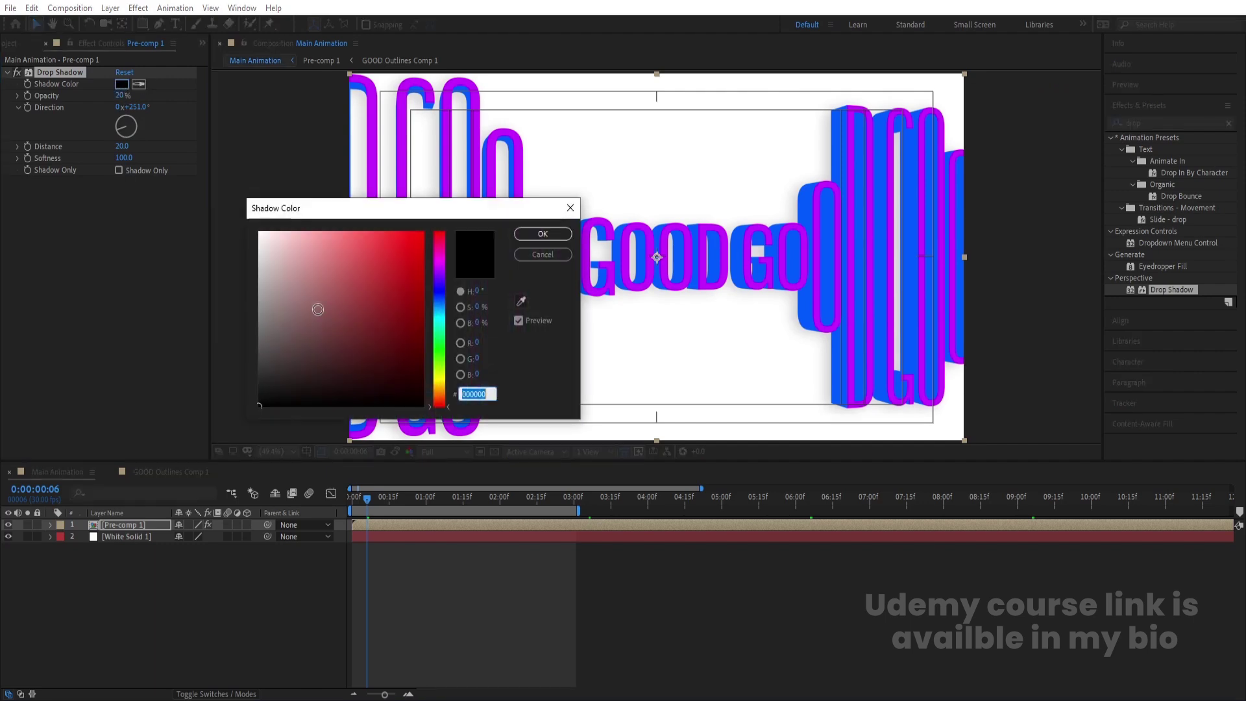
click(435, 299)
click(422, 328)
click(571, 208)
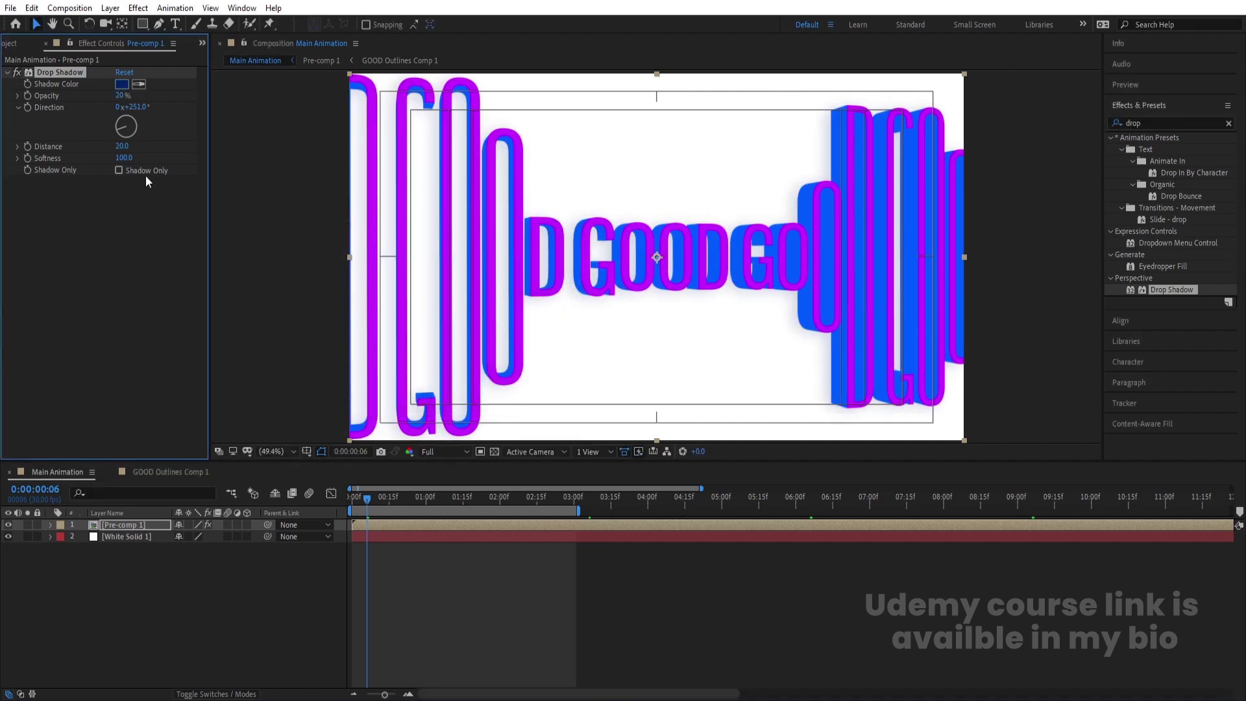
key(Return)
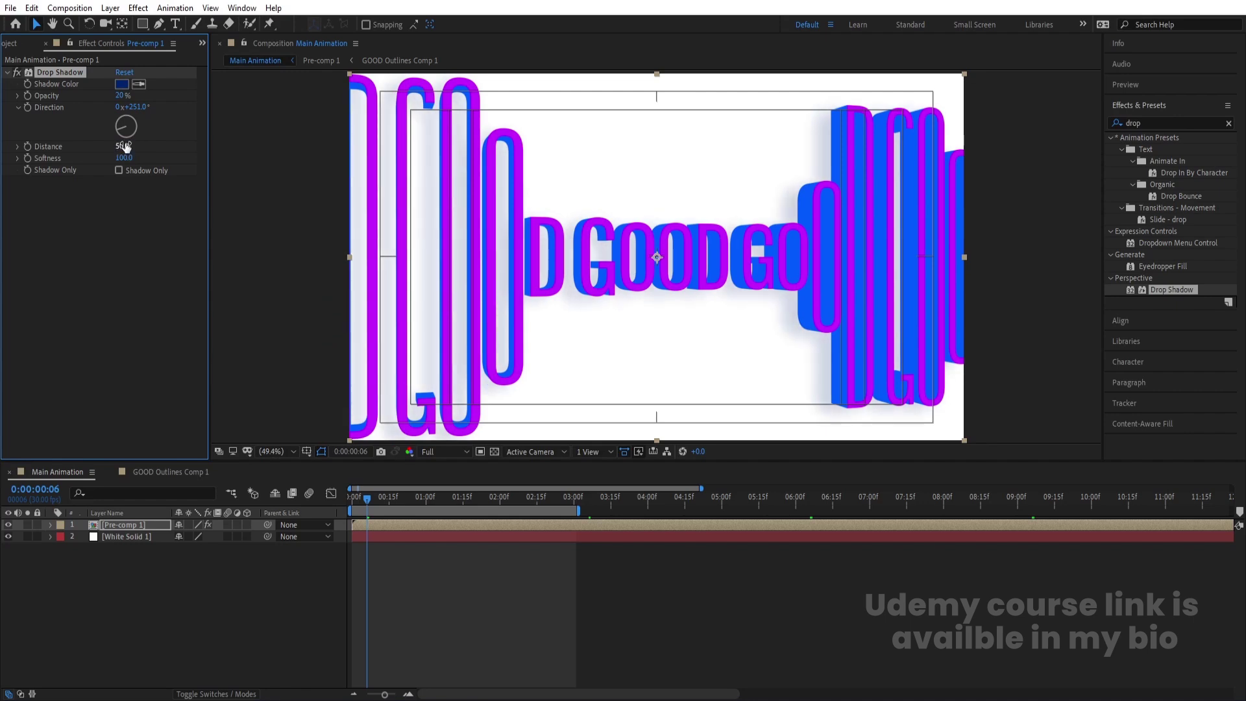
click(485, 498)
key(space)
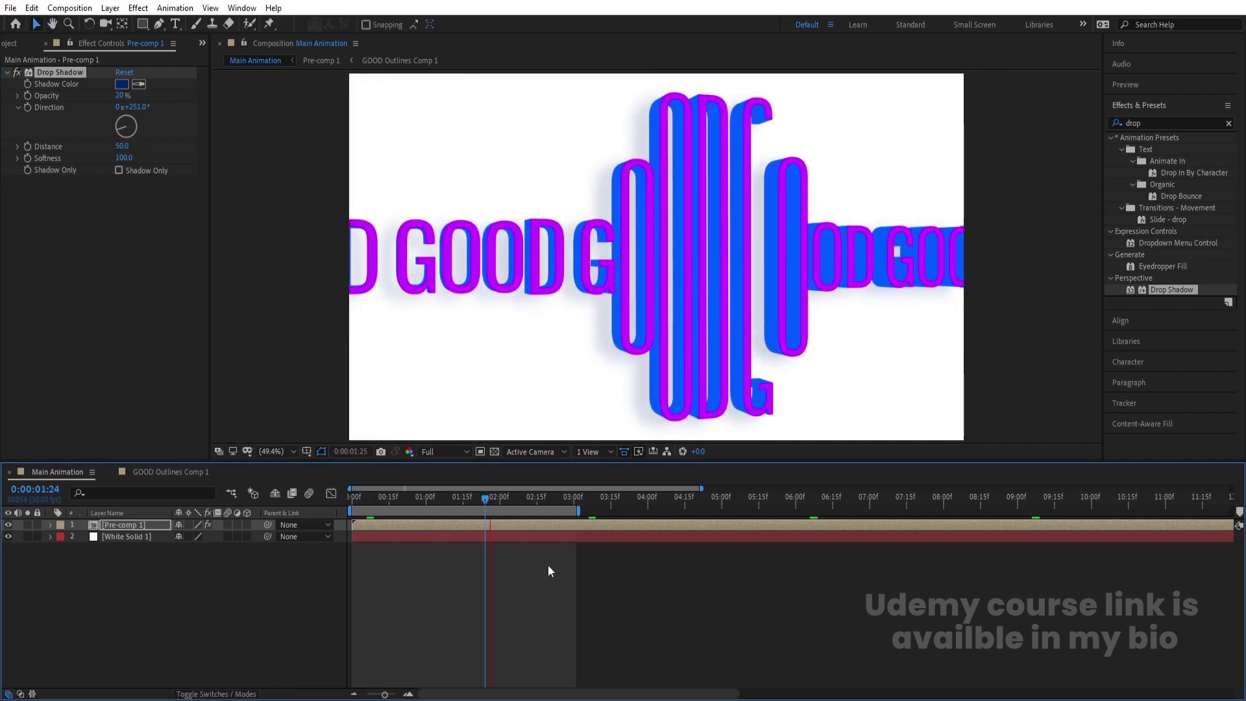